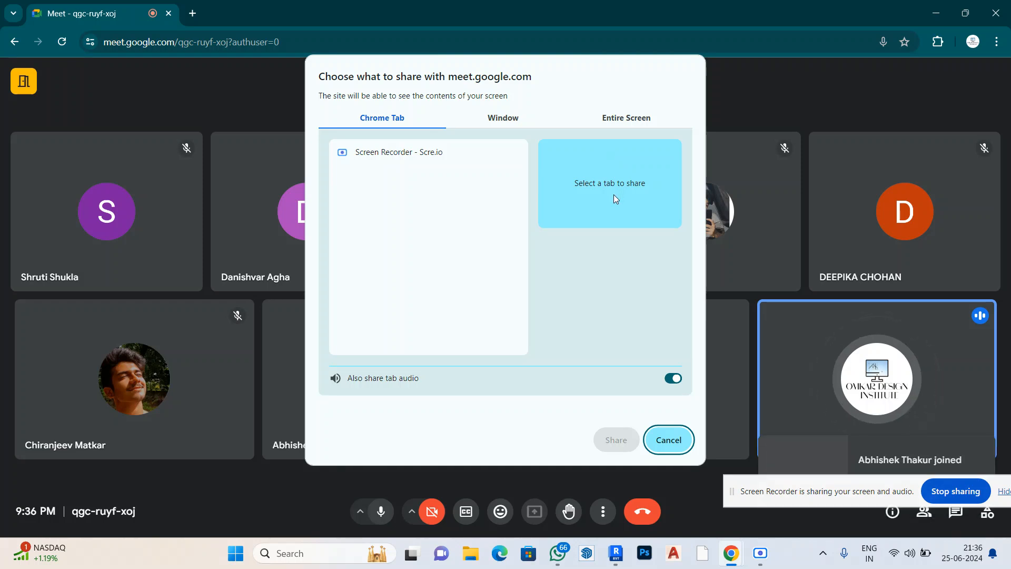
Share the entire screen in the Google Meet call and switch to the Revit project
click(609, 117)
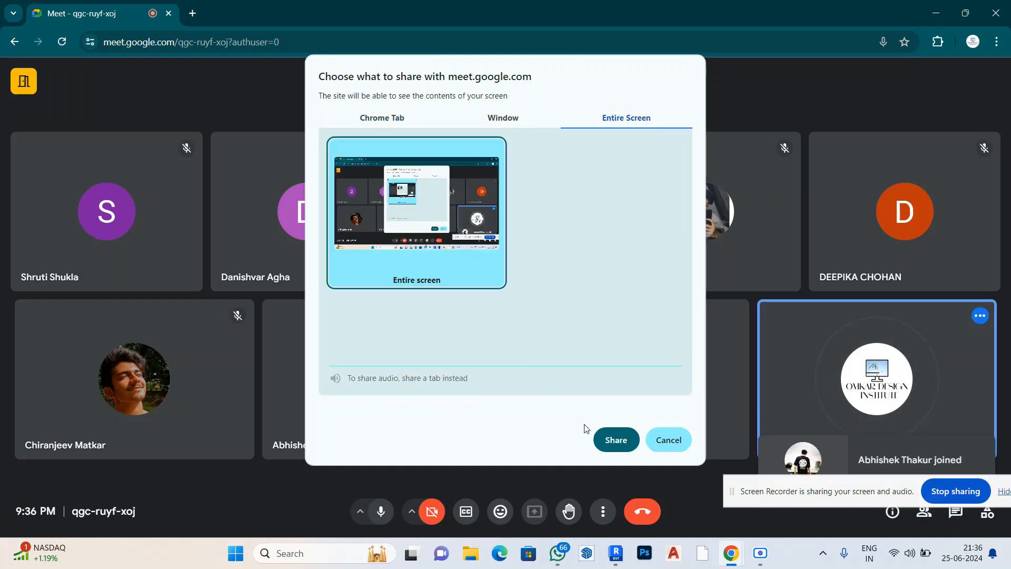
click(615, 439)
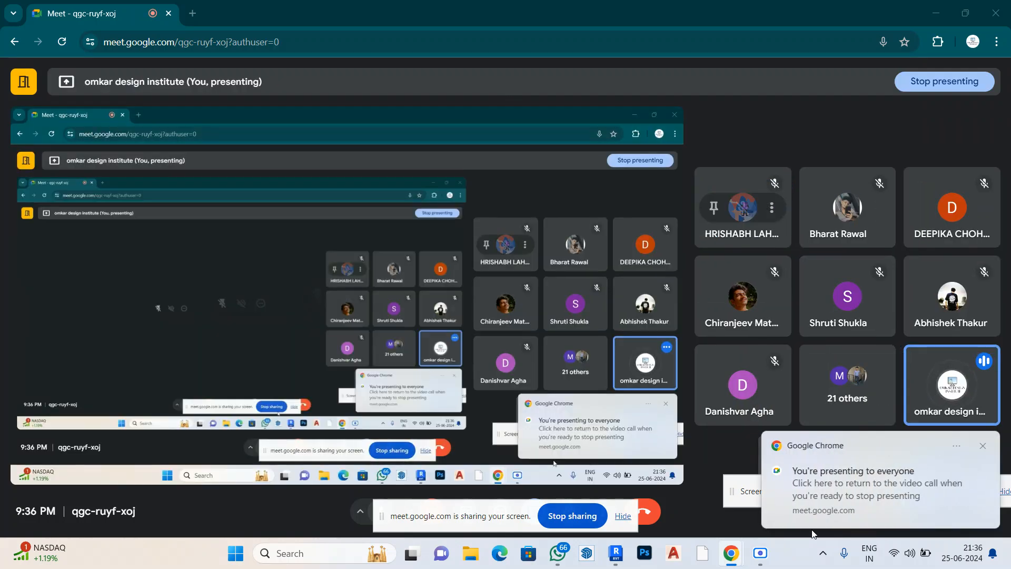
key(alt+Tab)
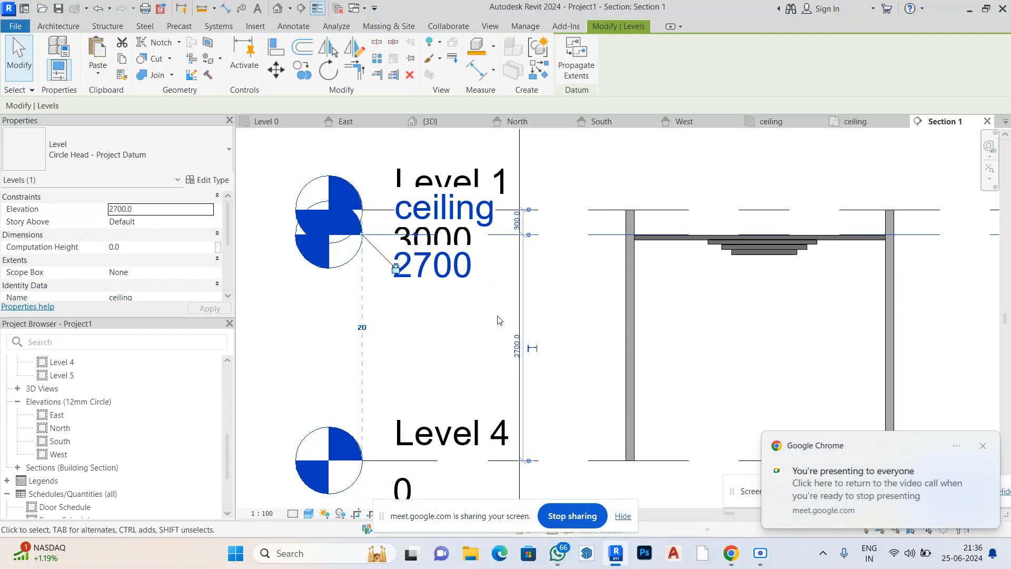
Delete the stepped ceiling layers beneath the main ceiling in the Section 1 view
click(545, 315)
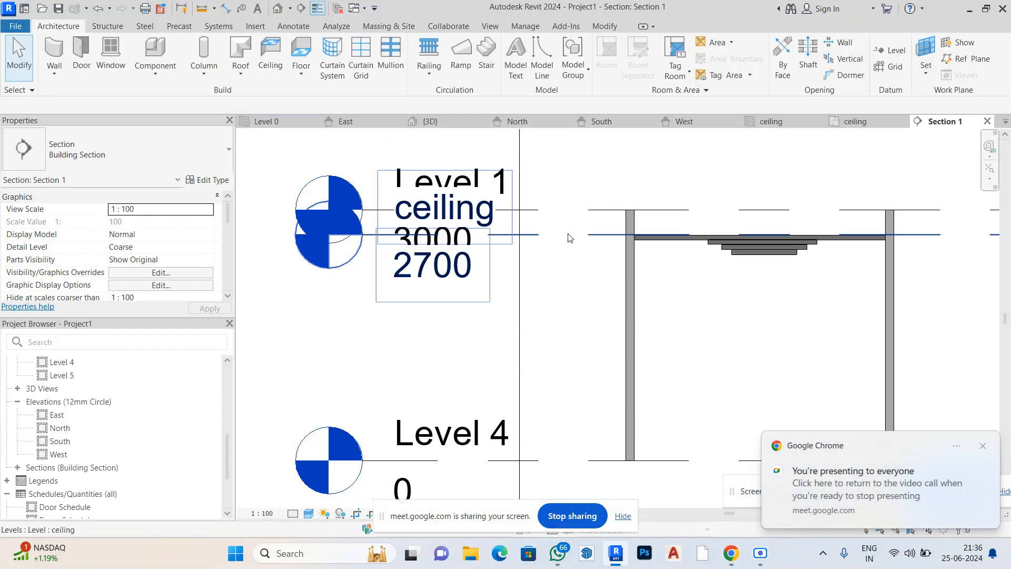
click(786, 255)
click(723, 268)
click(789, 257)
click(576, 260)
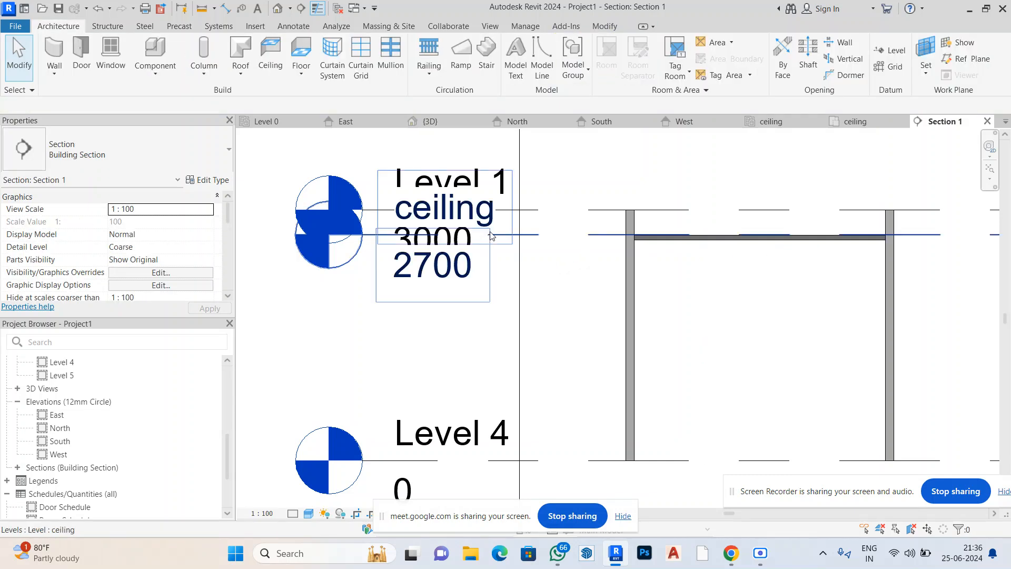
Delete the level named ceiling together with its dependent views, and delete the remaining plain ceiling between the walls
click(535, 237)
key(Delete)
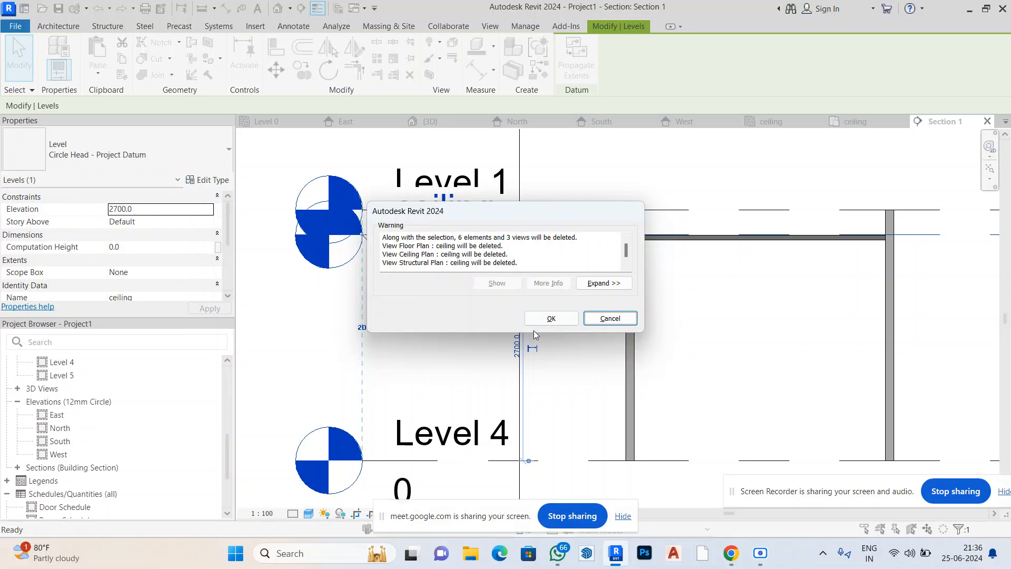
click(550, 318)
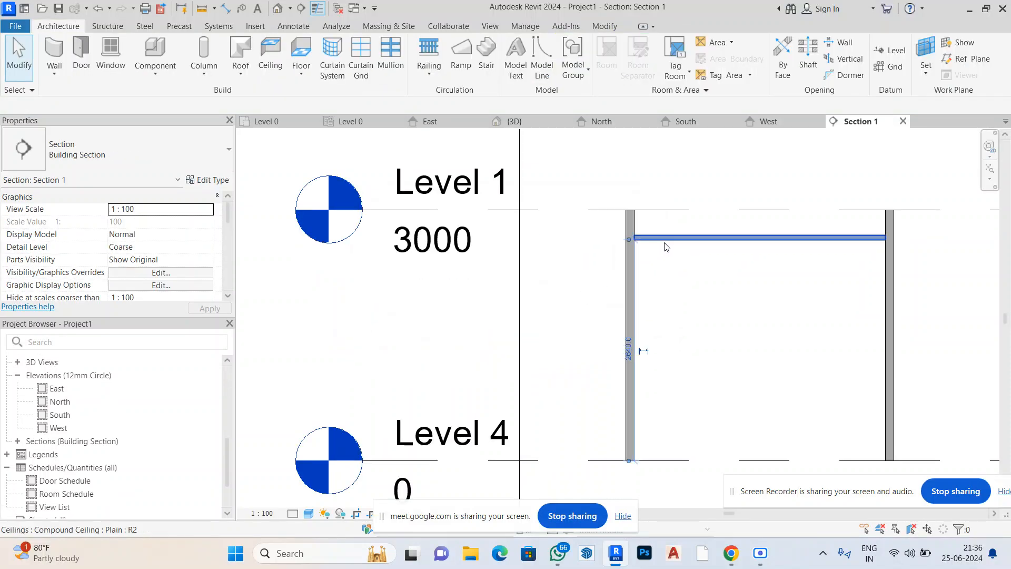
click(666, 247)
key(Delete)
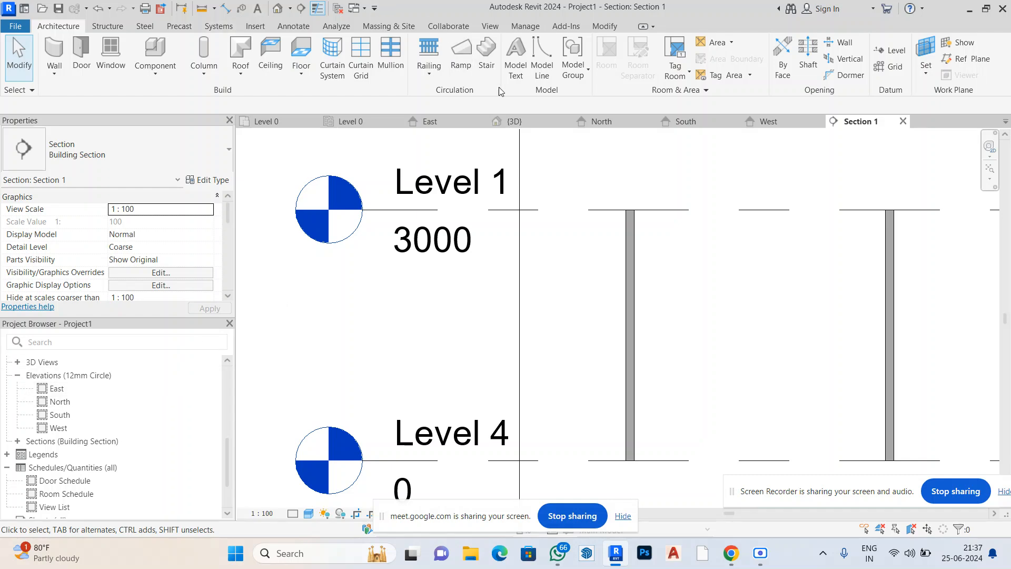
Delete Level 5 and its associated plan views from the East elevation
click(519, 120)
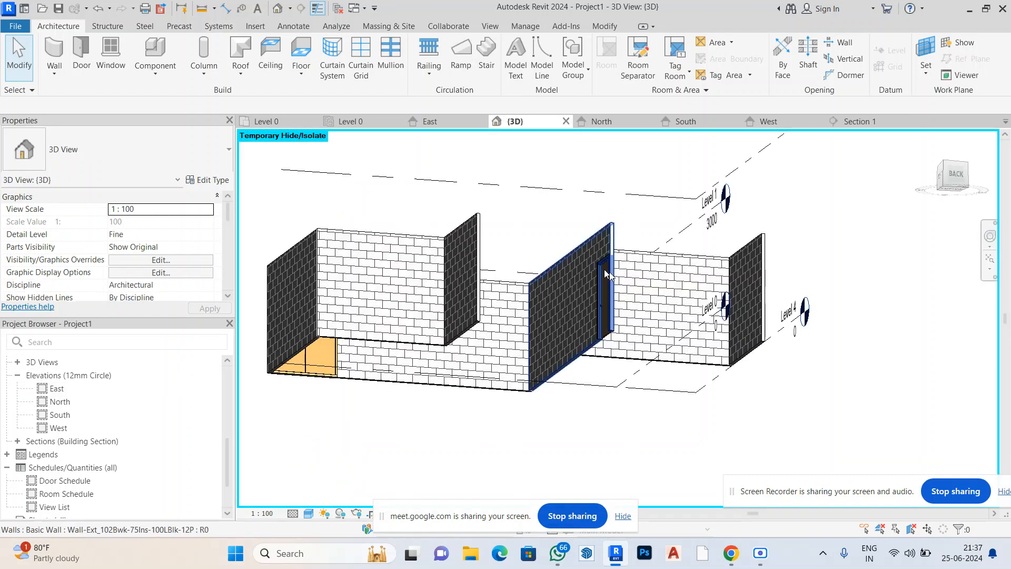
click(462, 123)
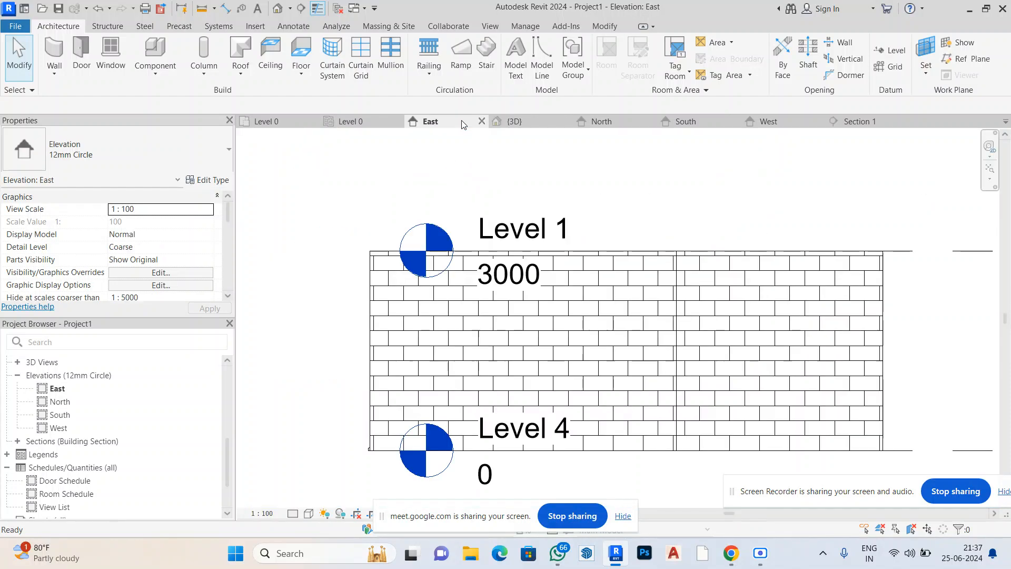
scroll(558, 256, down, 5)
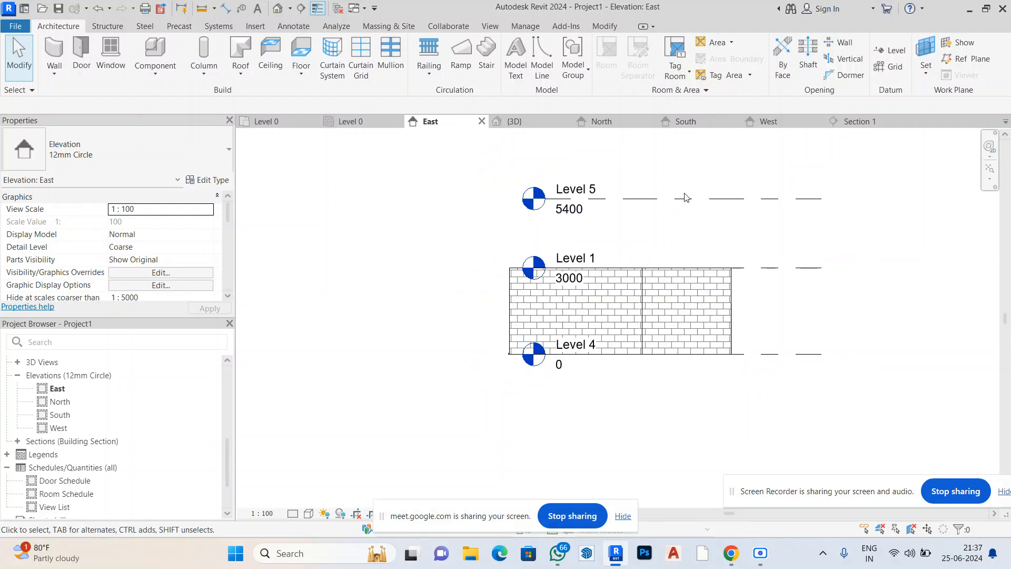
click(682, 198)
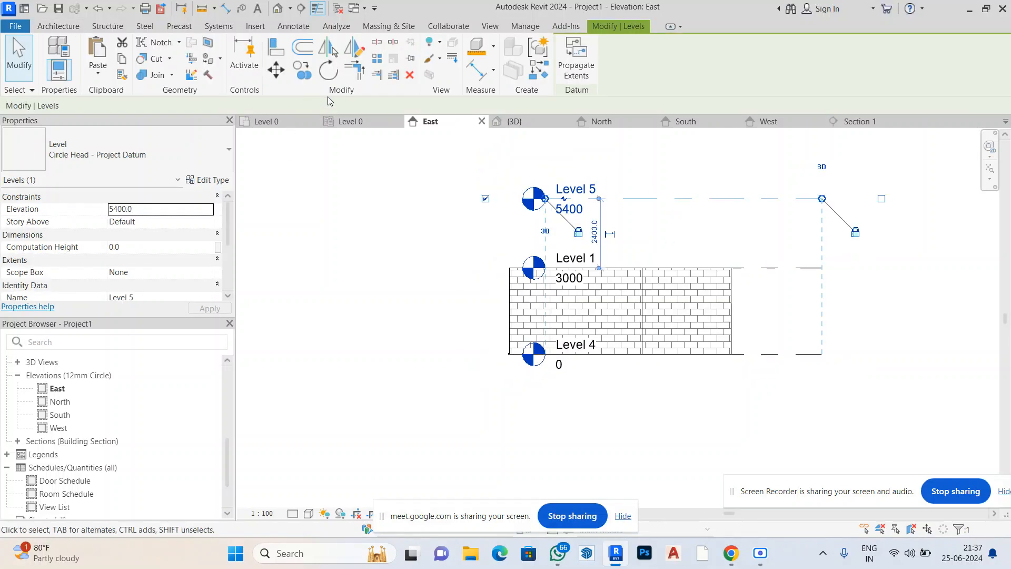
click(410, 79)
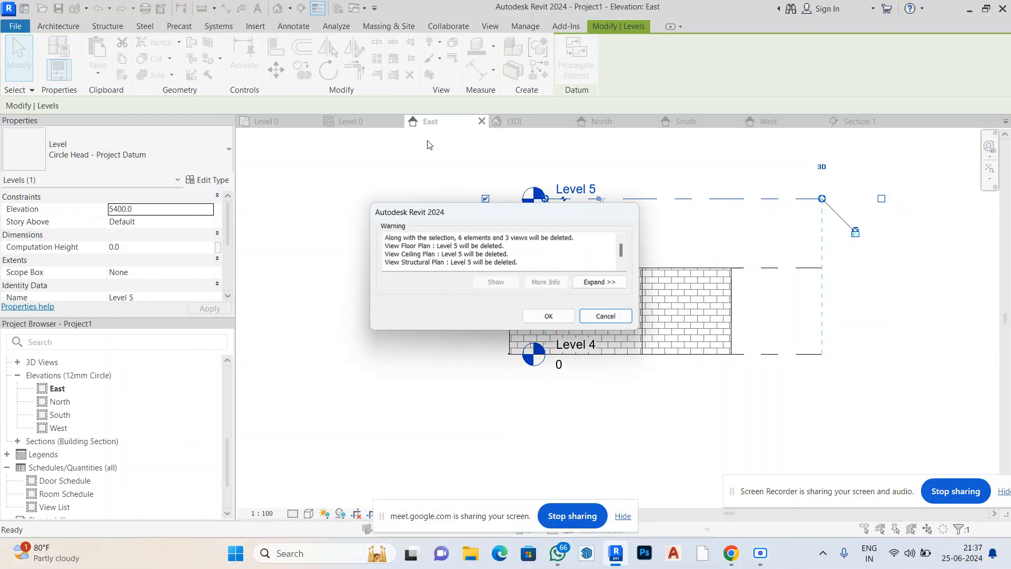
click(548, 319)
Delete Level 3 above Level 1 in the East elevation, including its associated views
click(640, 199)
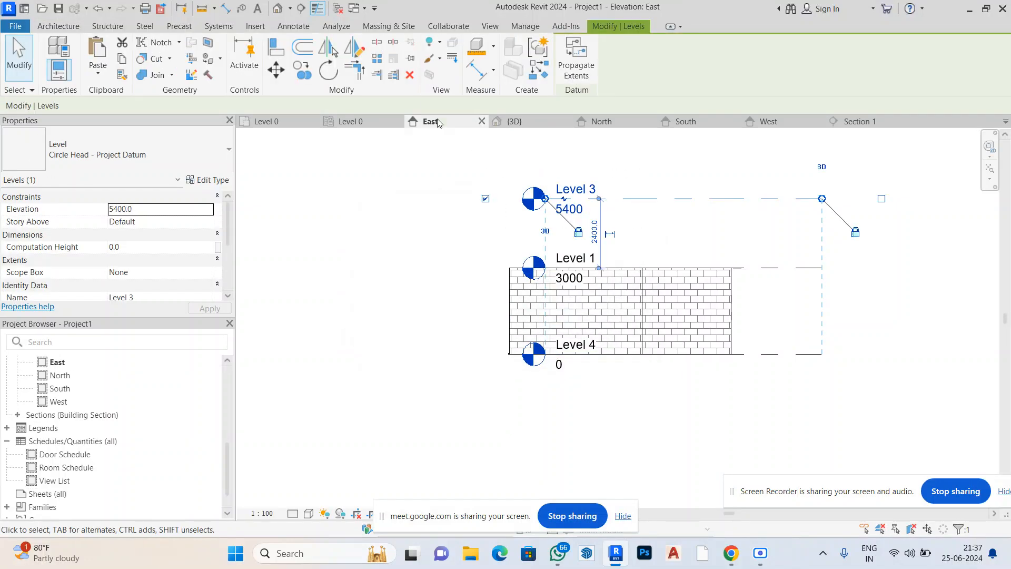
click(409, 75)
click(534, 325)
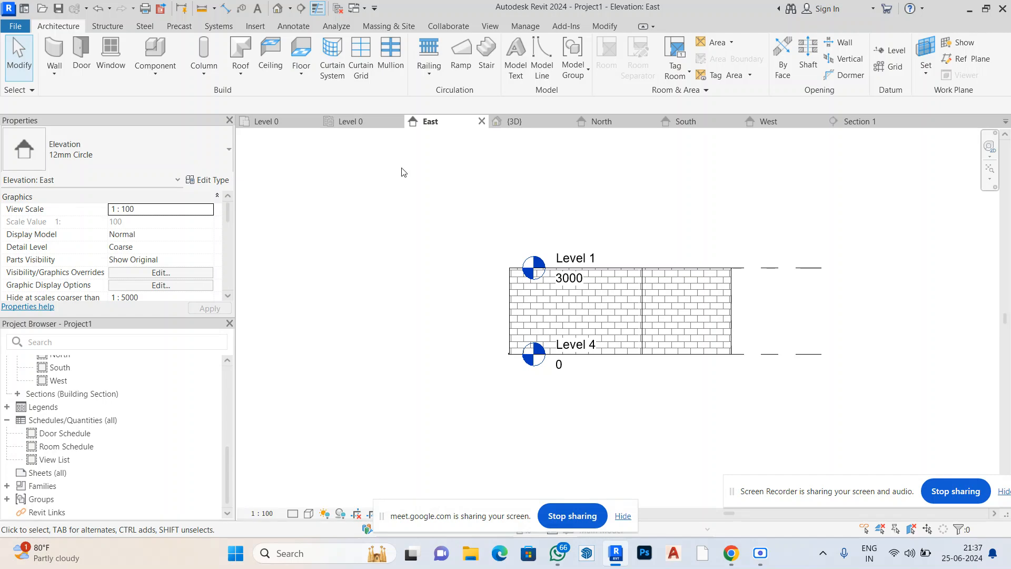
Examine the remaining levels in the North and South elevations
click(527, 122)
click(605, 121)
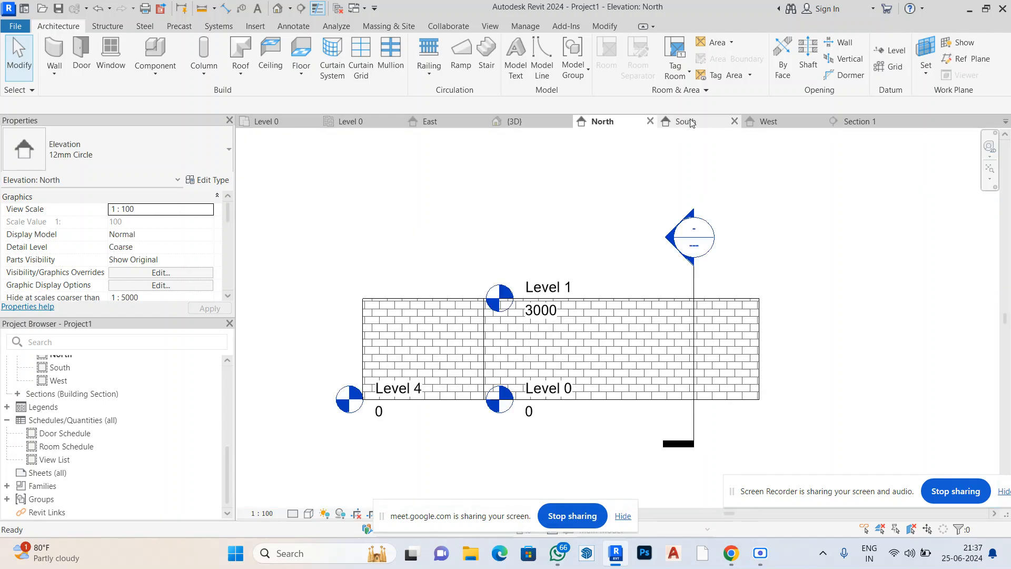
click(693, 122)
click(604, 122)
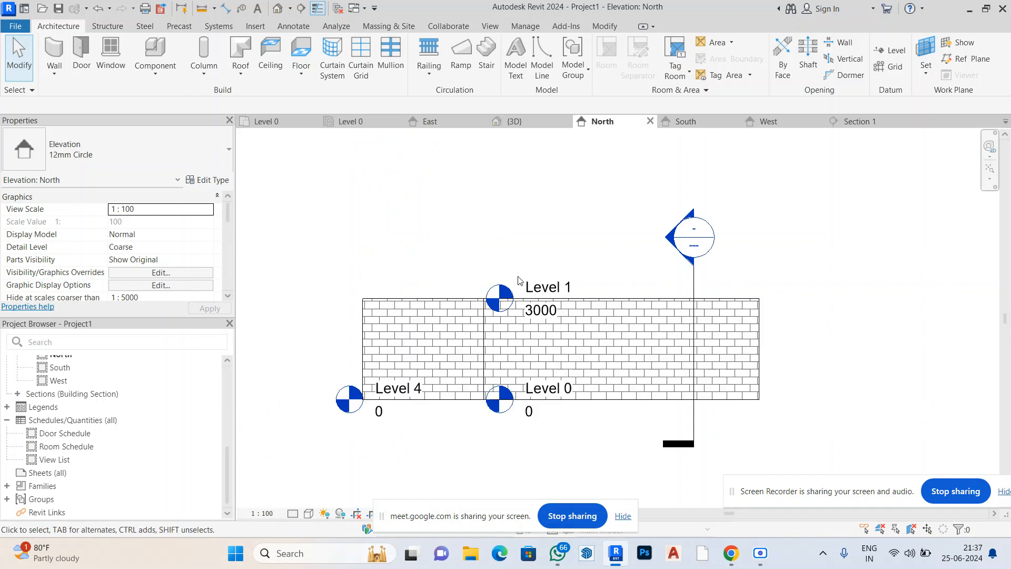
click(572, 287)
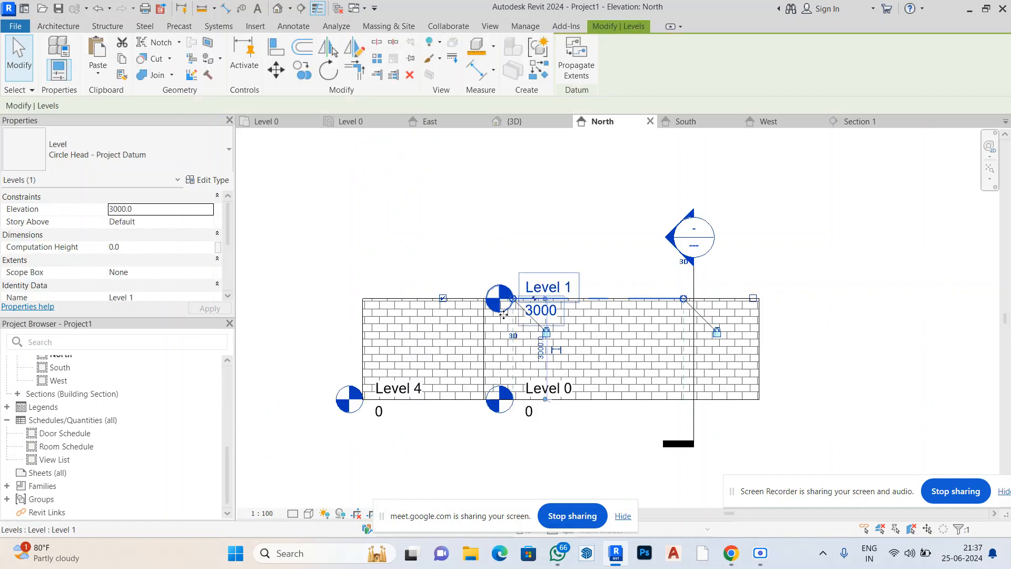
key(Escape)
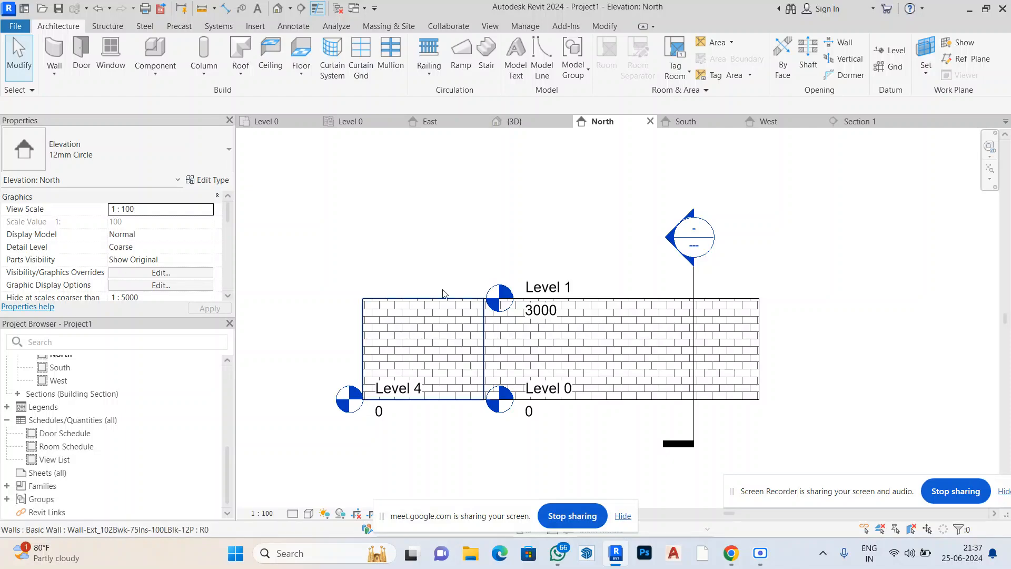
click(680, 124)
scroll(565, 222, down, 1)
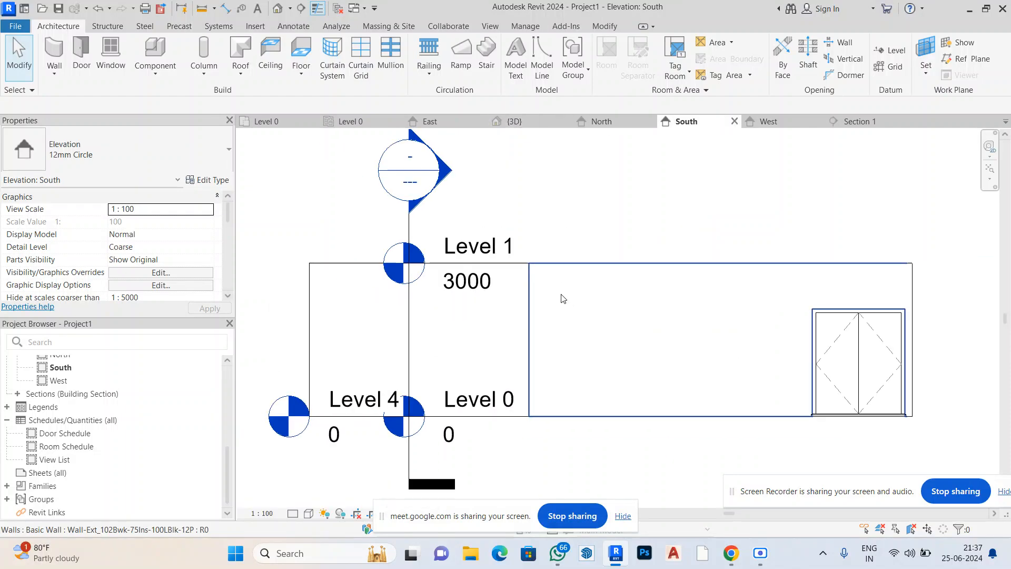
Delete the Level 4 and Level 1 floor plan views from the project, dismissing the save reminder
scroll(112, 454, up, 5)
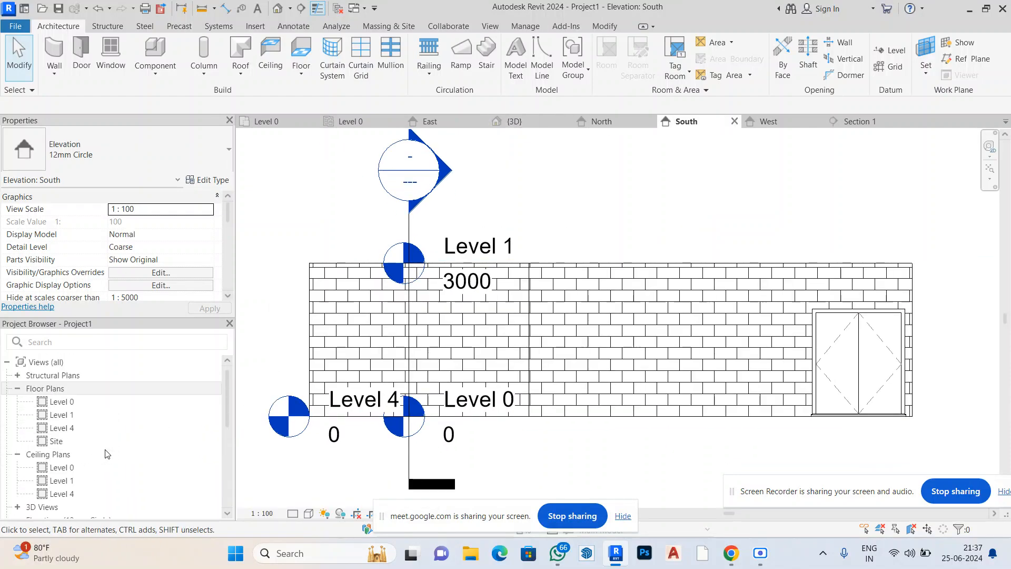
right_click(71, 430)
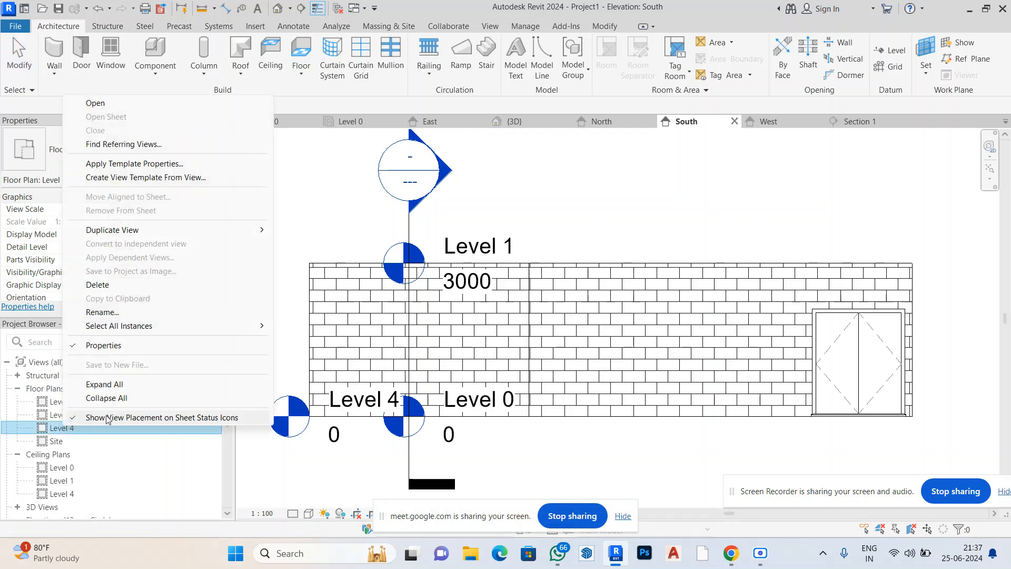
click(97, 285)
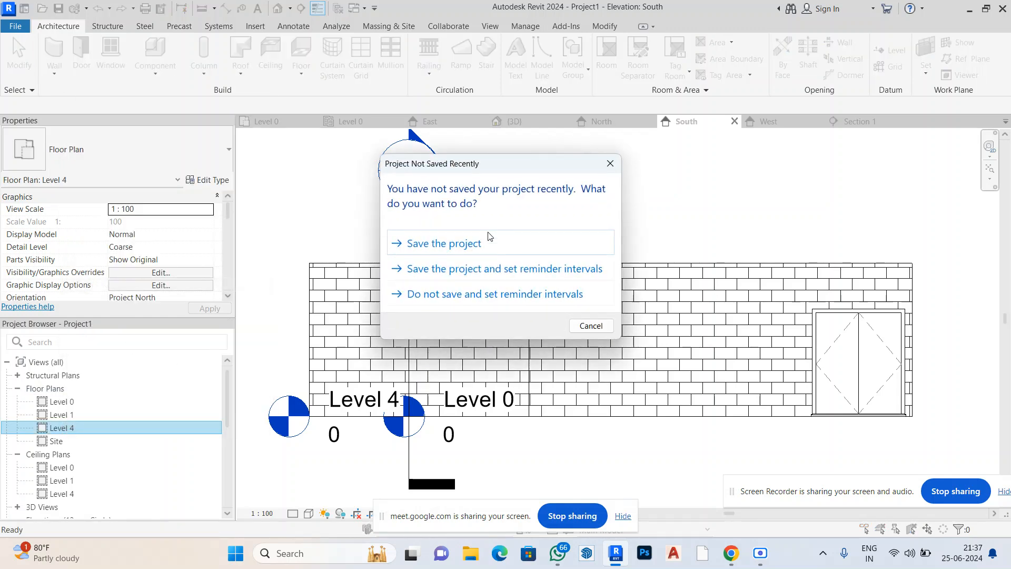
click(610, 163)
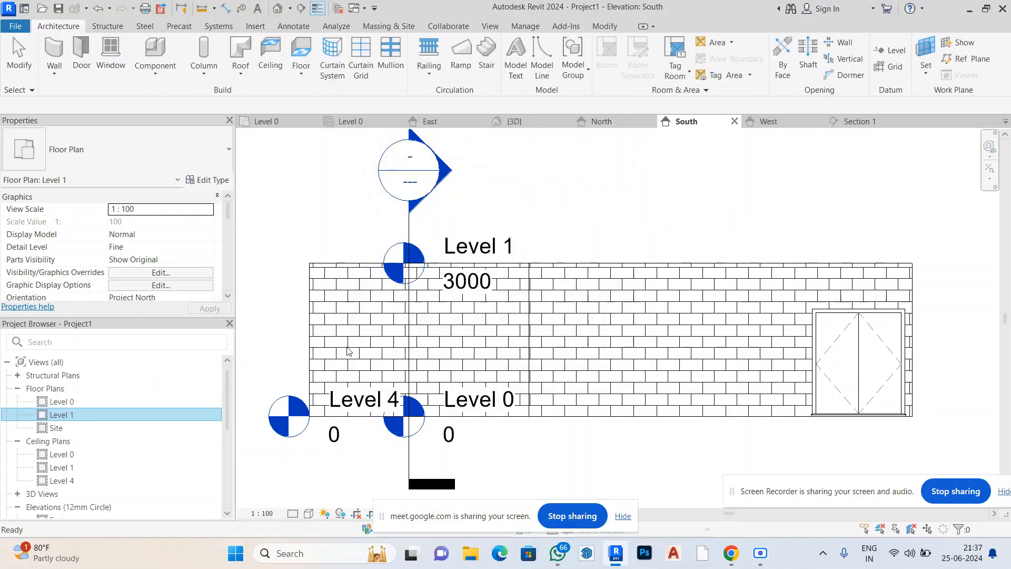
right_click(74, 415)
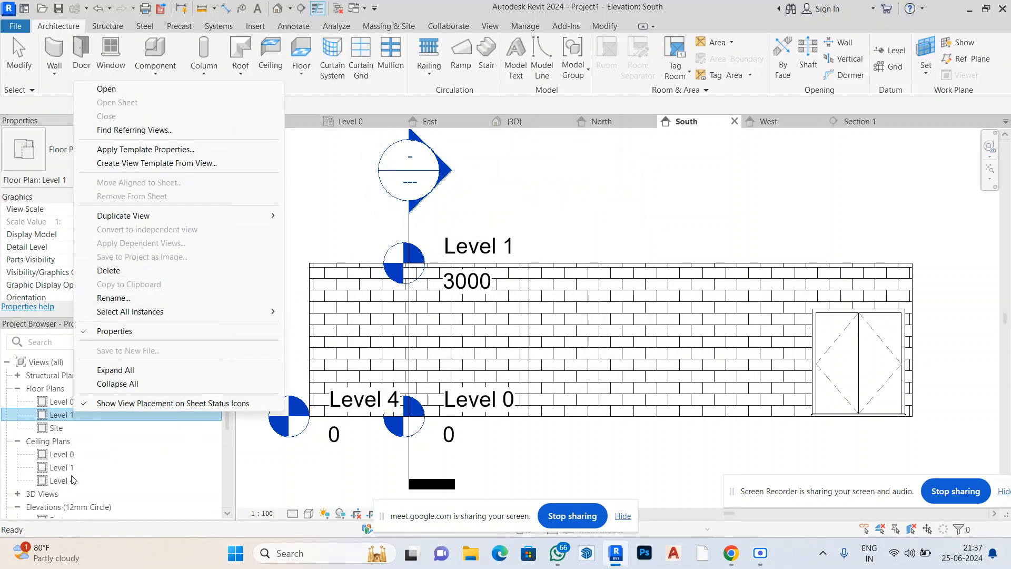
click(111, 271)
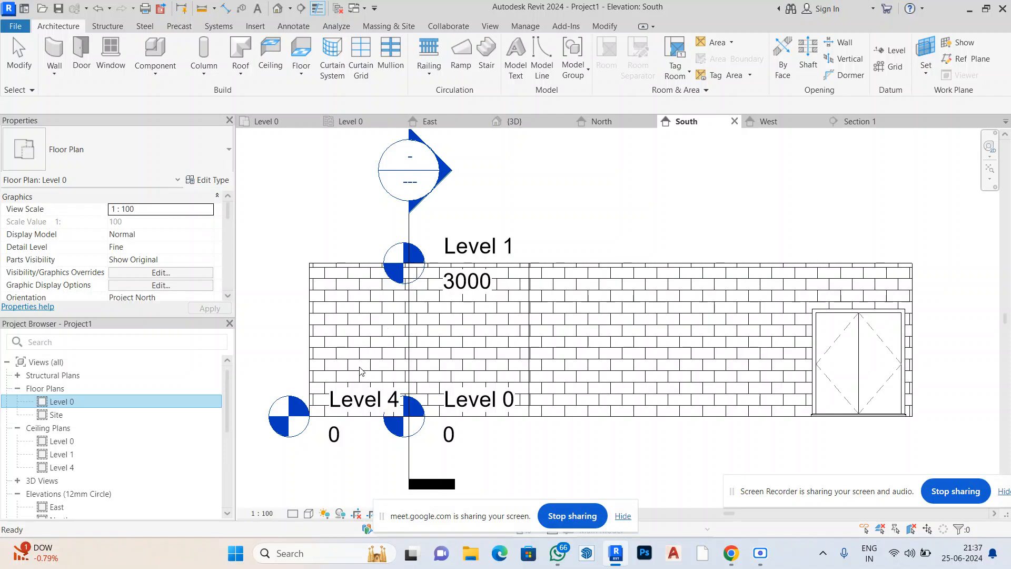
Delete the Level 4 ceiling plan view from the project
scroll(492, 389, down, 3)
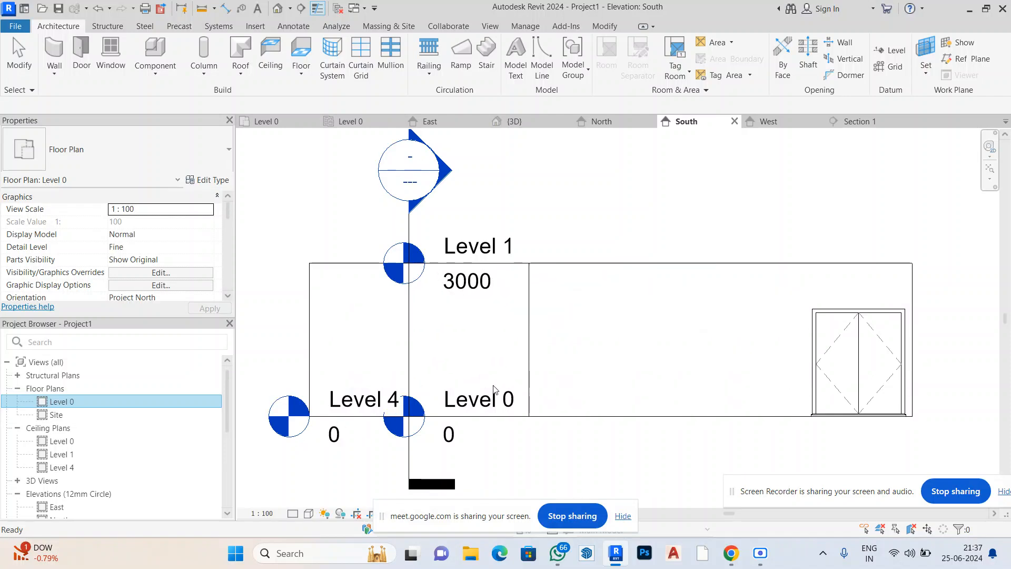
click(61, 467)
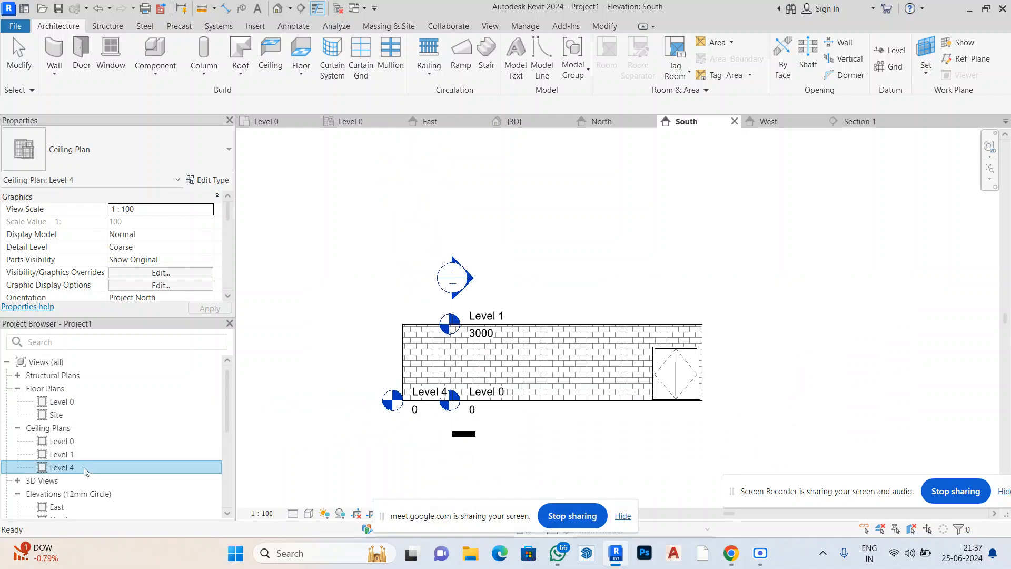
right_click(83, 468)
click(118, 327)
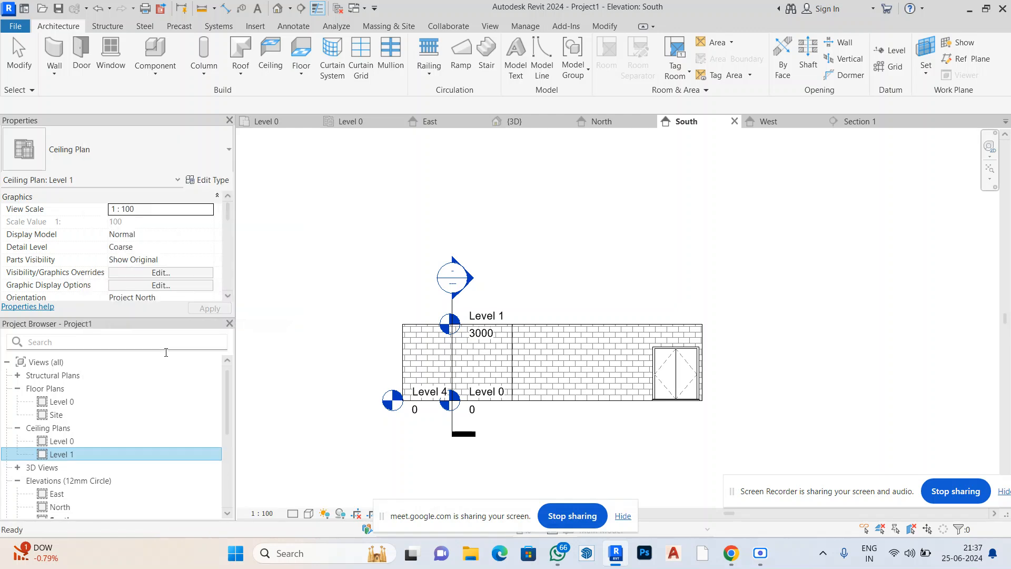
Check the Level 4 and Level 0 markers in the South elevation, and open the Level 0 floor plan
scroll(171, 440, down, 4)
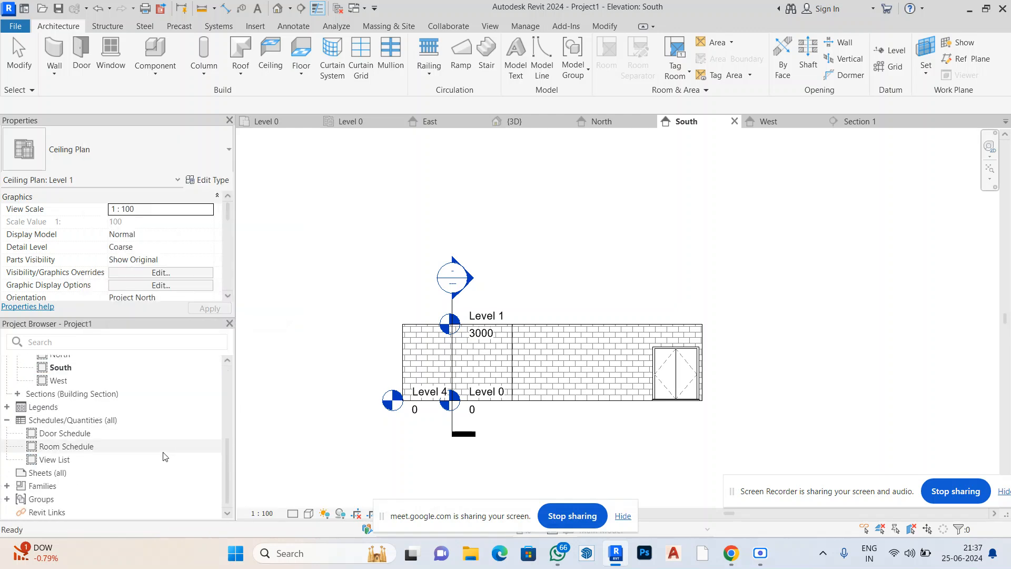
scroll(158, 453, up, 4)
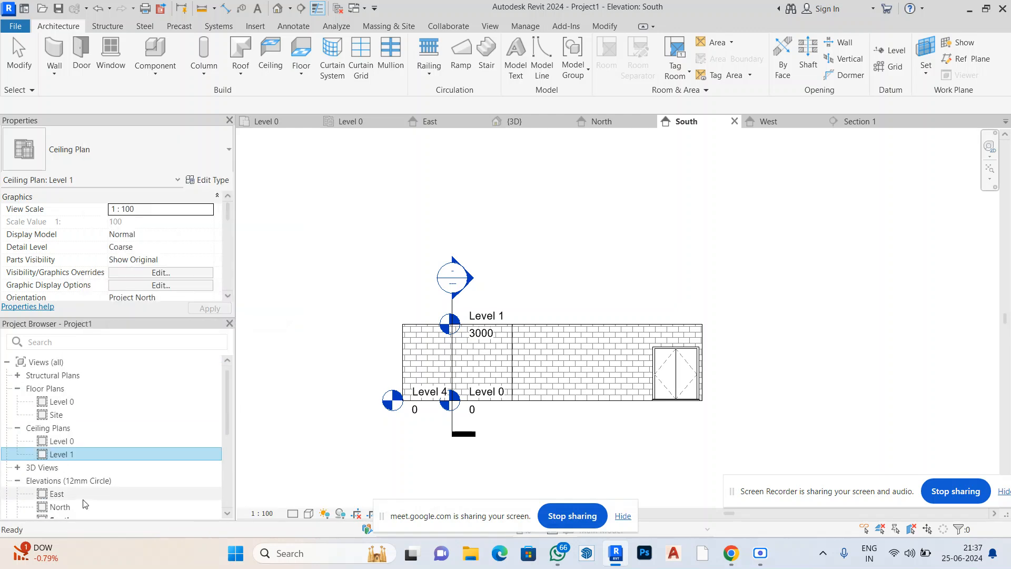
click(398, 411)
scroll(398, 411, up, 3)
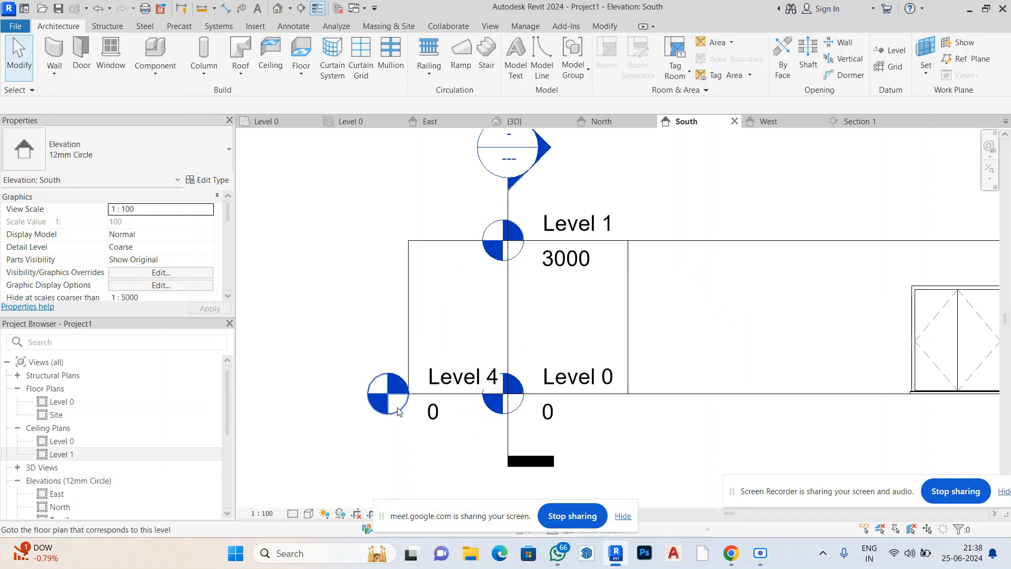
scroll(93, 480, down, 3)
scroll(90, 453, up, 3)
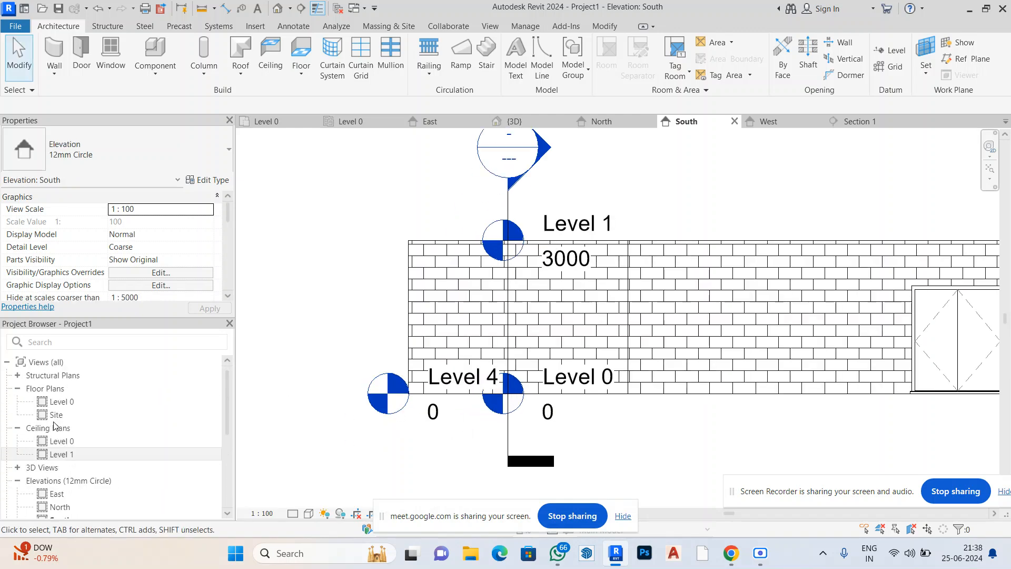
double_click(62, 402)
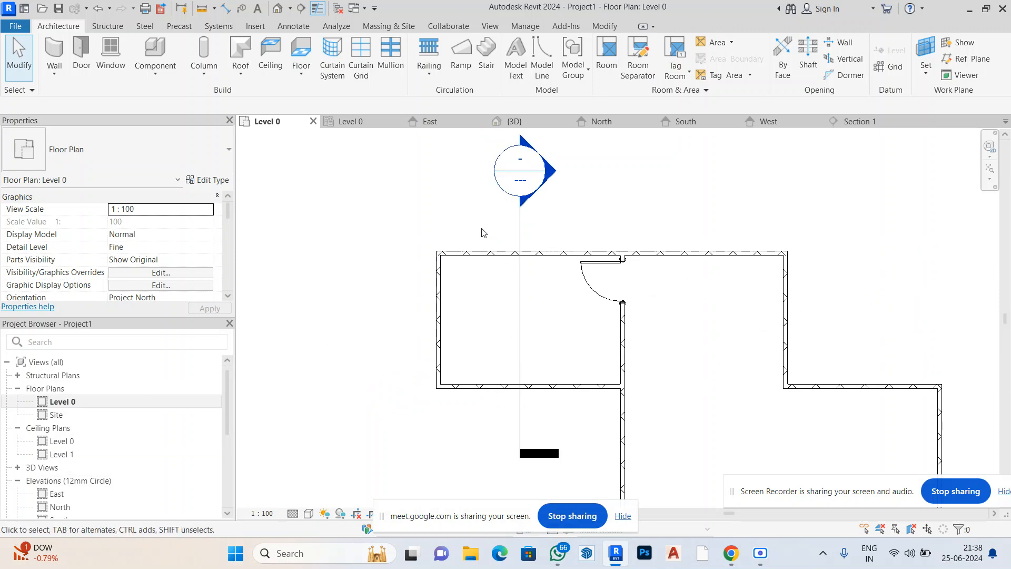
scroll(615, 199, down, 1)
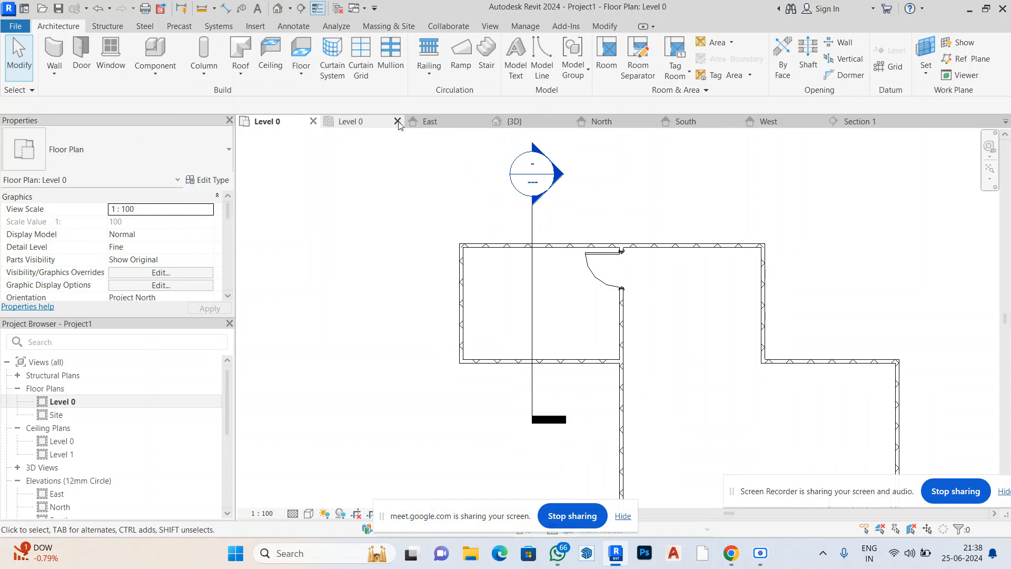
Close all other open views so that only the Level 0 floor plan stays open
click(398, 121)
click(397, 121)
click(397, 122)
click(397, 122)
click(397, 122)
click(397, 122)
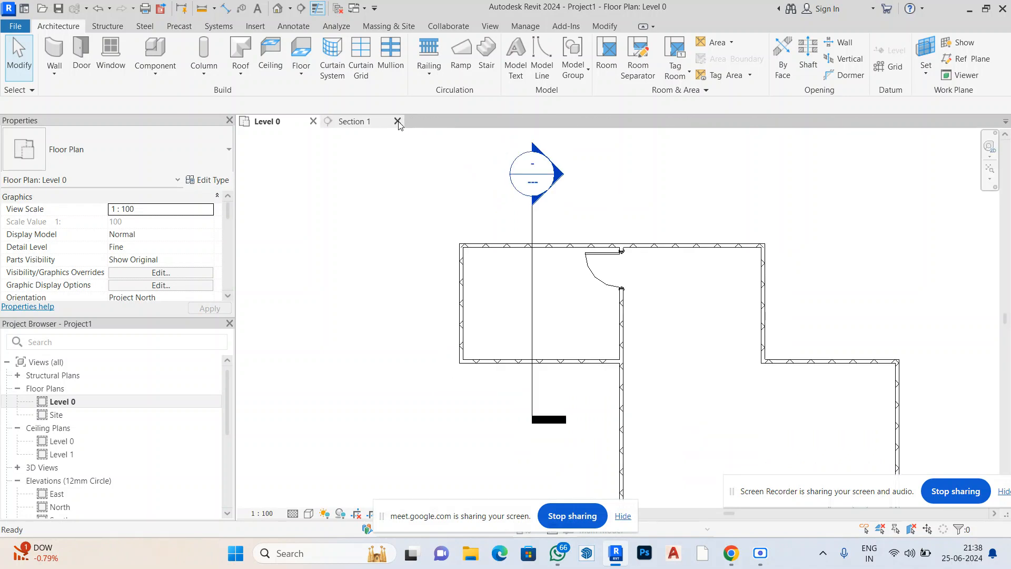
click(398, 121)
Delete the Section 1 building section from the project
scroll(52, 445, down, 3)
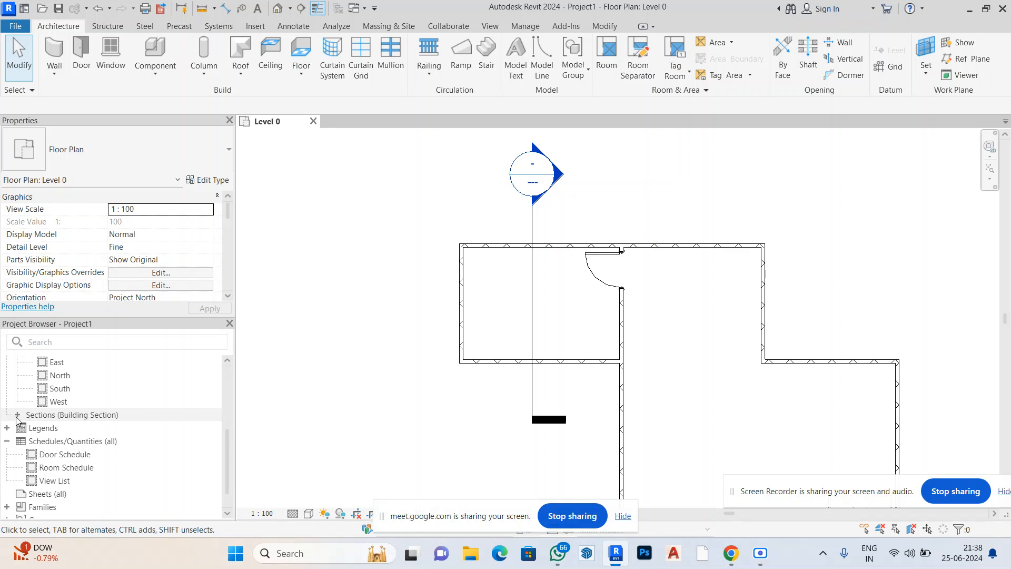
click(17, 415)
click(60, 429)
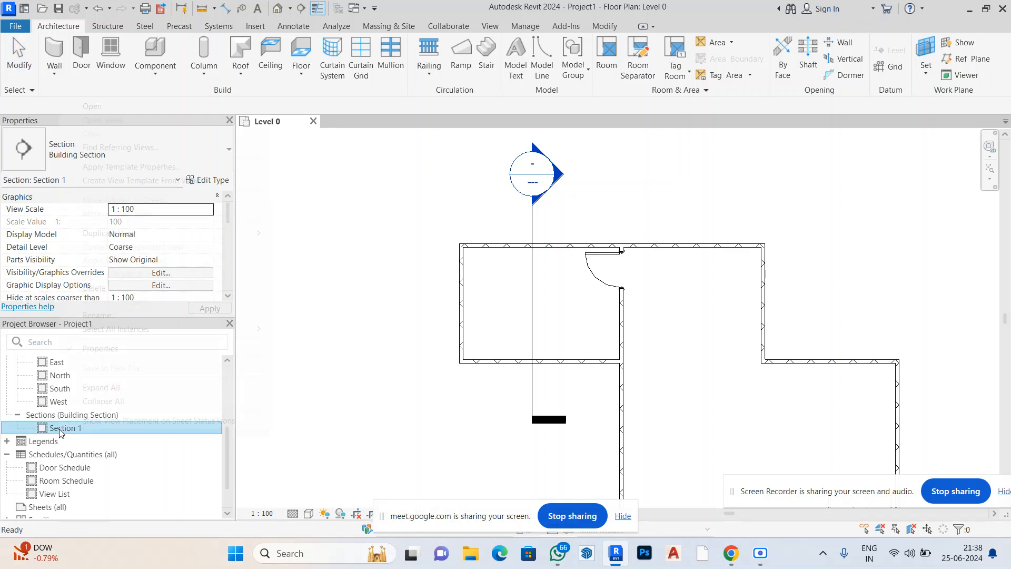
right_click(59, 429)
click(109, 289)
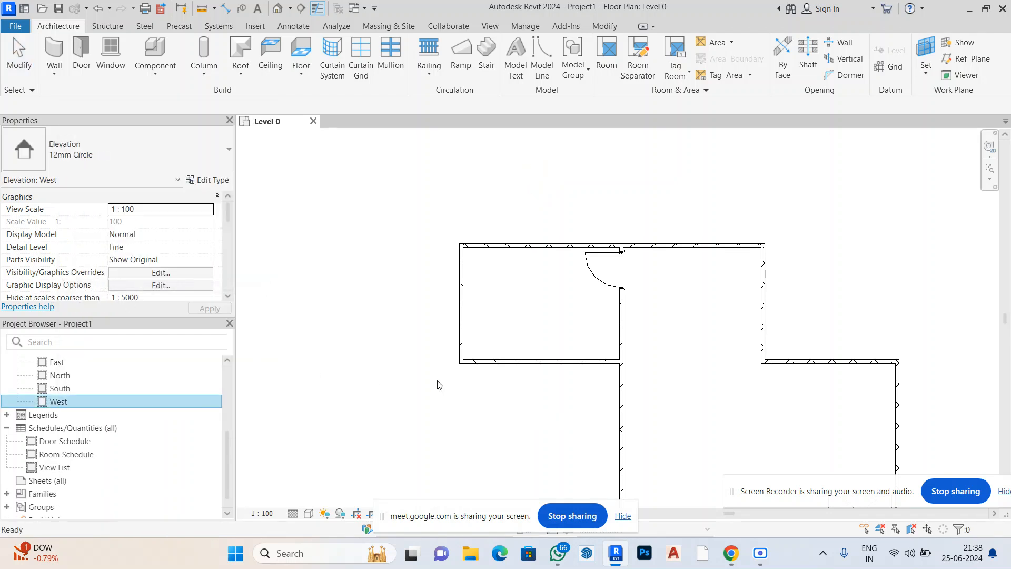
Delete the Level 1 ceiling plan view and select the Level 0 floor plan in the project's view list
scroll(163, 401, up, 5)
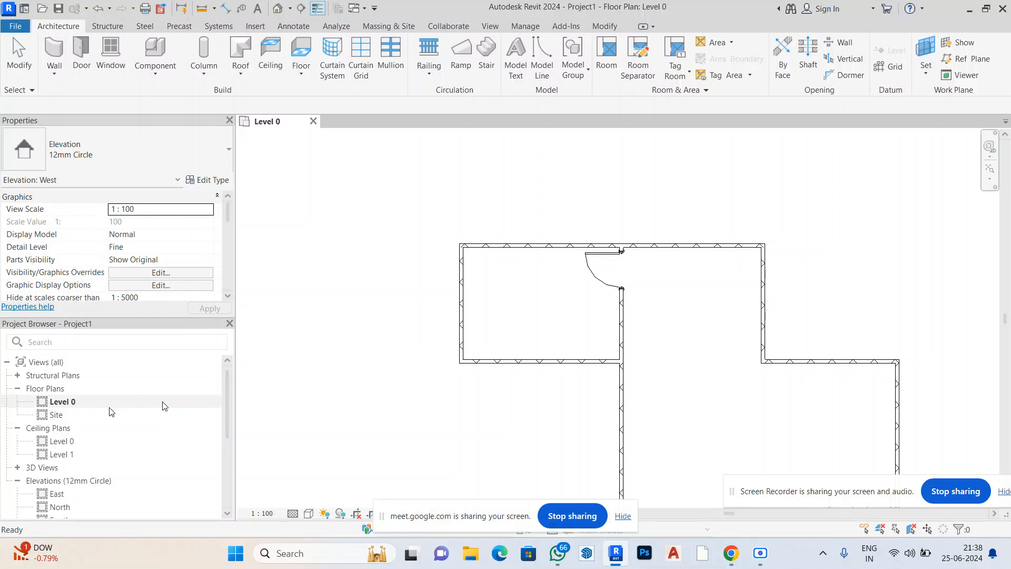
click(73, 457)
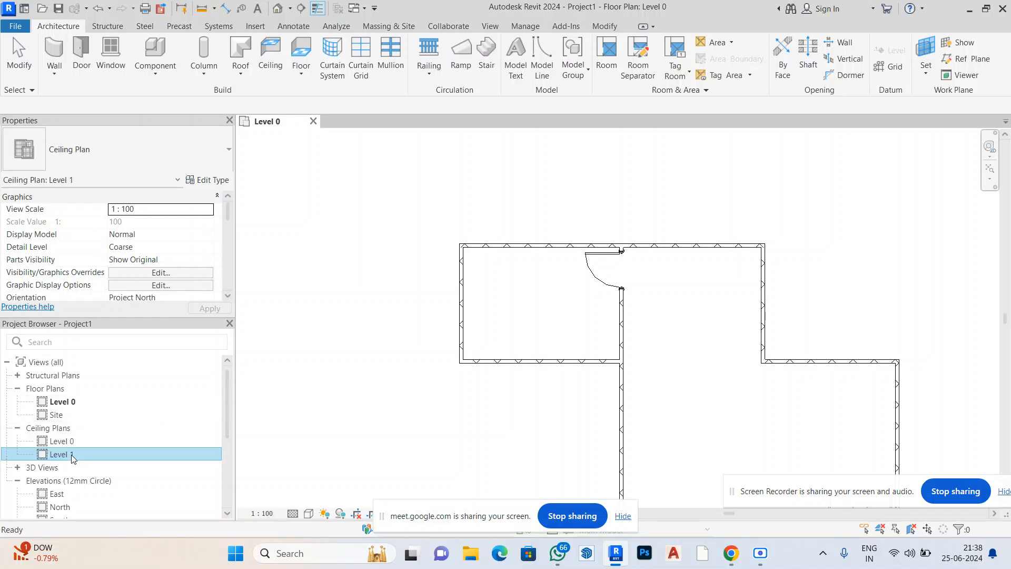
right_click(71, 454)
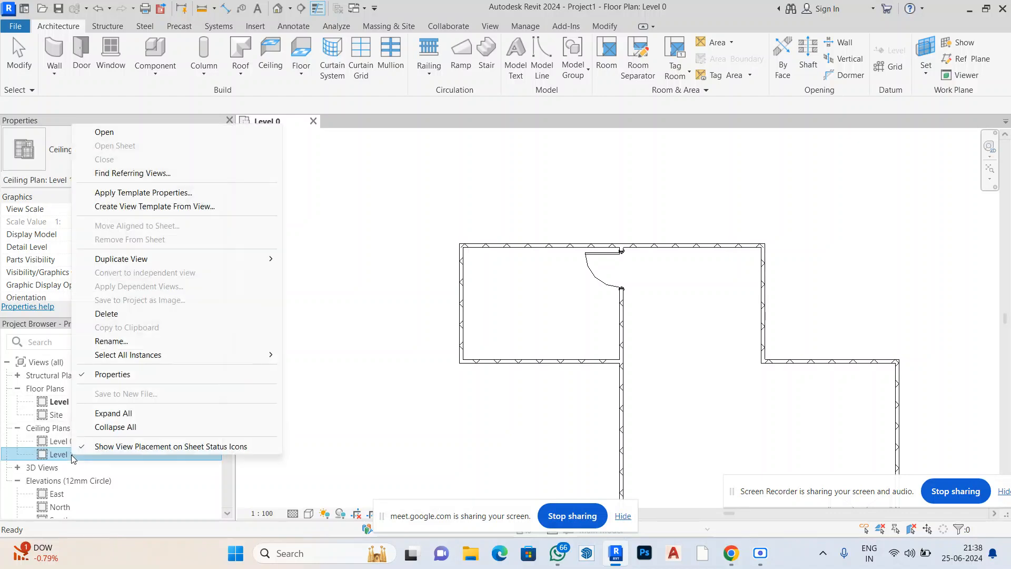
click(132, 315)
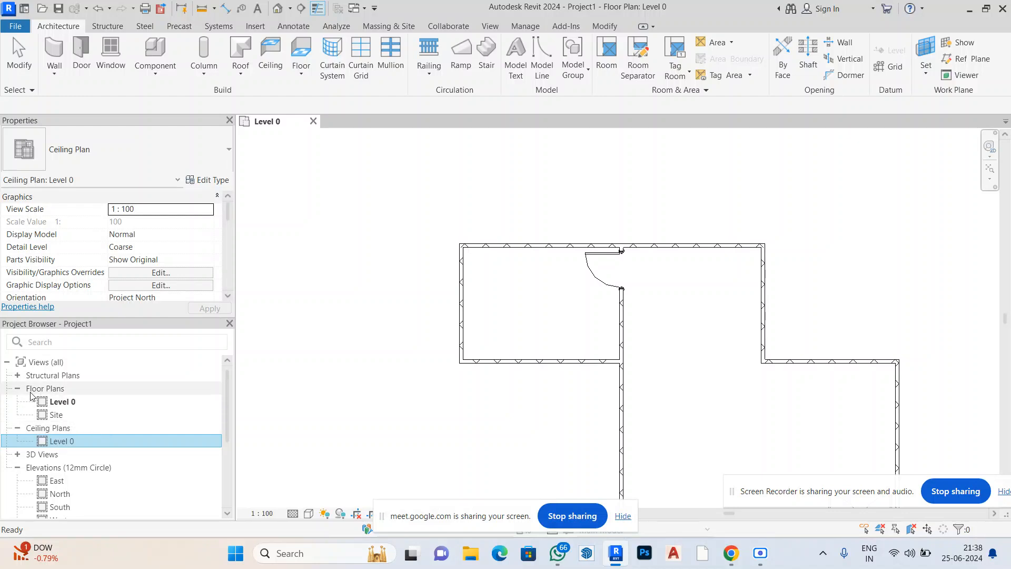
click(51, 403)
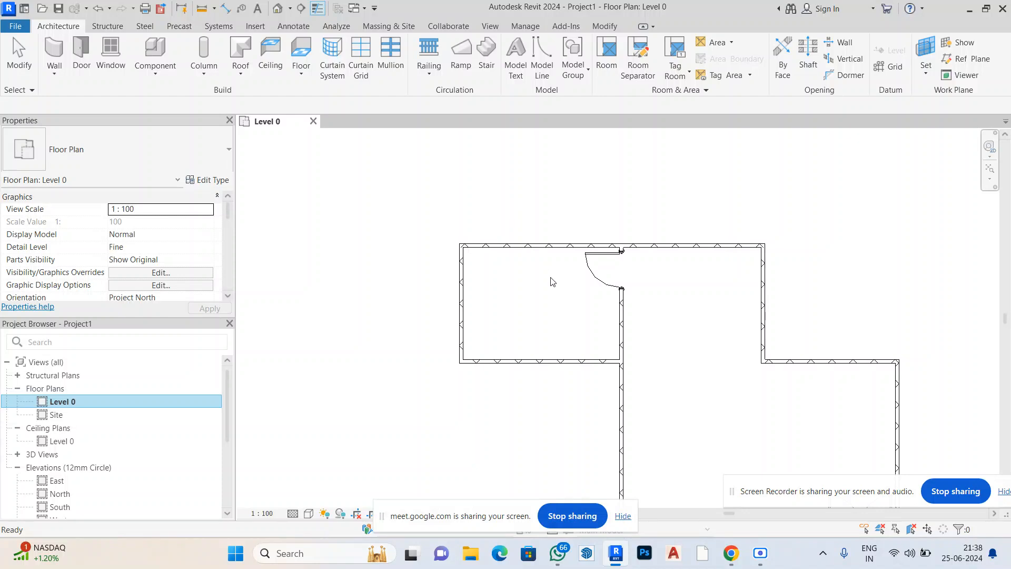
Open the East elevation and stretch the aligned level lines so their heads sit outside the building walls
scroll(415, 310, down, 1)
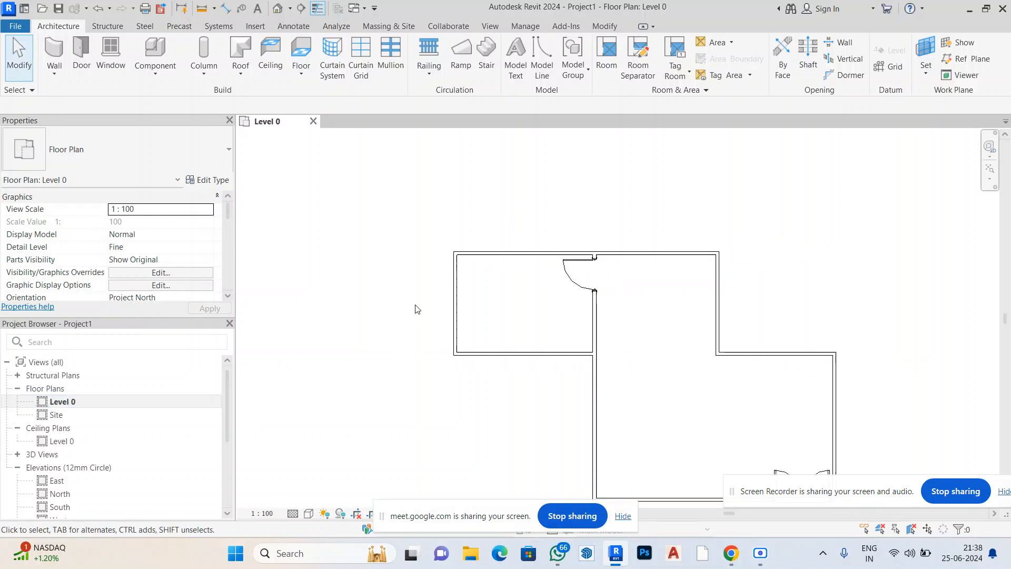
scroll(416, 309, down, 1)
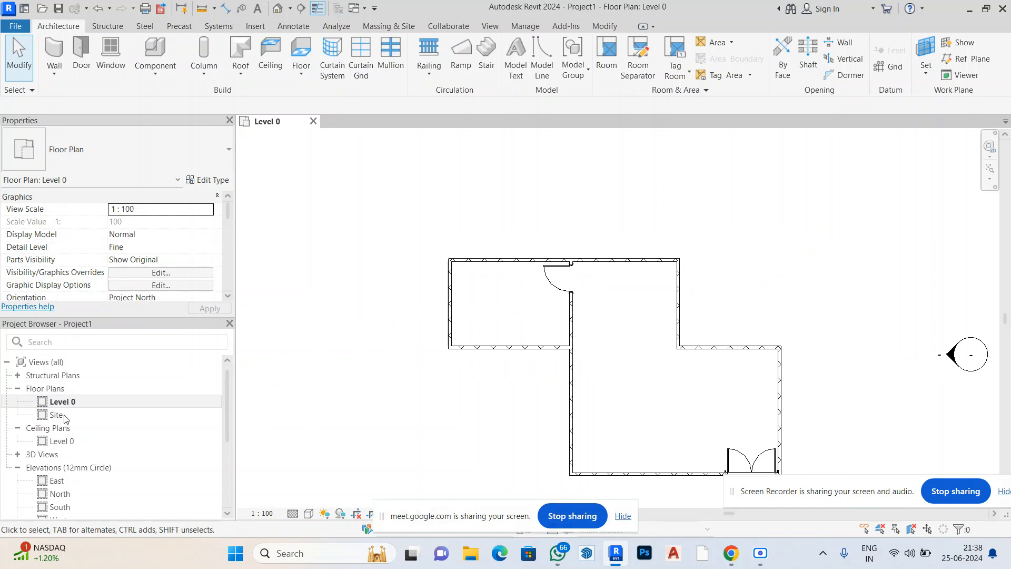
click(72, 481)
double_click(72, 480)
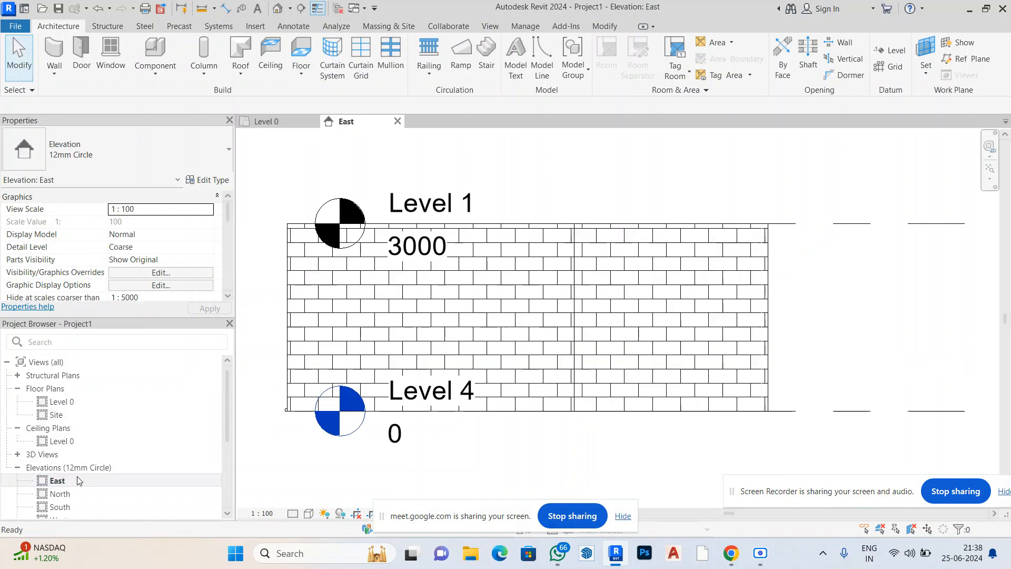
scroll(505, 355, down, 1)
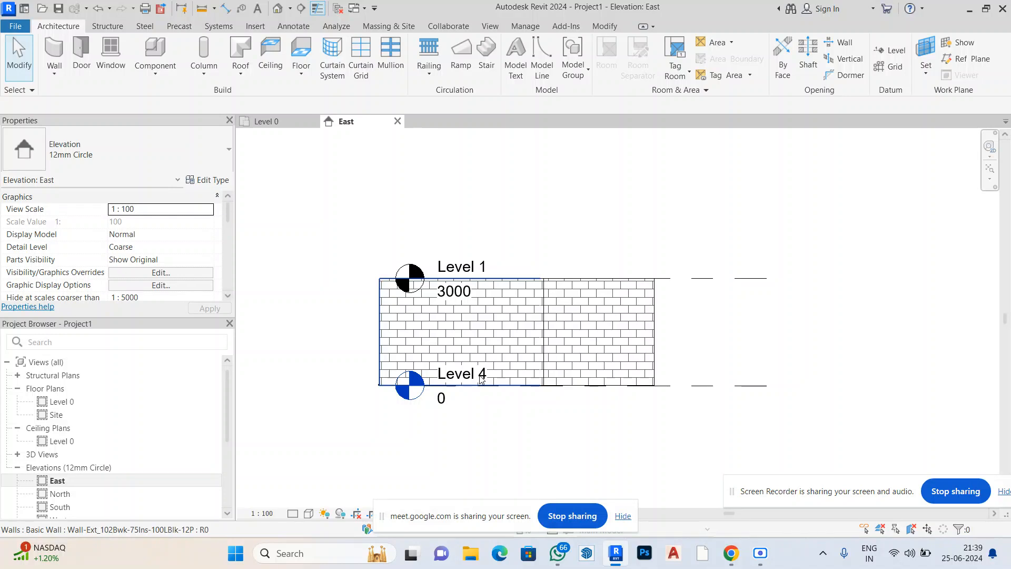
click(447, 386)
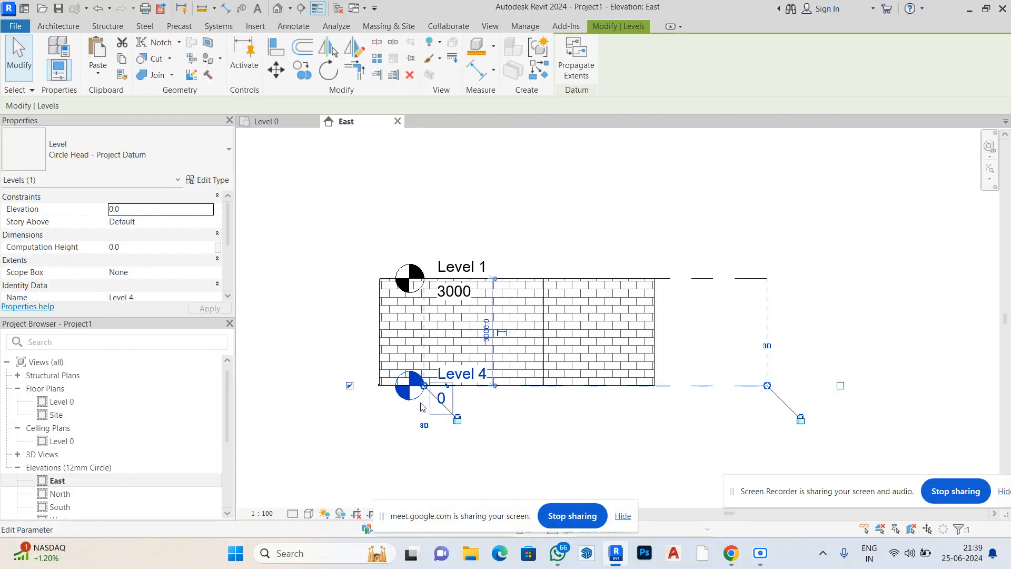
drag(424, 386, 303, 386)
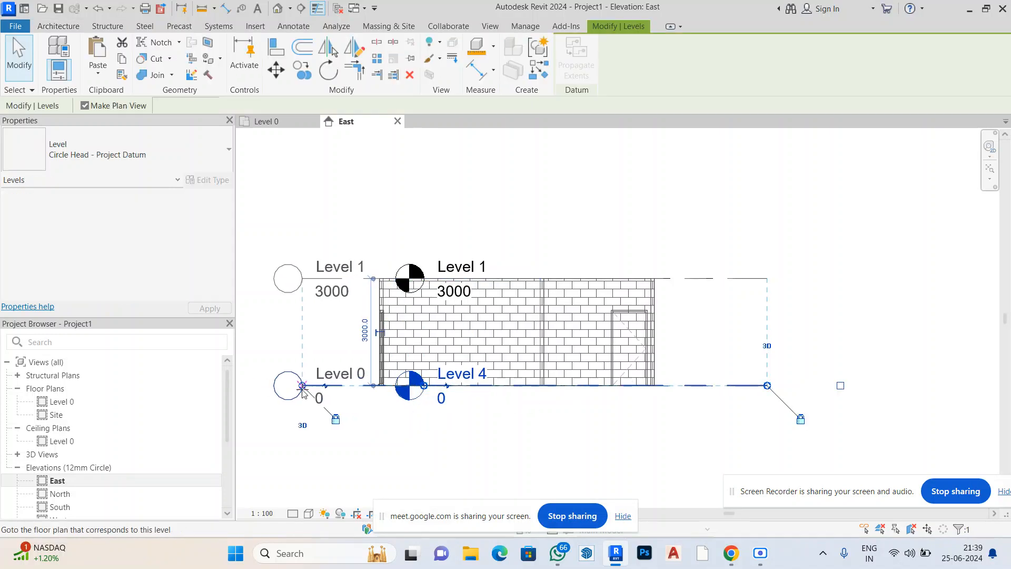
Try to rename Level 4 at elevation 0 in the East elevation, cancelling the rename
click(380, 400)
click(356, 375)
click(362, 378)
click(353, 378)
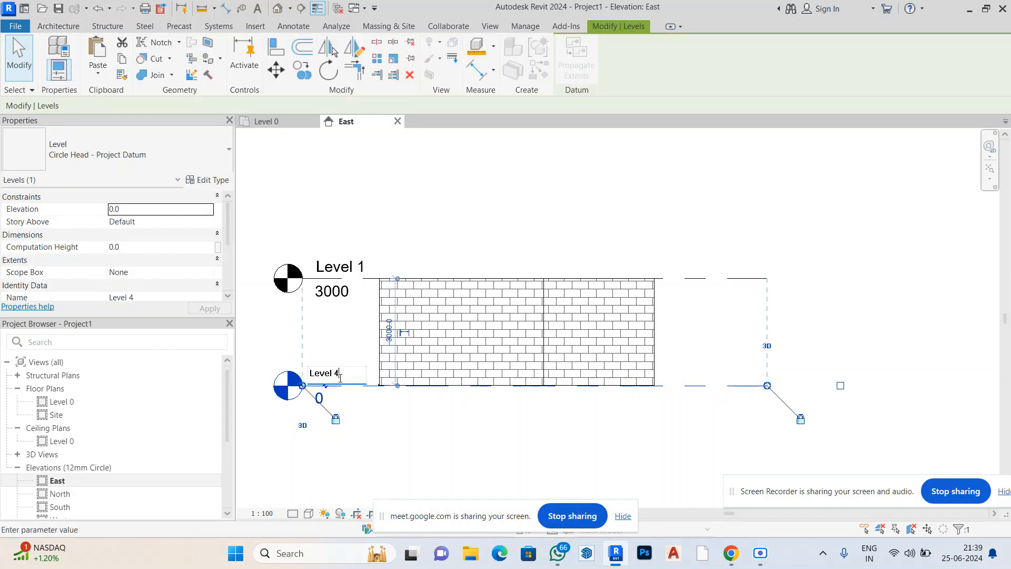
click(411, 431)
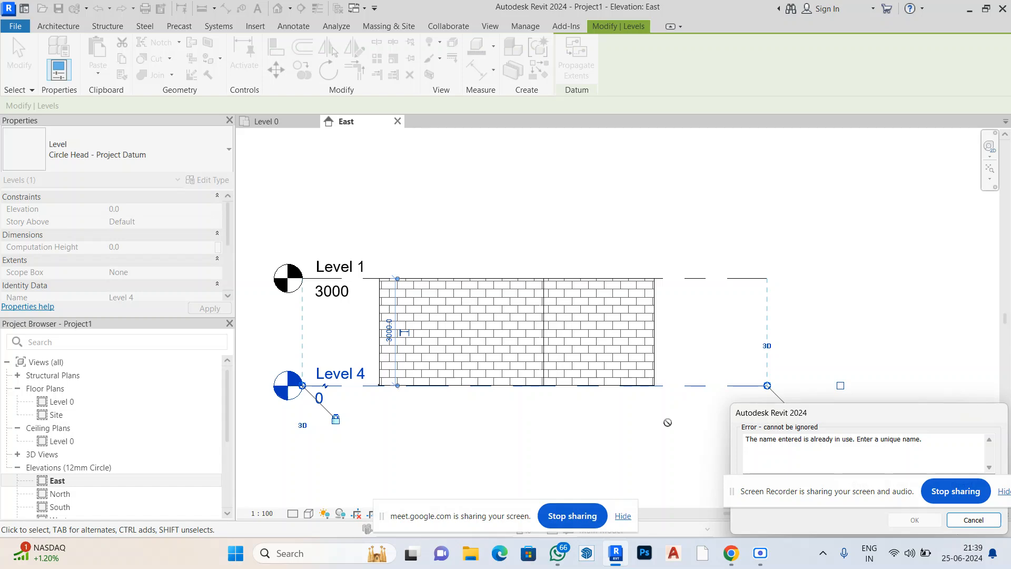
drag(906, 418, 883, 306)
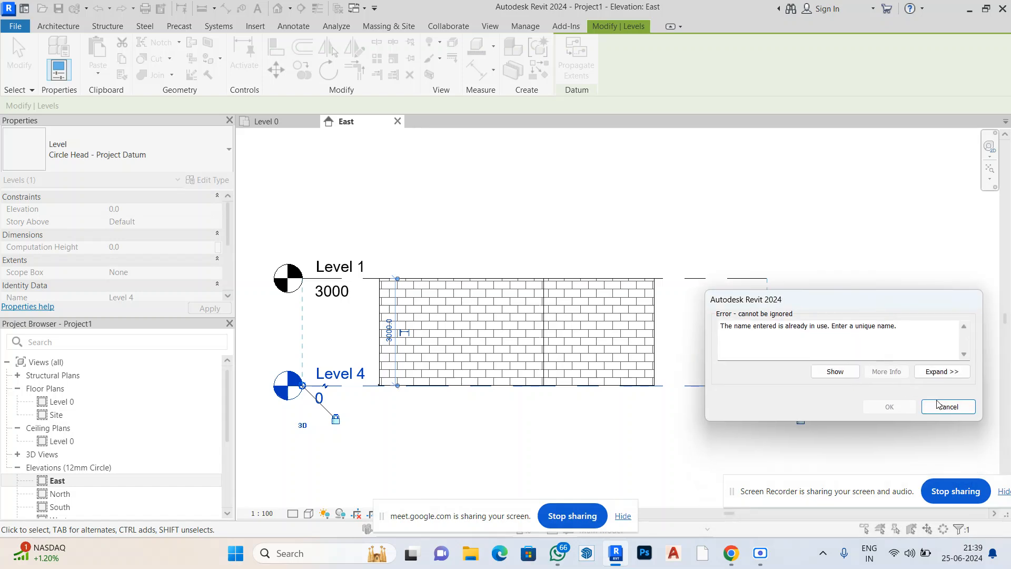
key(Escape)
Rename Level 4 as "ground lvl" and agree to rename the corresponding views
click(362, 375)
click(363, 375)
key(BackSpace)
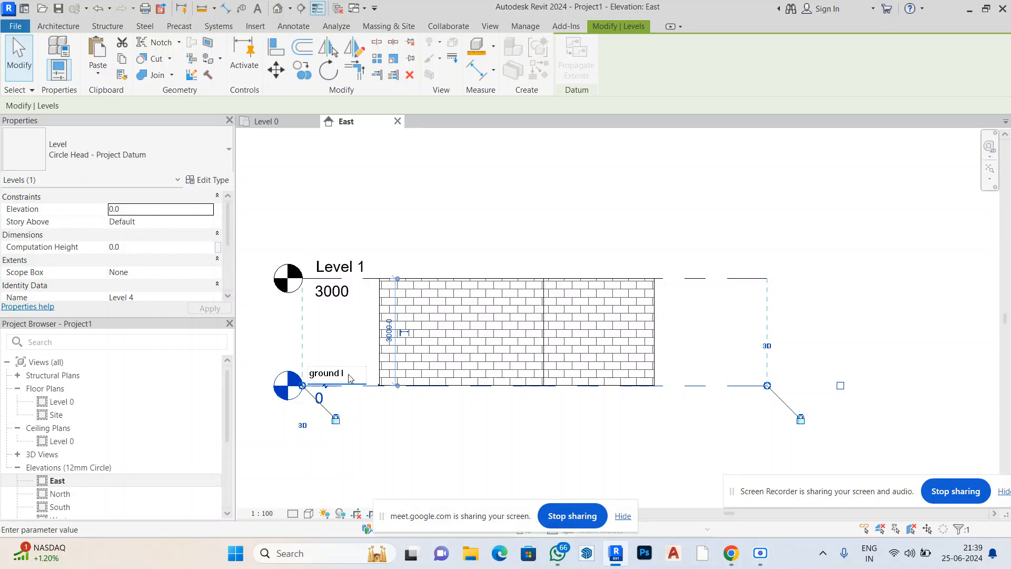
key(Return)
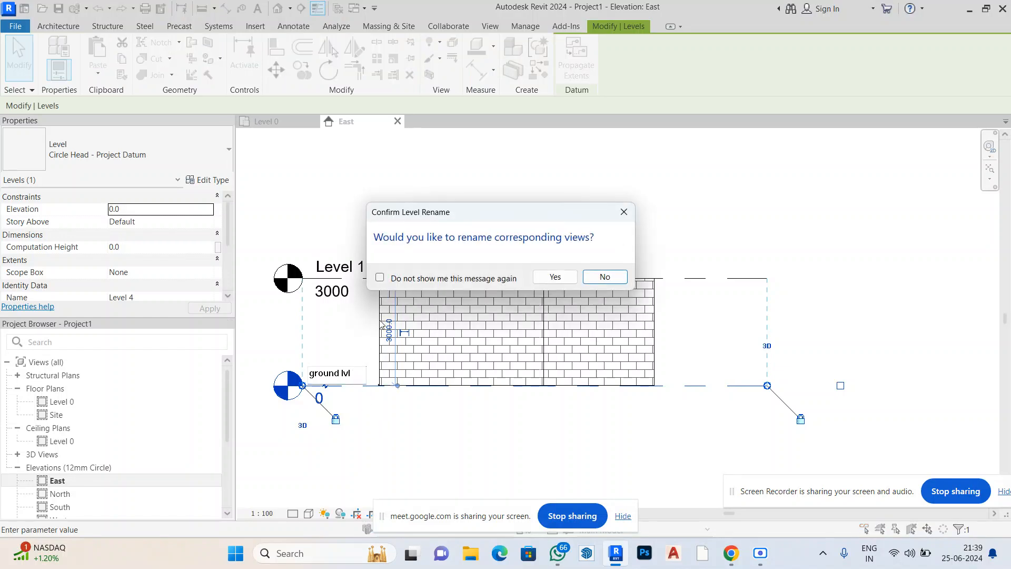
click(555, 274)
Rename Level 1 as "ff lvl"
click(340, 267)
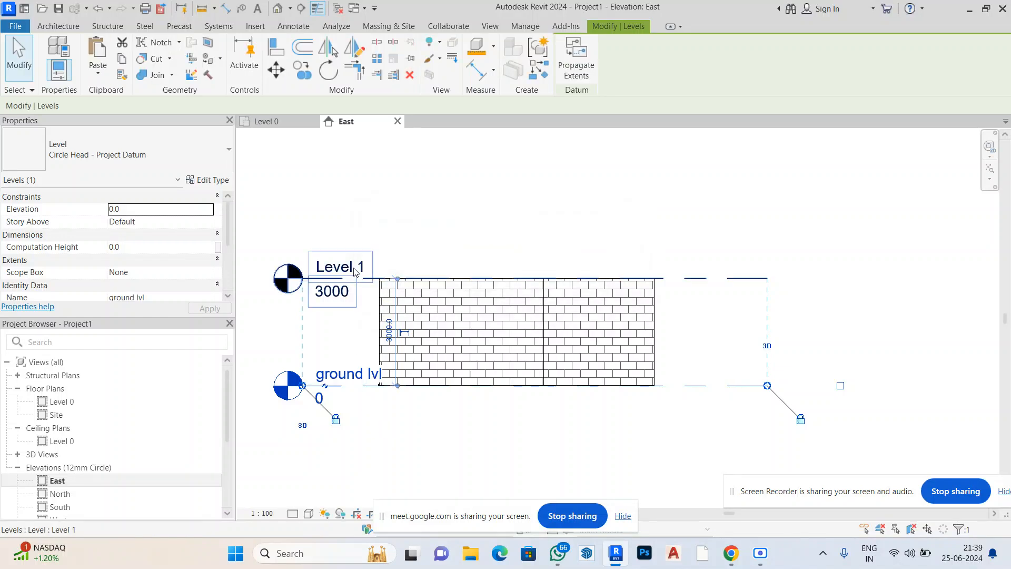
click(355, 267)
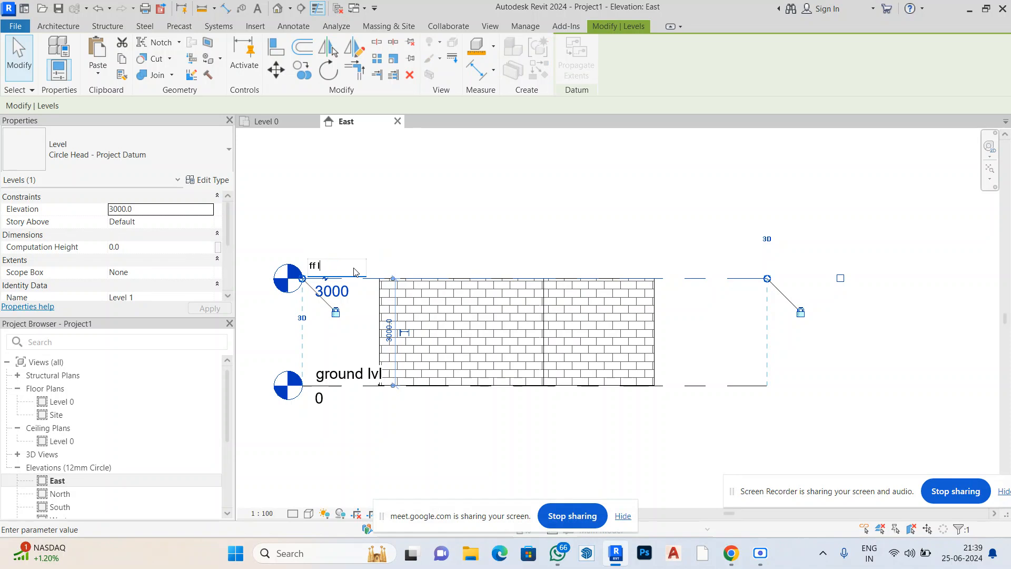
key(Return)
Extend the ff lvl and ground lvl lines further so their heads clear the building
scroll(507, 308, down, 2)
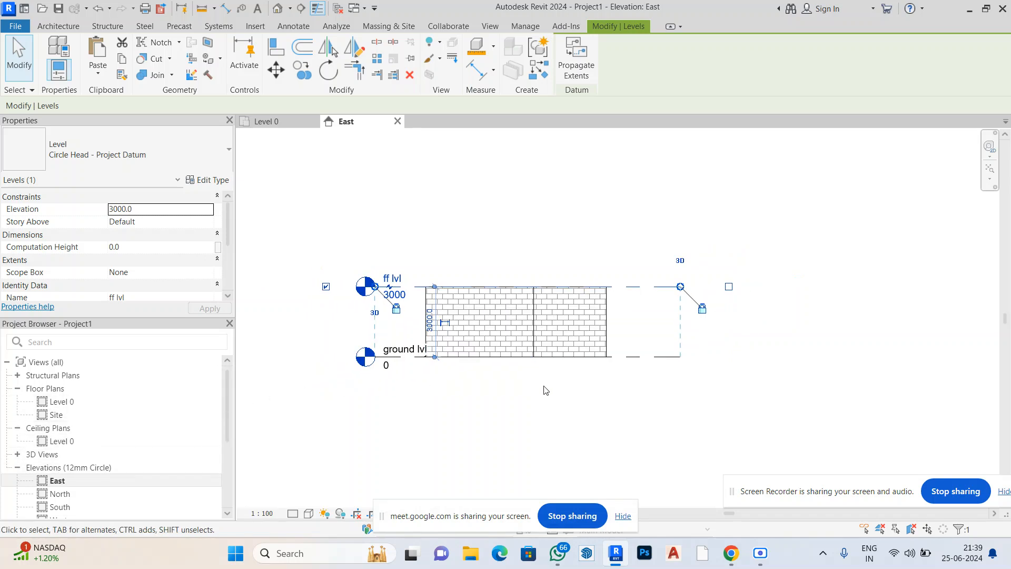
drag(374, 287, 336, 286)
click(456, 414)
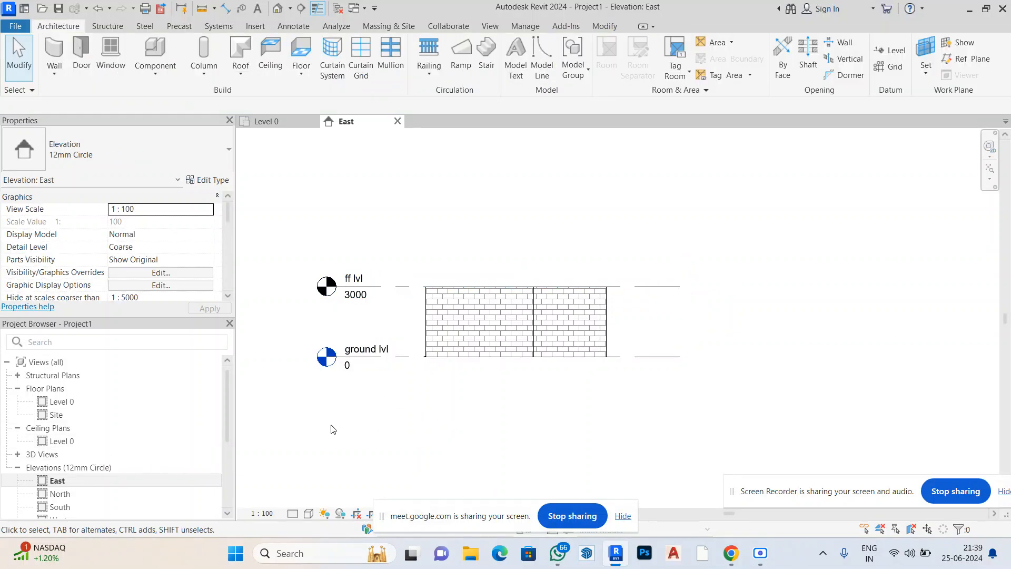
Open the Level 0 reflected ceiling plan and check the Ceiling tool's base level and height offset settings
click(60, 432)
double_click(69, 442)
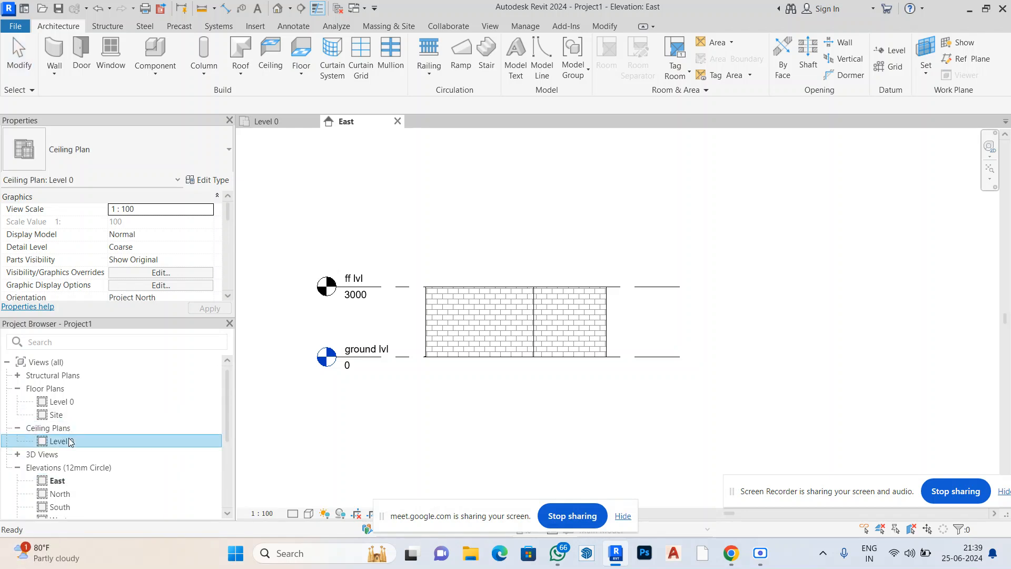
scroll(627, 258, up, 2)
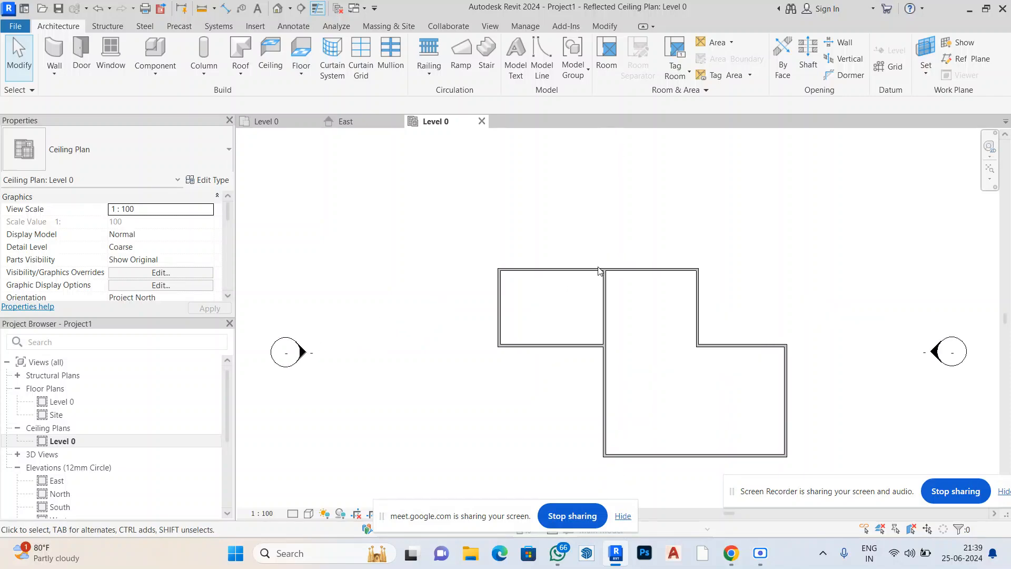
click(270, 52)
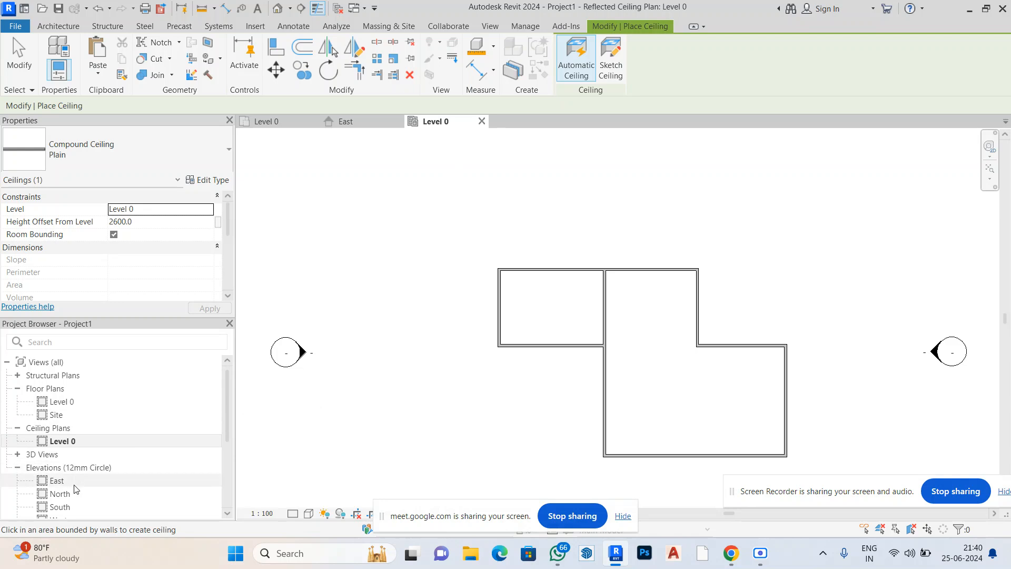
Open the West elevation and examine the ceiling's position between the walls relative to ff lvl and ground lvl
scroll(73, 488, down, 3)
double_click(66, 455)
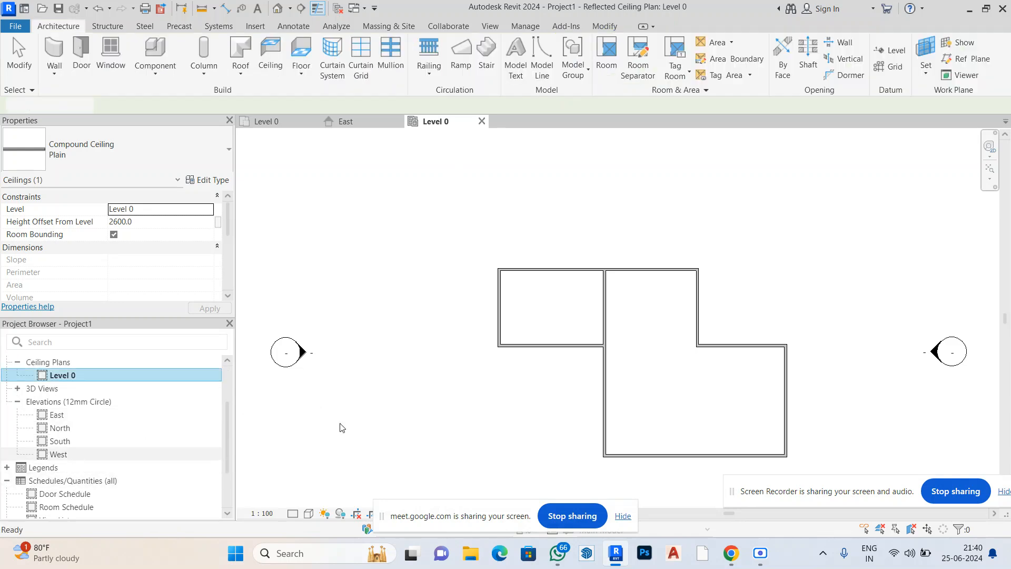
scroll(513, 375, down, 2)
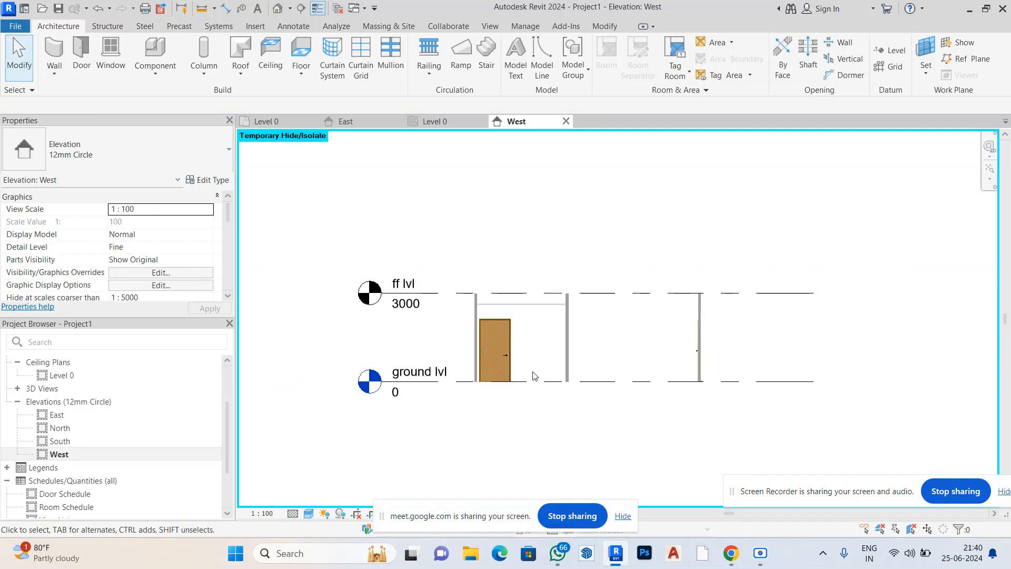
scroll(509, 304, up, 2)
scroll(509, 305, up, 2)
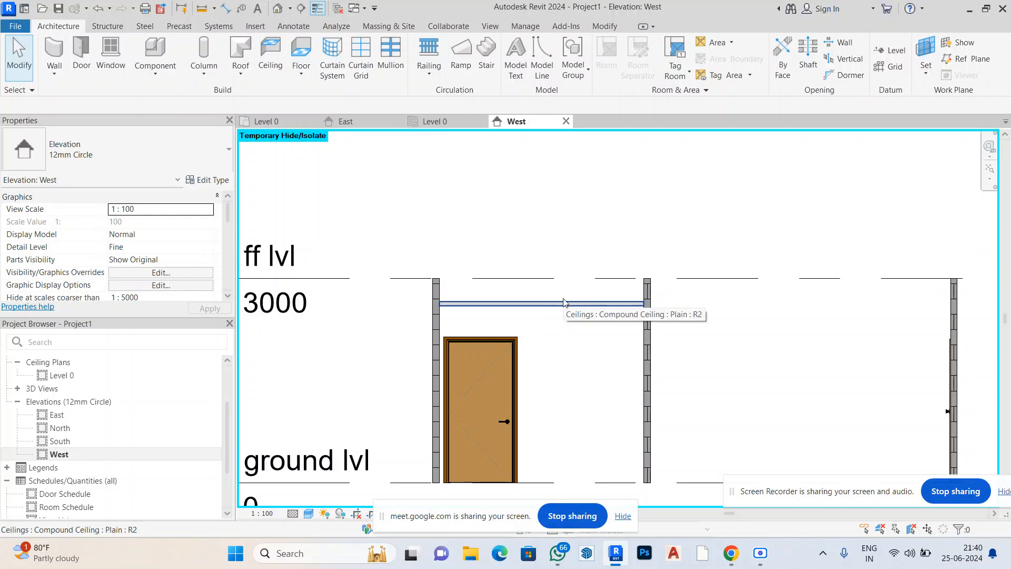
scroll(584, 274, down, 3)
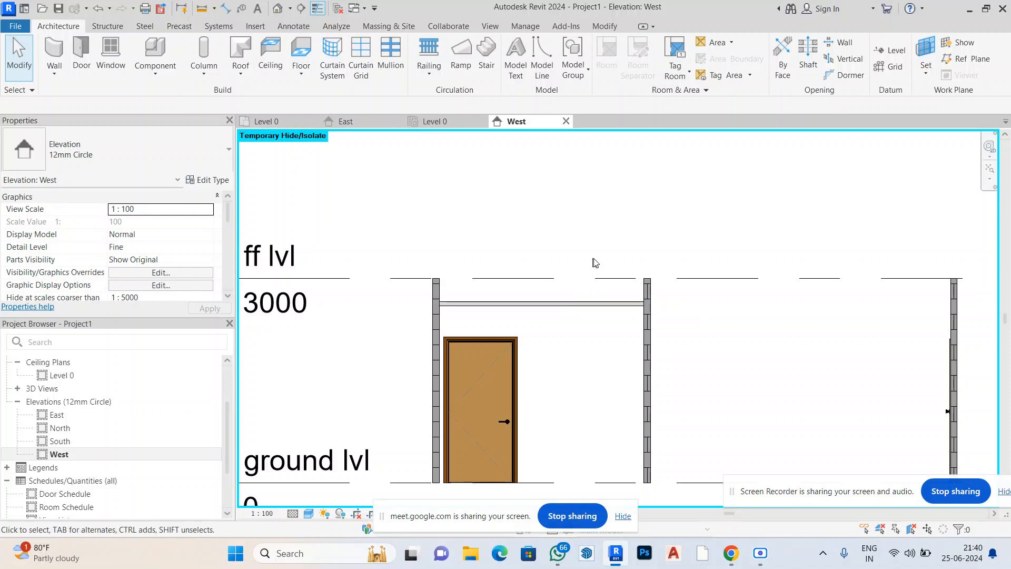
scroll(393, 370, down, 1)
scroll(285, 439, up, 3)
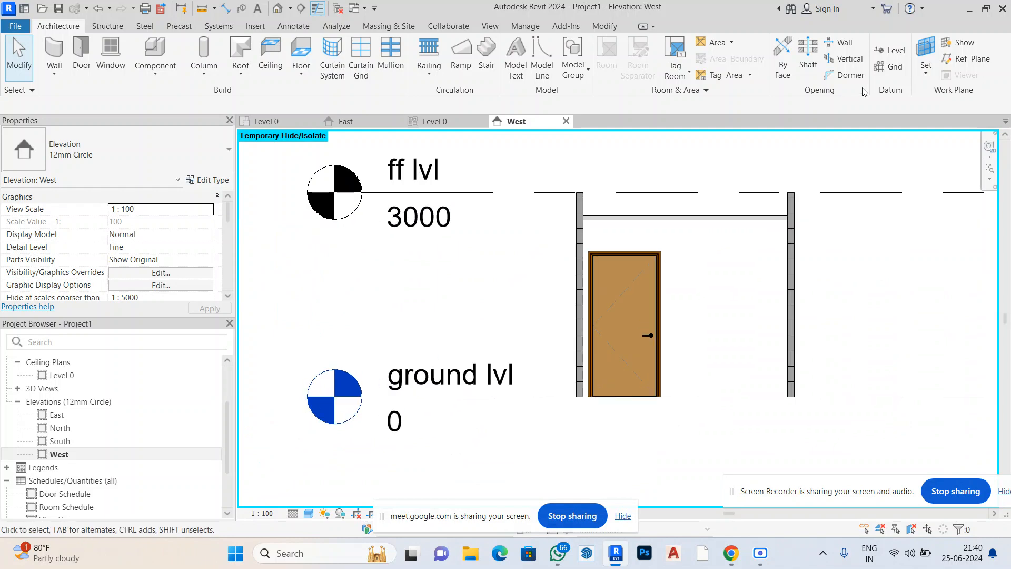
Place a new level 2700 above ground lvl by picking its line with the Level tool's Pick Lines option
click(893, 54)
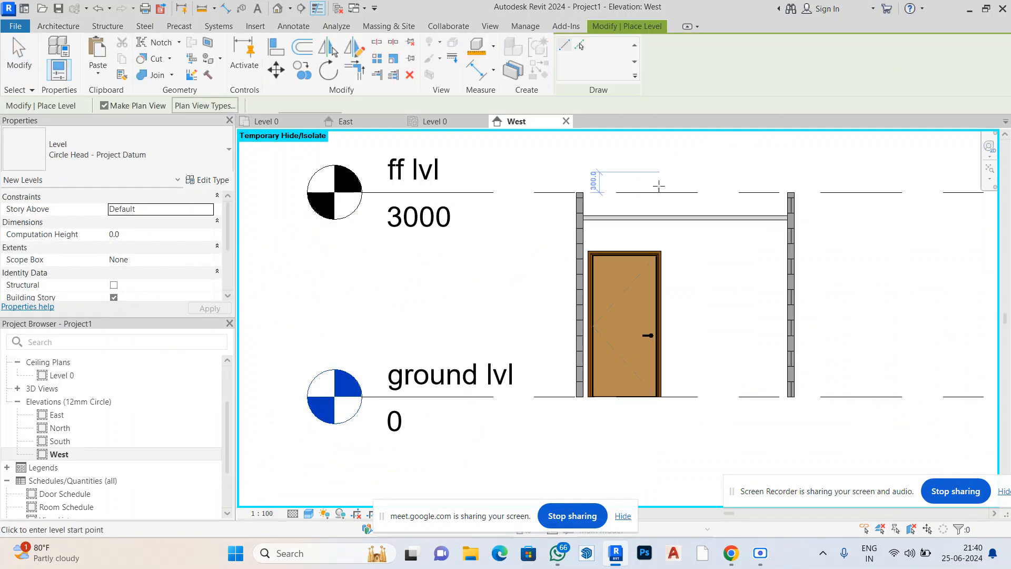
click(541, 396)
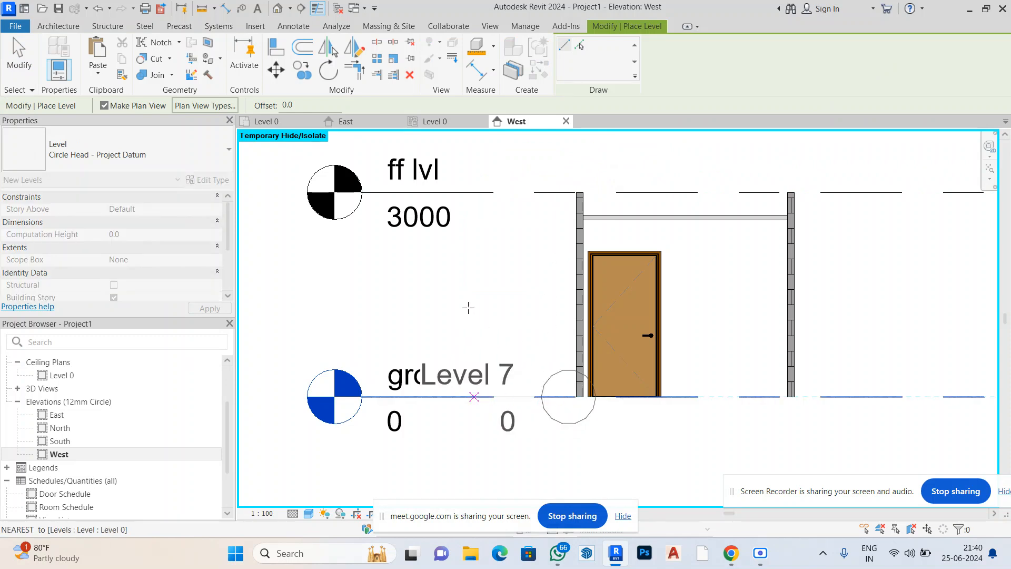
key(Escape)
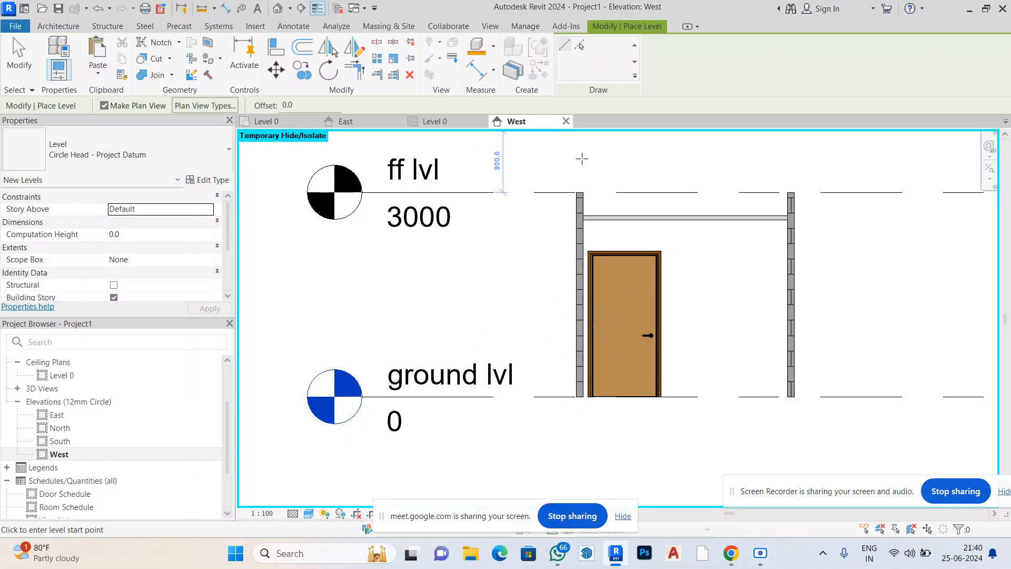
click(572, 217)
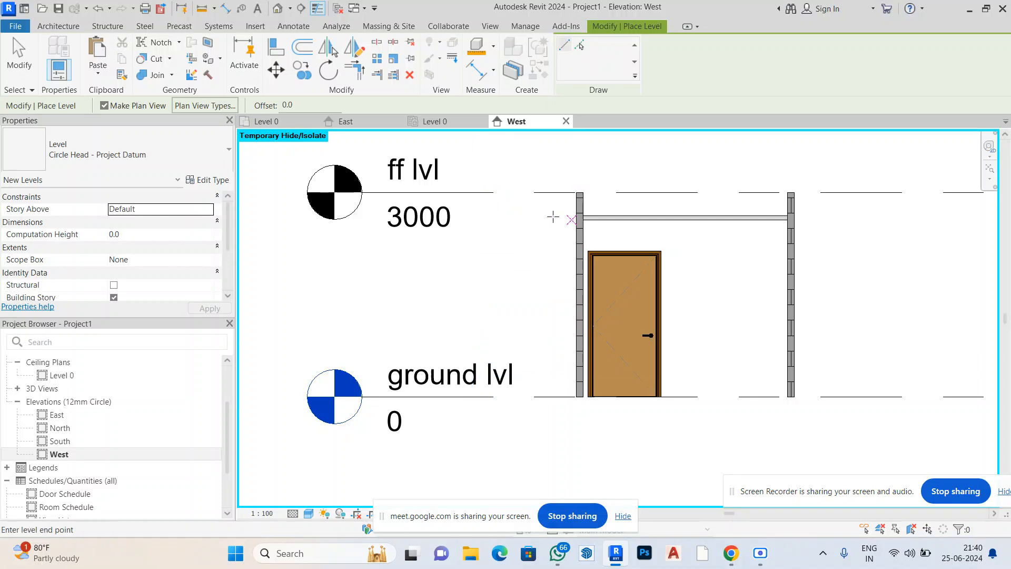
key(Escape)
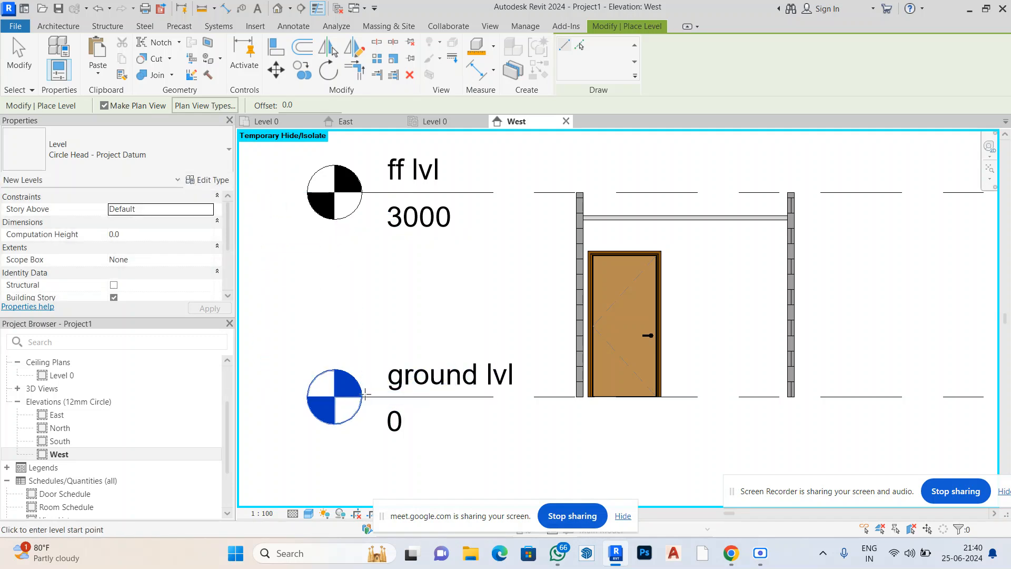
click(579, 46)
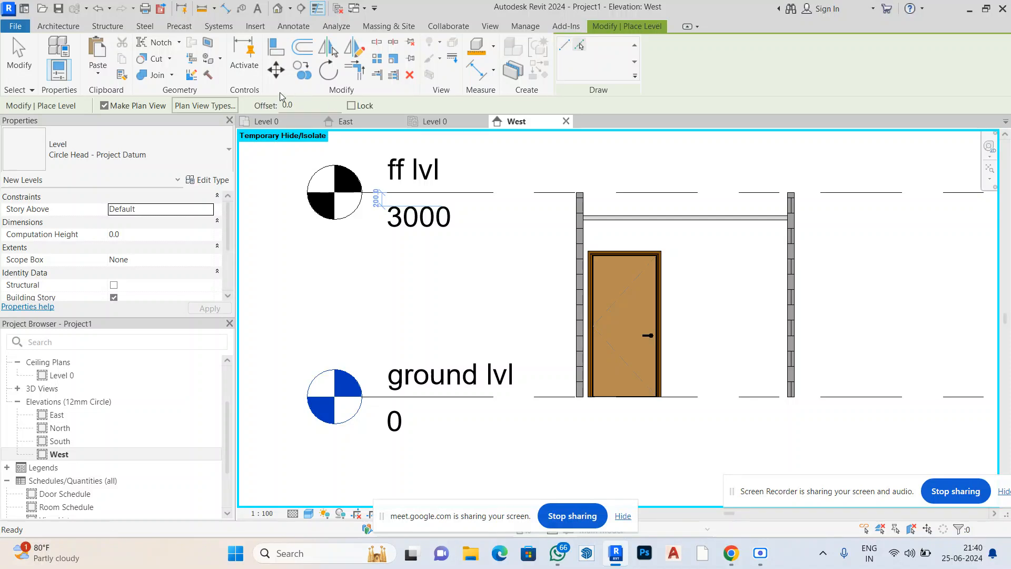
text(2700)
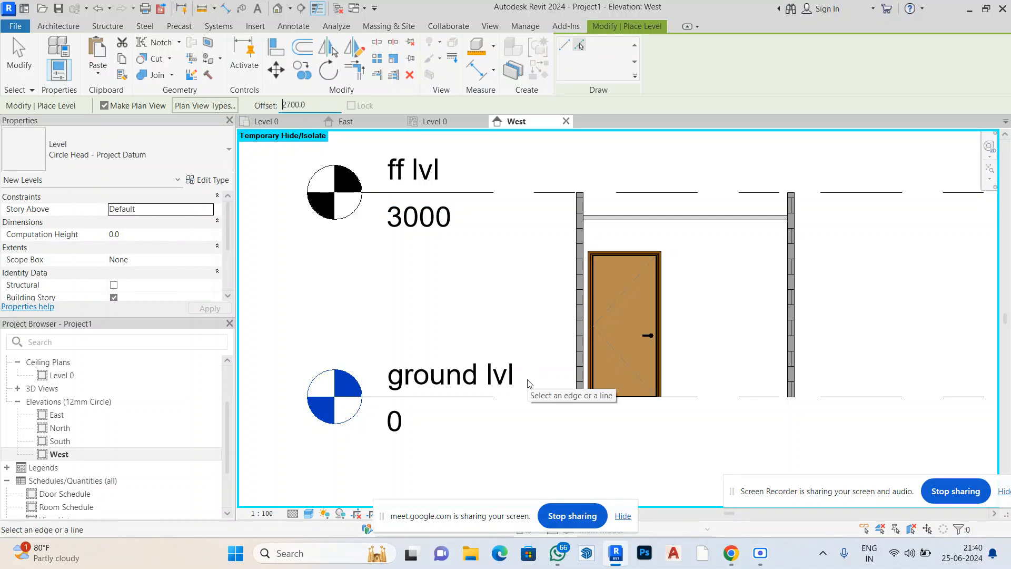
click(539, 399)
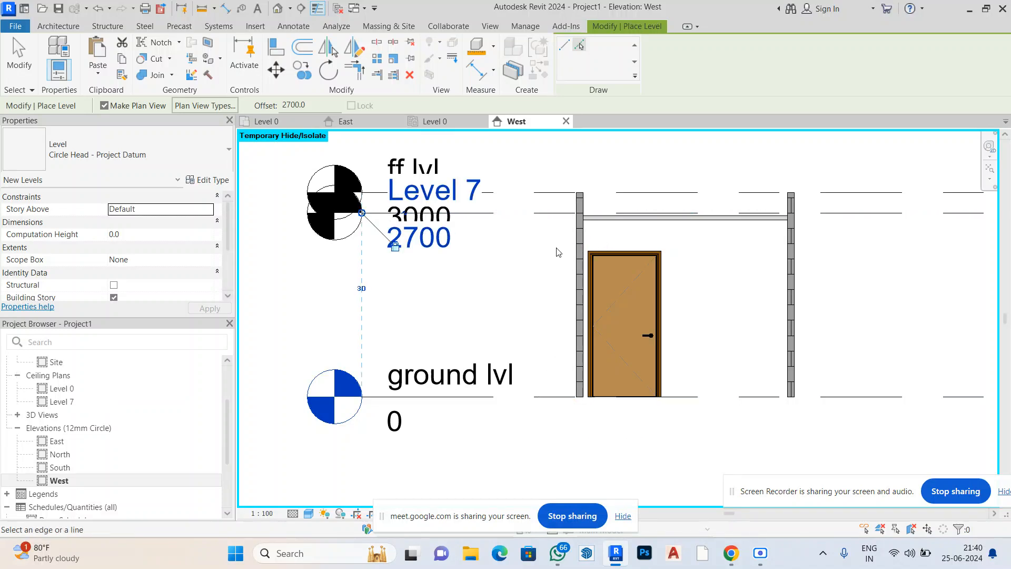
Rename the new level at 2700 as ceiling and rename its corresponding views to match
double_click(479, 182)
click(437, 250)
key(Escape)
key(Escape)
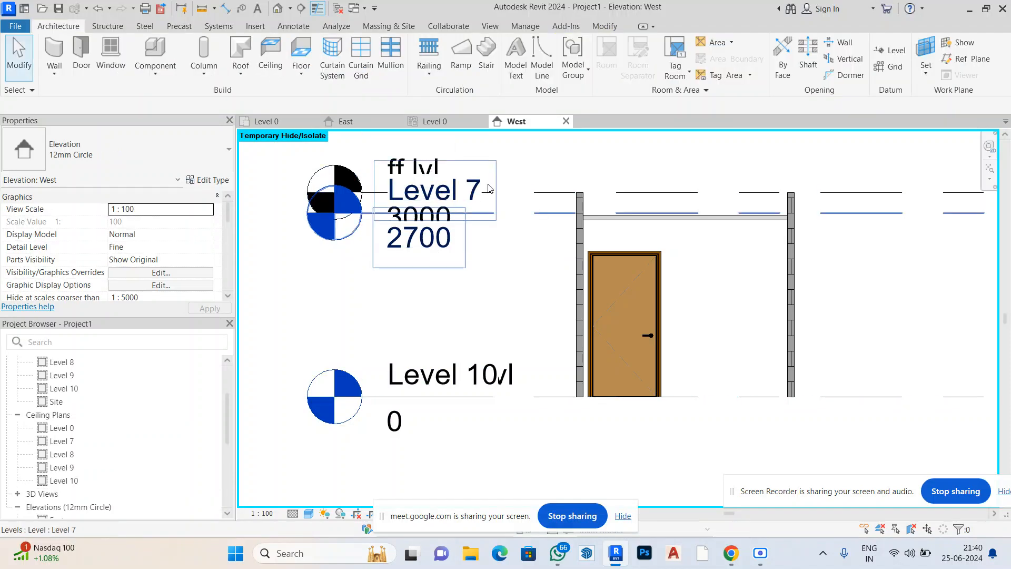
double_click(487, 188)
key(BackSpace)
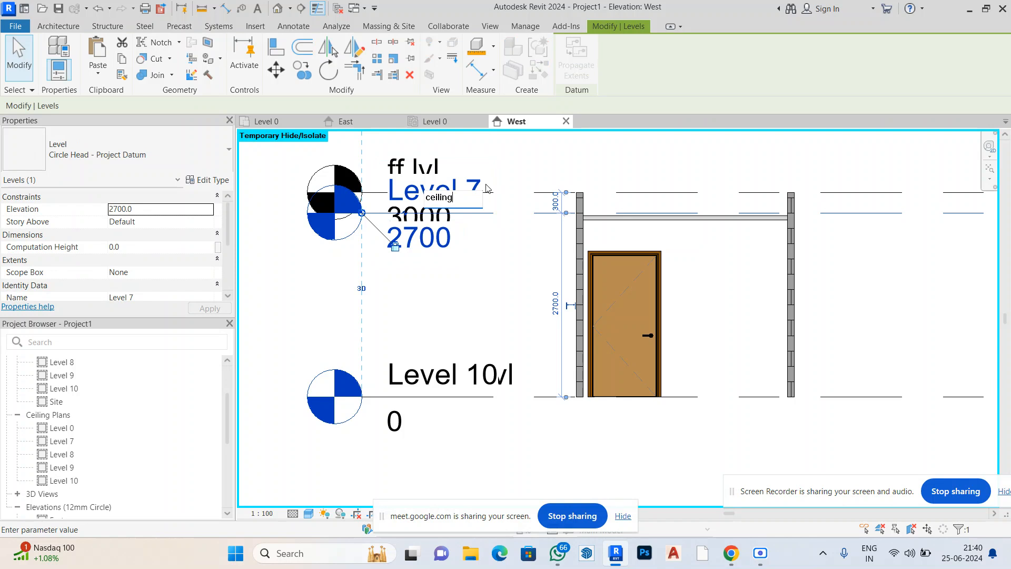
click(485, 264)
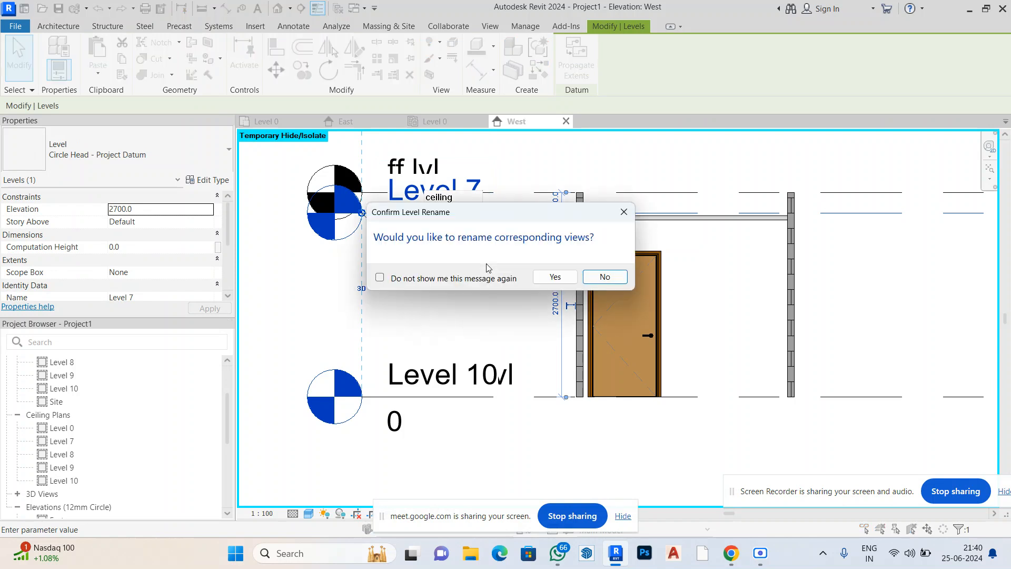
click(553, 277)
Raise the ceiling between the walls to a height offset of 2640 from Level 0
click(606, 218)
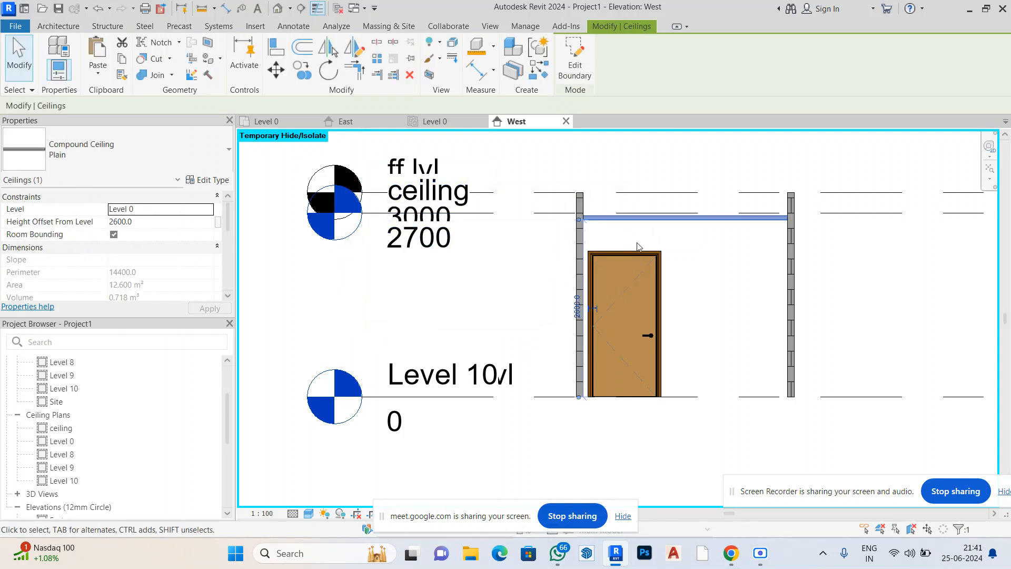
click(525, 266)
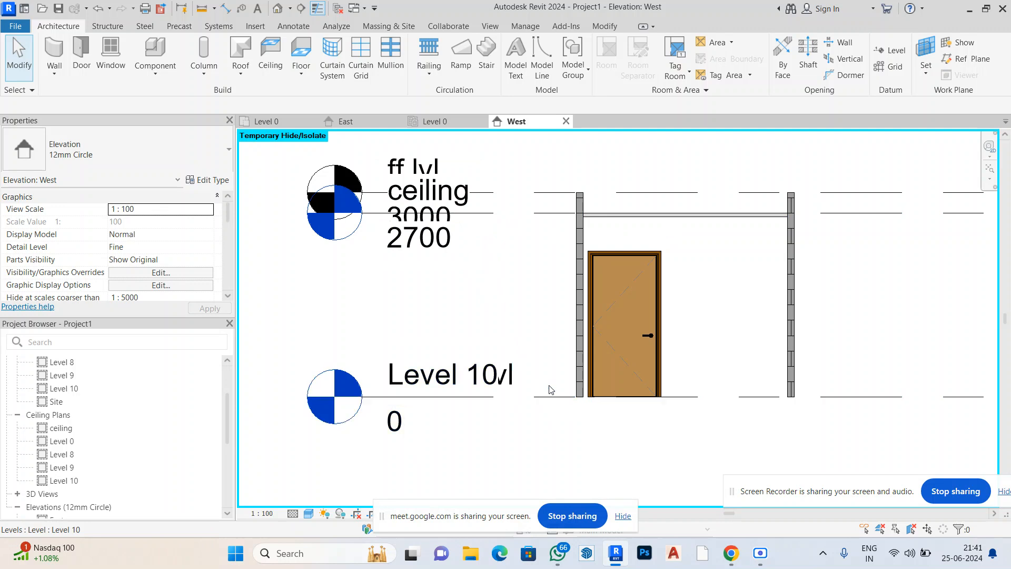
Place another level 2600 above the ground level line using Pick Lines with an offset
click(889, 51)
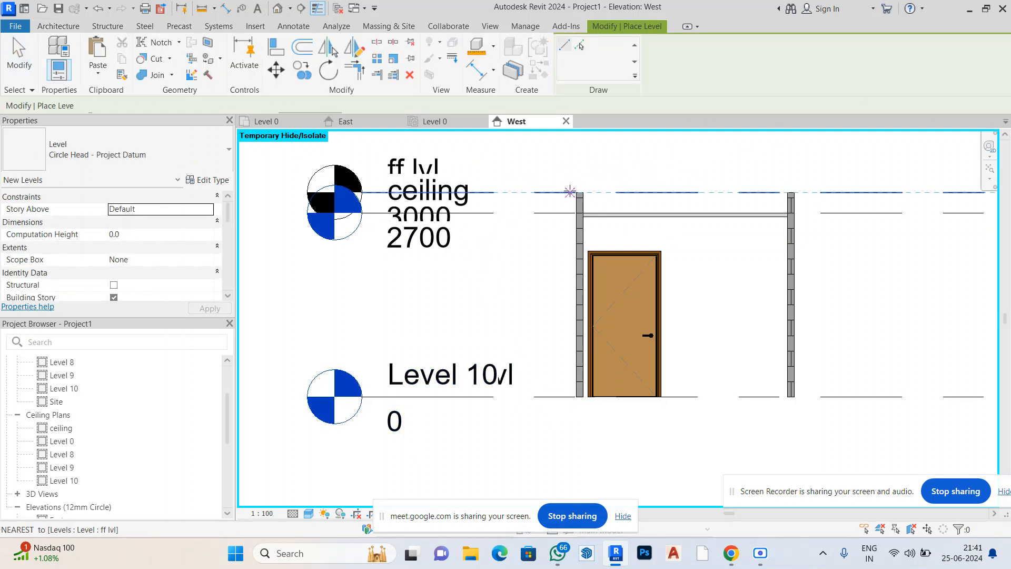
click(581, 47)
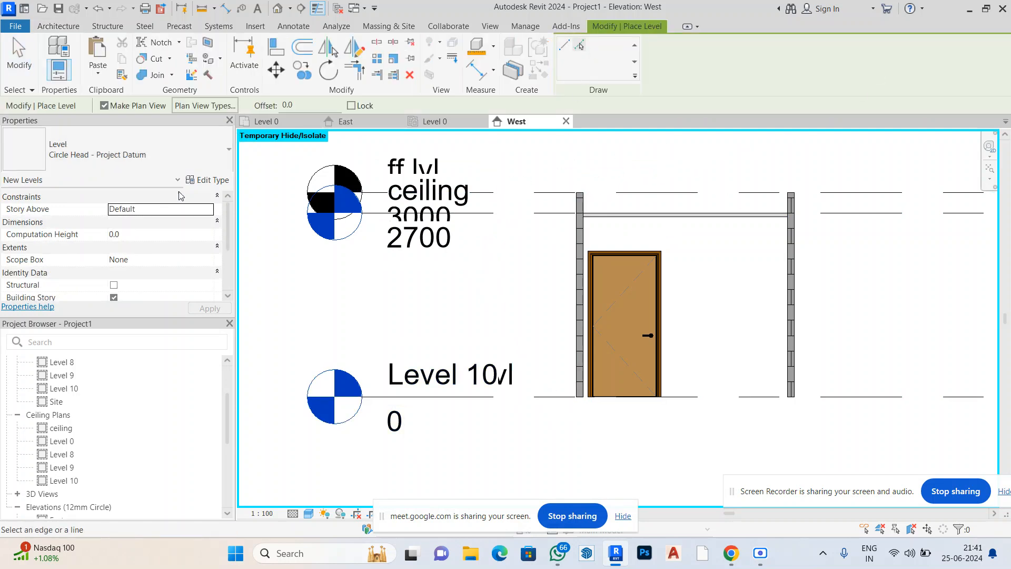
double_click(279, 106)
key(BackSpace)
text(2650)
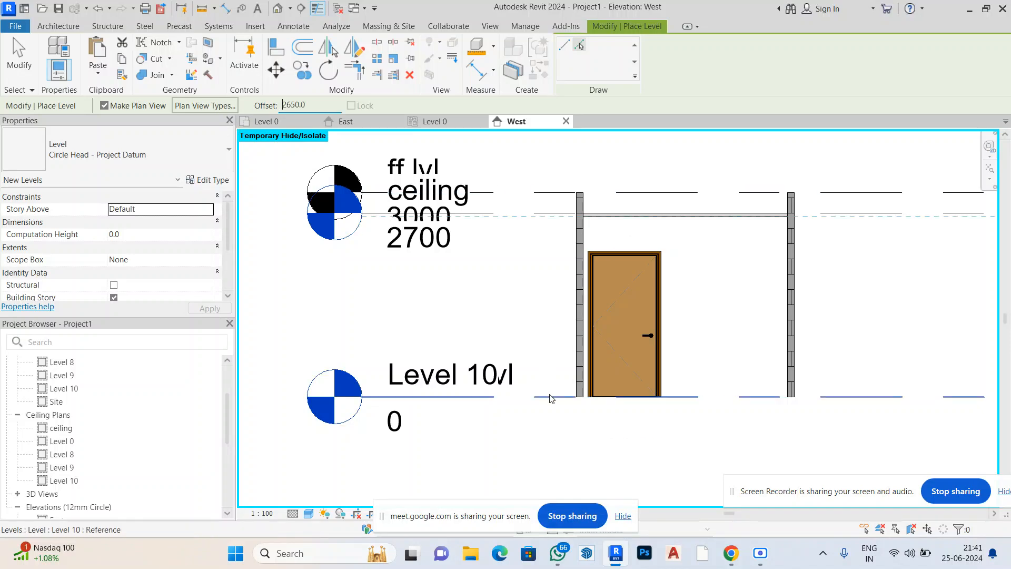
drag(330, 104, 267, 98)
key(BackSpace)
text(2600)
click(550, 397)
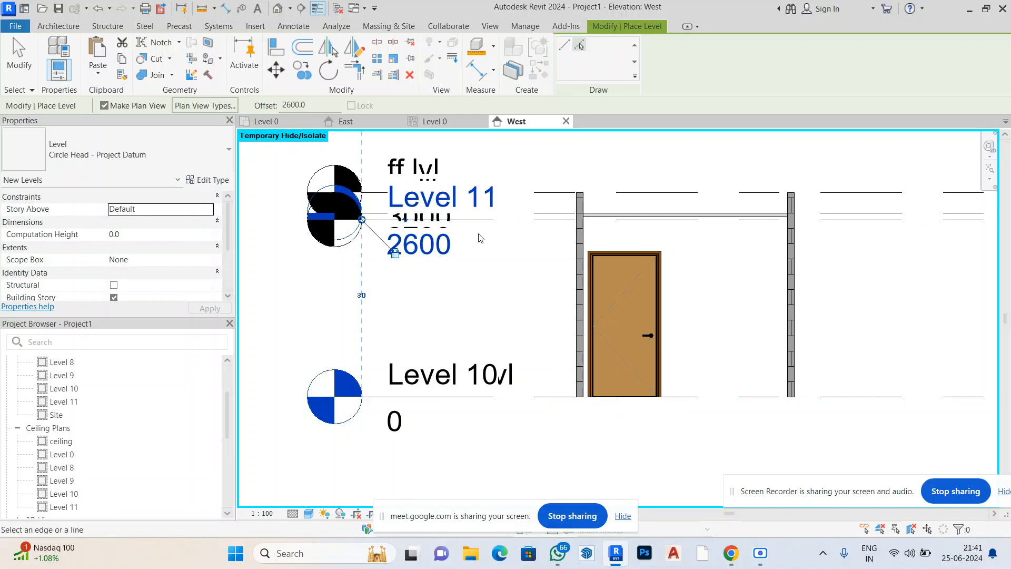
Rename the new level at 2600 as false ceiling and rename its corresponding views to match
click(452, 202)
key(BackSpace)
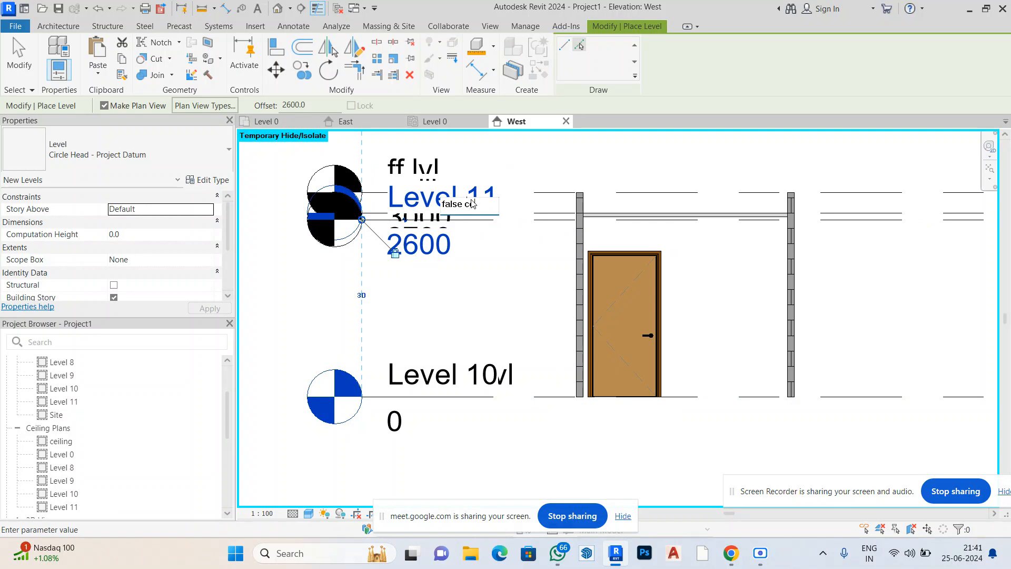
text(false ceiling)
click(502, 272)
click(562, 283)
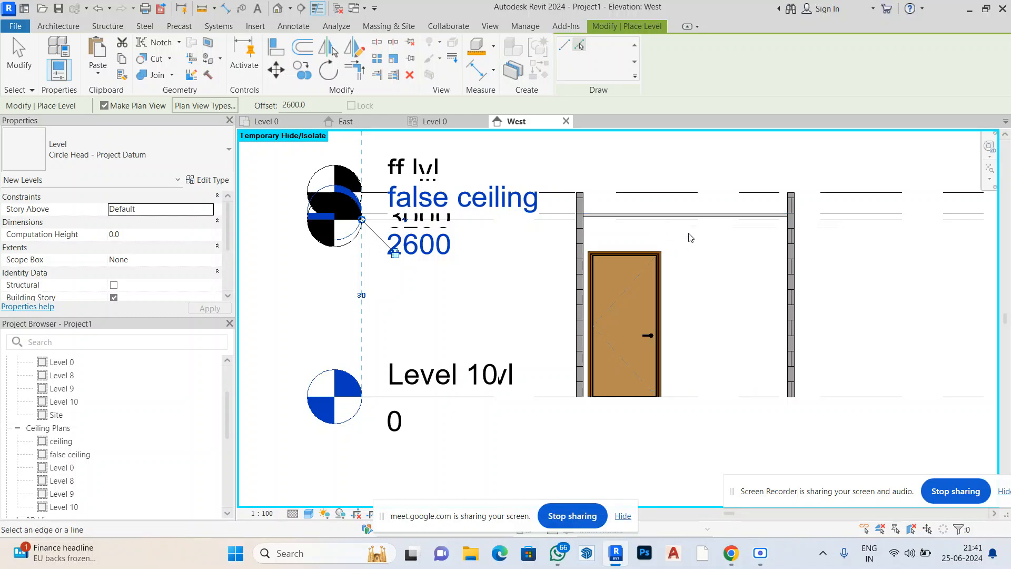
Open the false ceiling floor plan and the Level 0 floor plan to compare them
scroll(575, 242, up, 2)
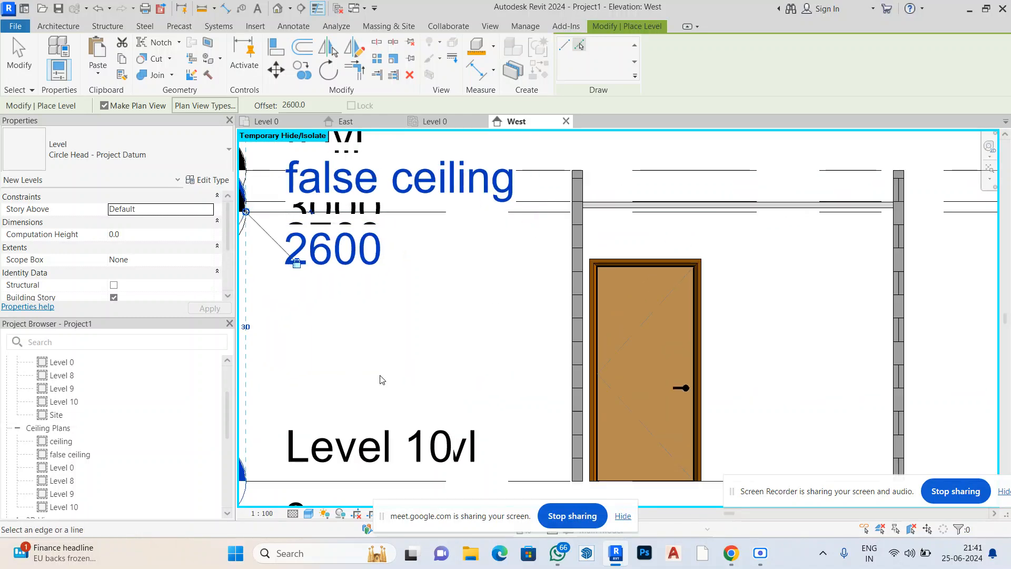
scroll(62, 463, up, 2)
double_click(94, 416)
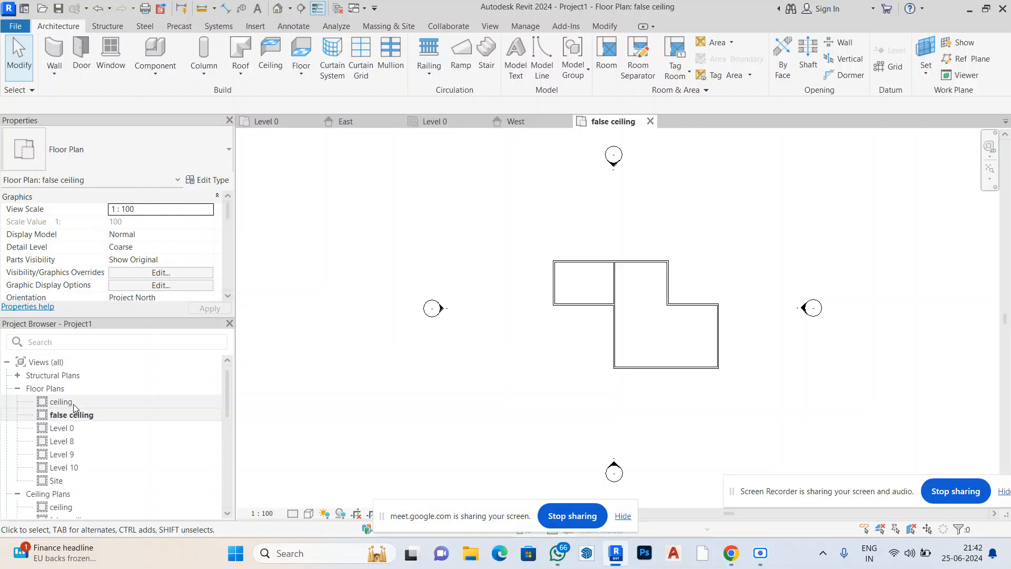
double_click(72, 431)
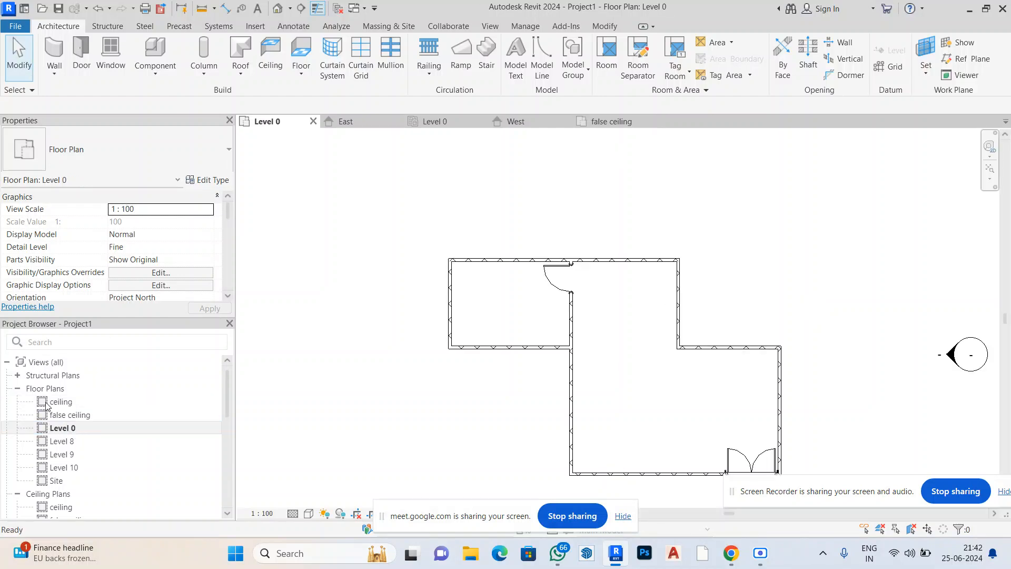
Open the Level 0 reflected ceiling plan and check the Ceiling tool's base level and height offset settings
scroll(69, 421, down, 3)
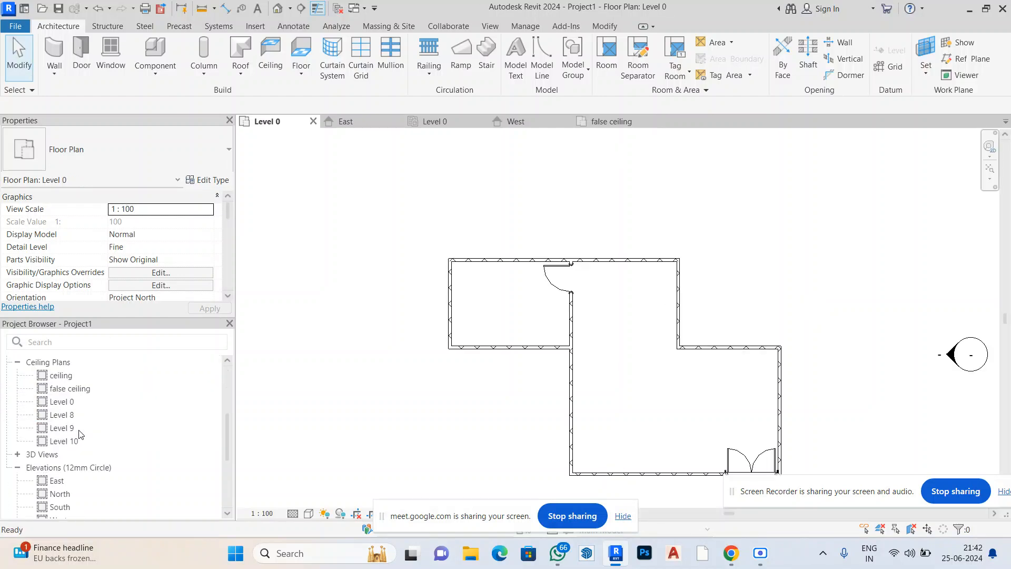
double_click(61, 402)
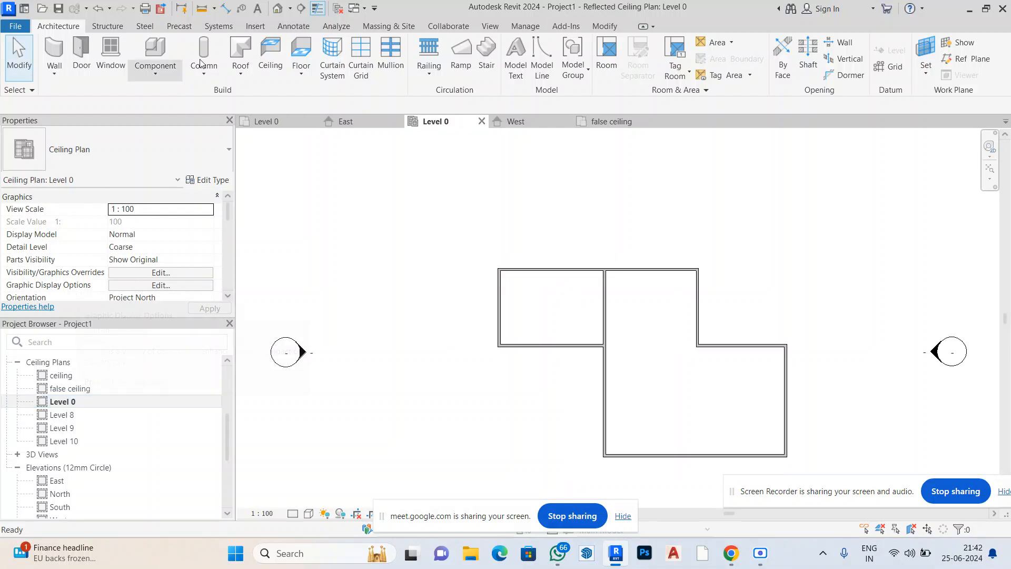
click(266, 65)
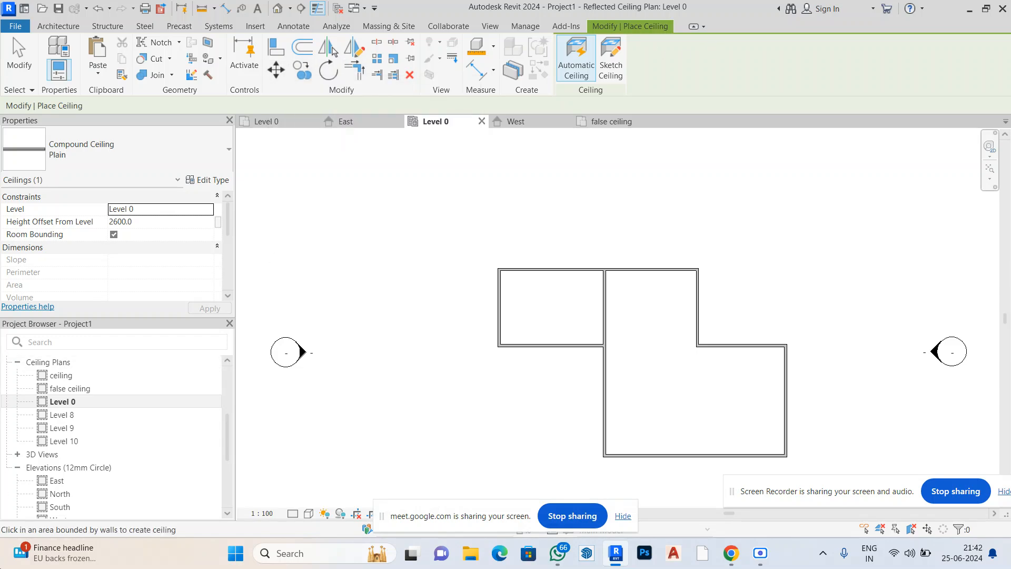
Select the existing ceiling in the 3D view seen from the back and check the aligned paste options
click(280, 11)
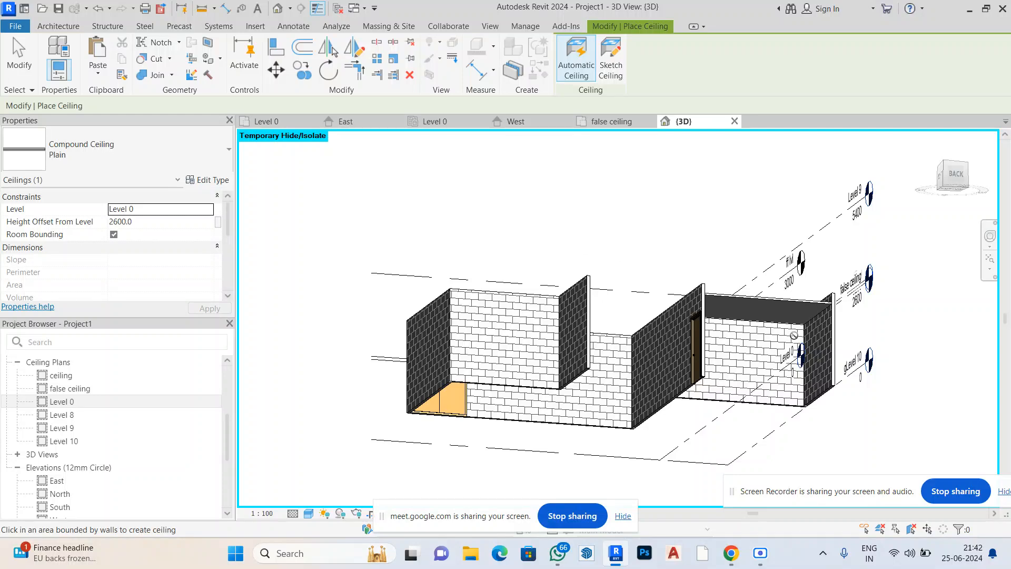
click(954, 176)
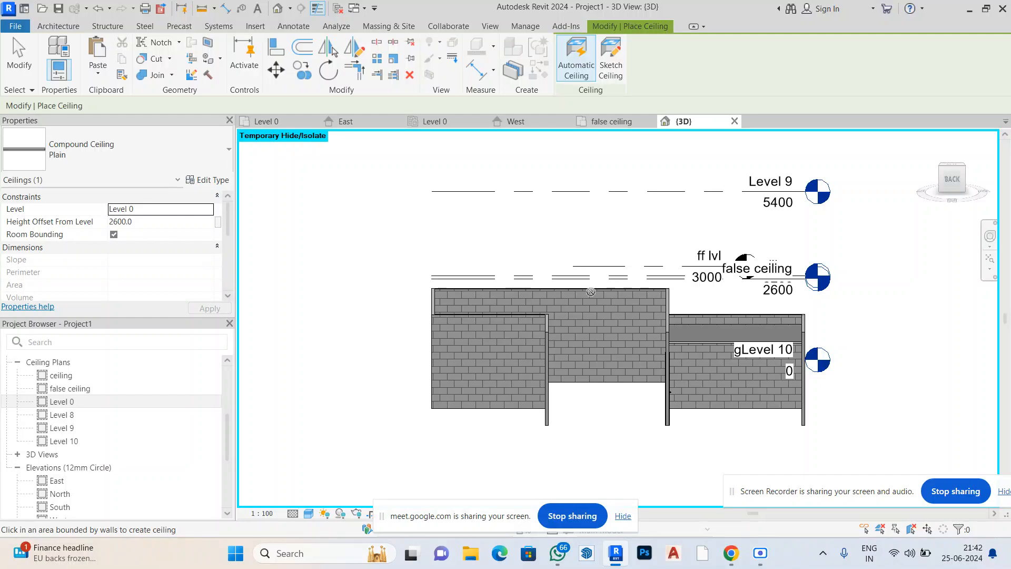
right_click(532, 259)
click(559, 267)
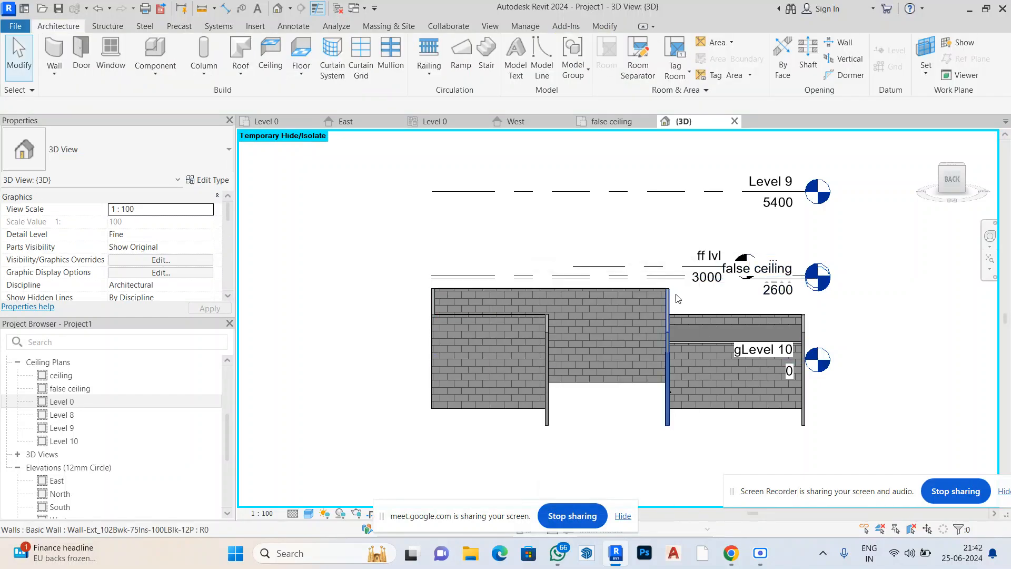
click(706, 341)
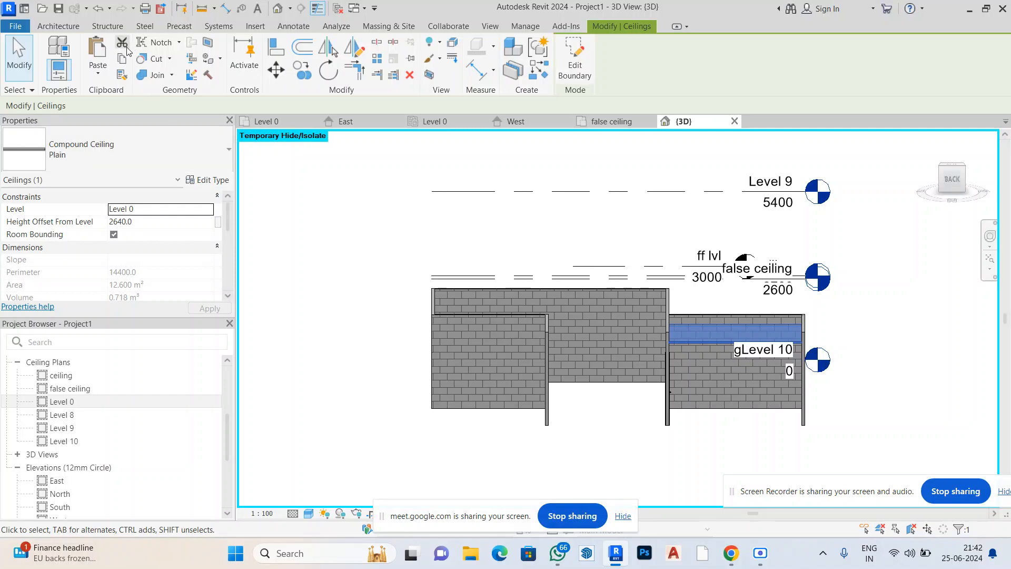
click(102, 70)
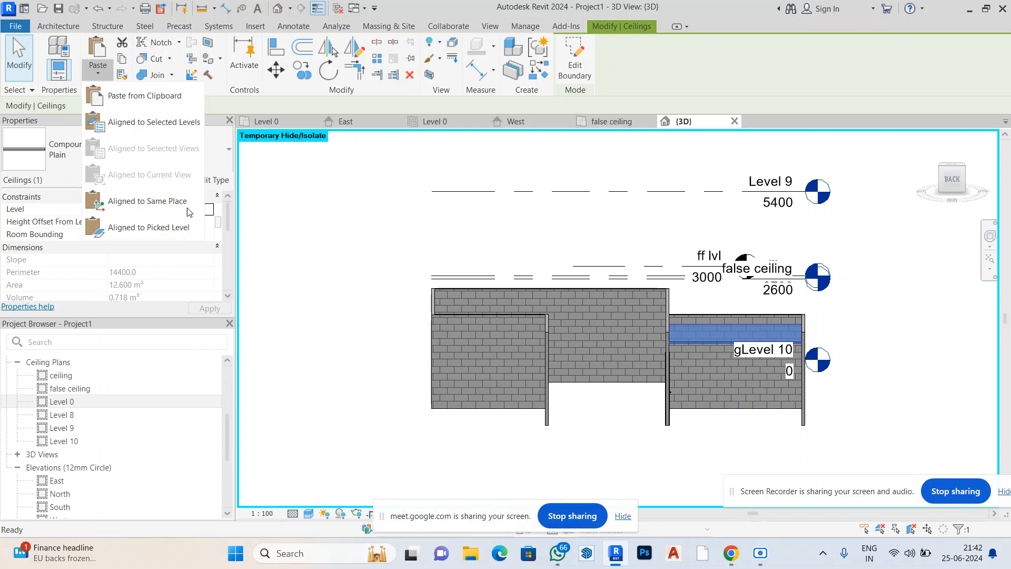
click(306, 242)
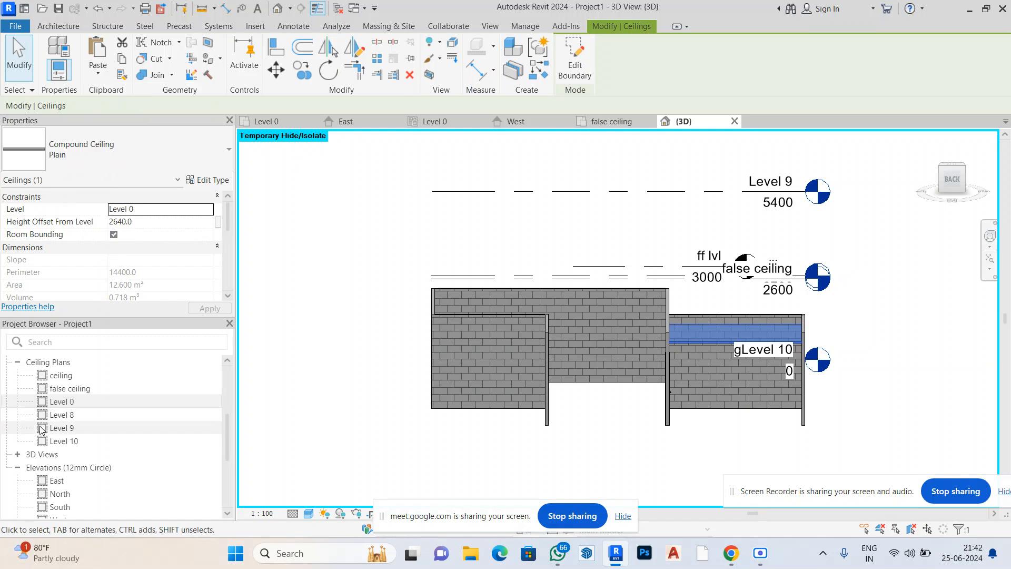
Open the false ceiling reflected ceiling plan and the false ceiling floor plan to examine the selected ceiling
click(71, 401)
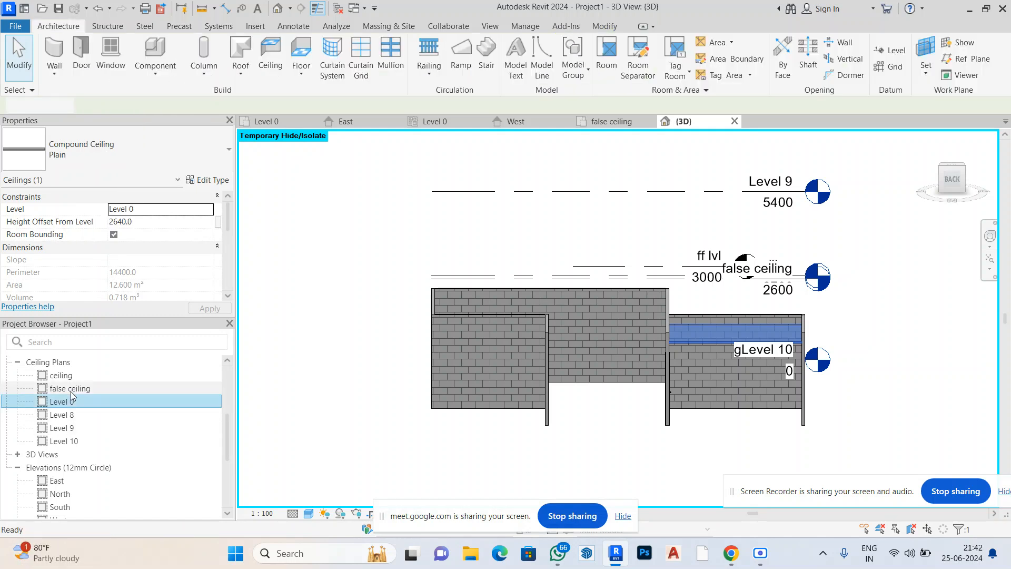
double_click(71, 390)
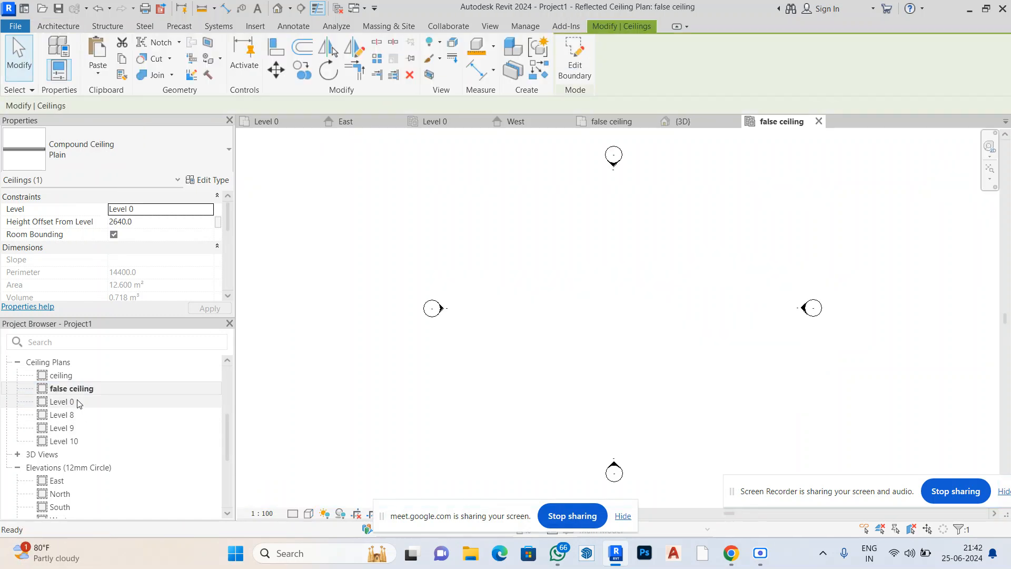
scroll(76, 405, up, 4)
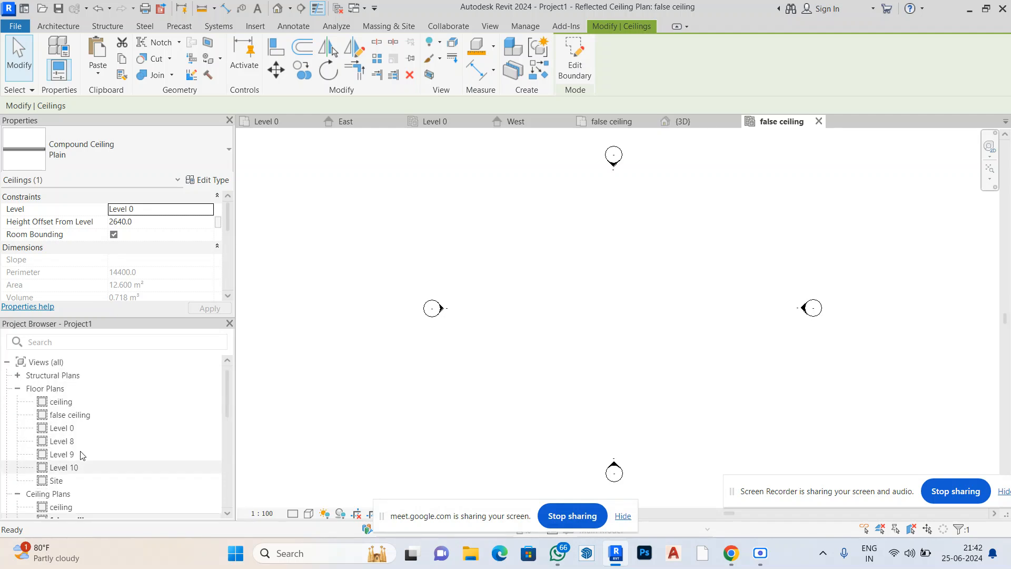
double_click(77, 416)
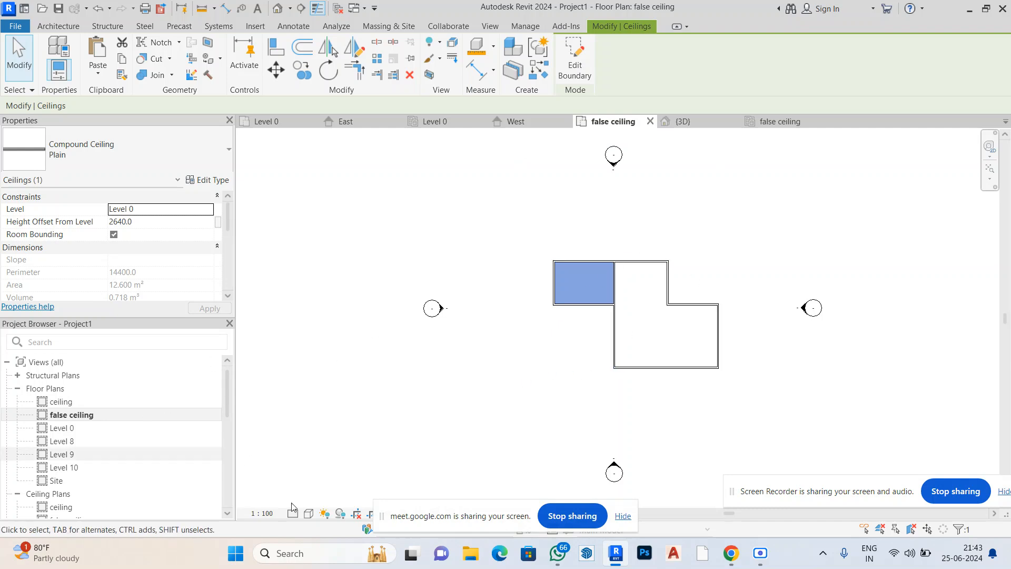
In the West elevation, copy the selected ceiling straight down and nudge the copy up to a height offset of 2580 mm
scroll(69, 469, down, 5)
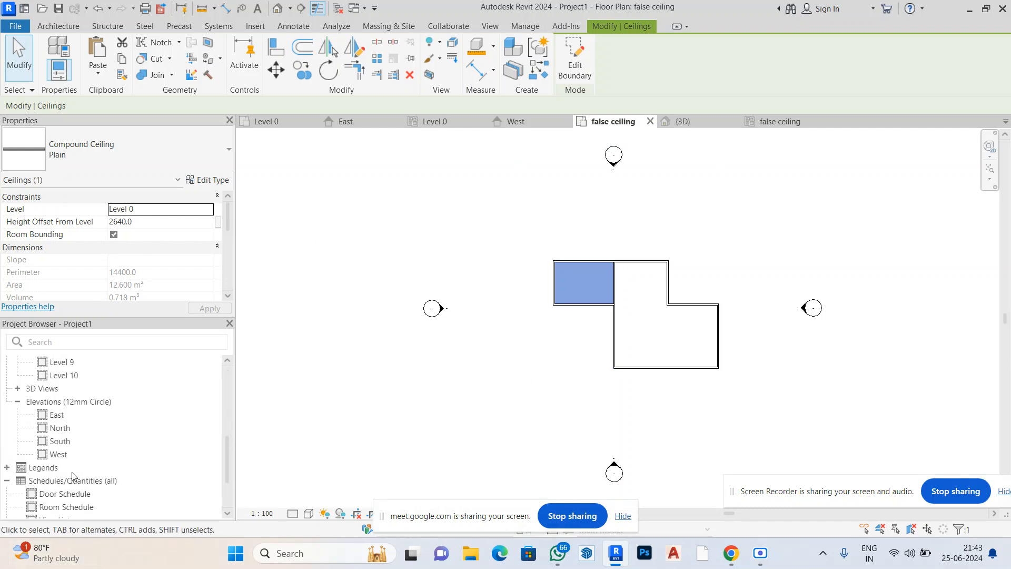
double_click(61, 454)
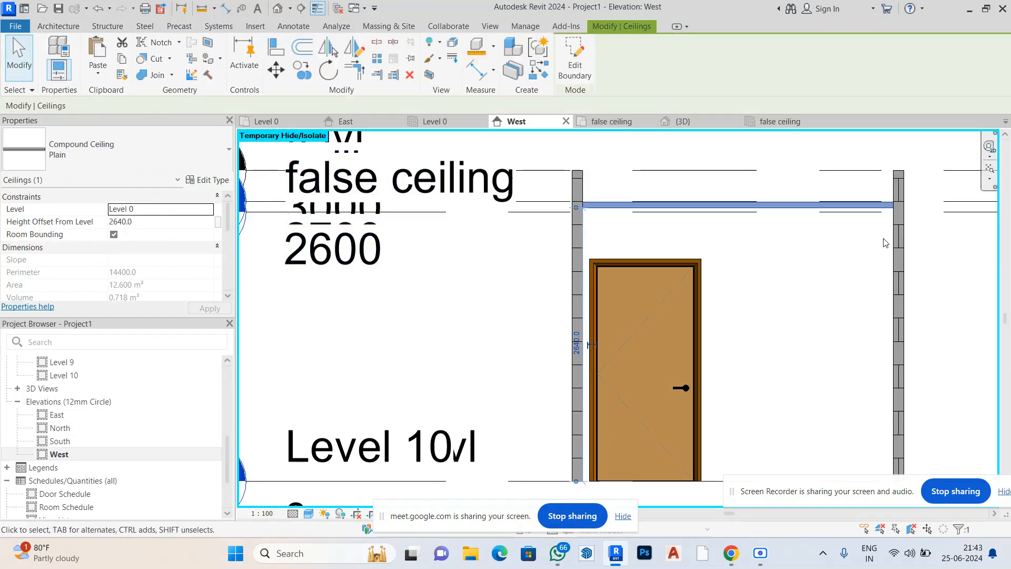
scroll(535, 296, down, 1)
scroll(535, 293, down, 2)
scroll(752, 165, up, 3)
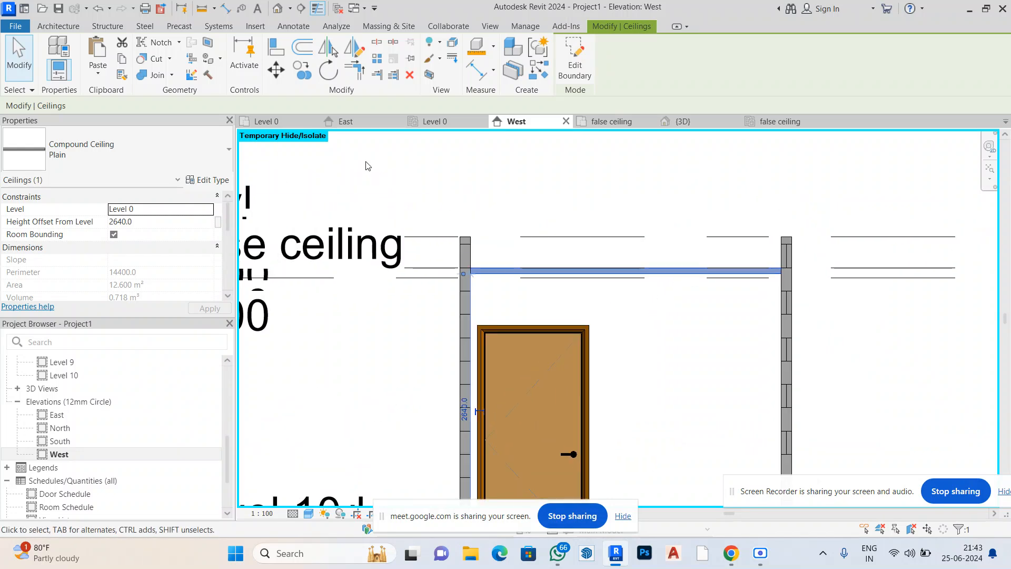
click(310, 77)
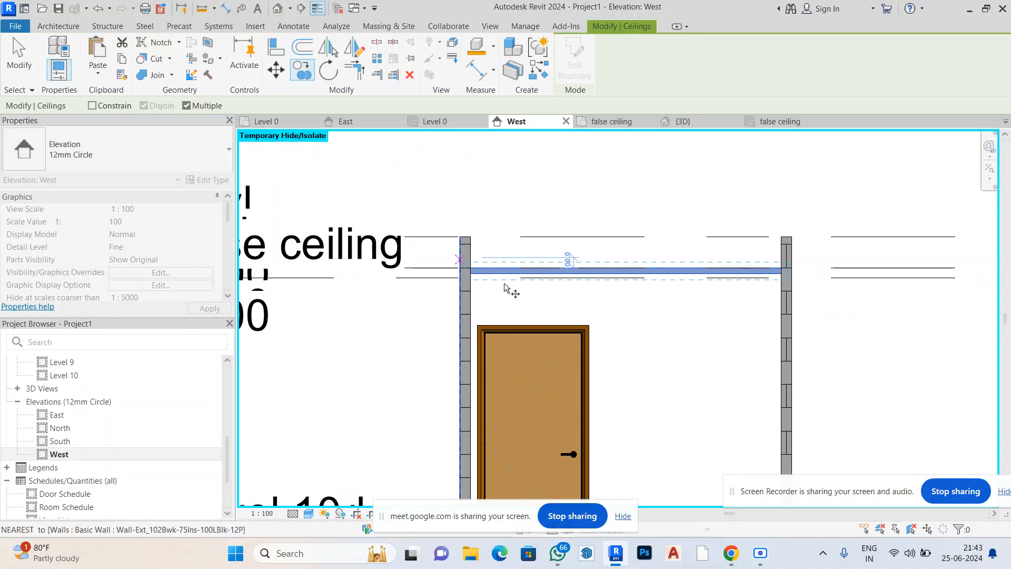
scroll(590, 293, up, 2)
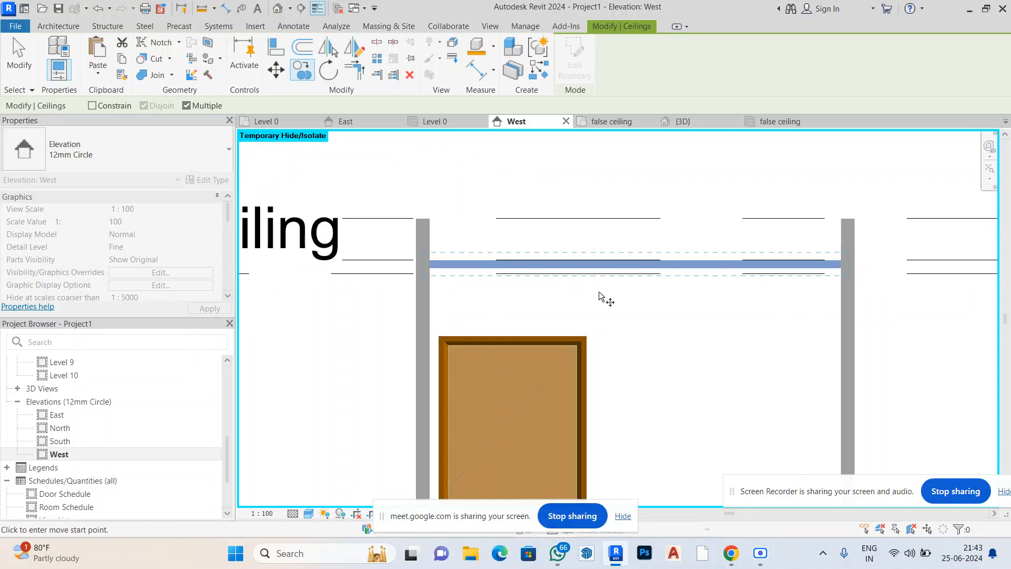
click(618, 268)
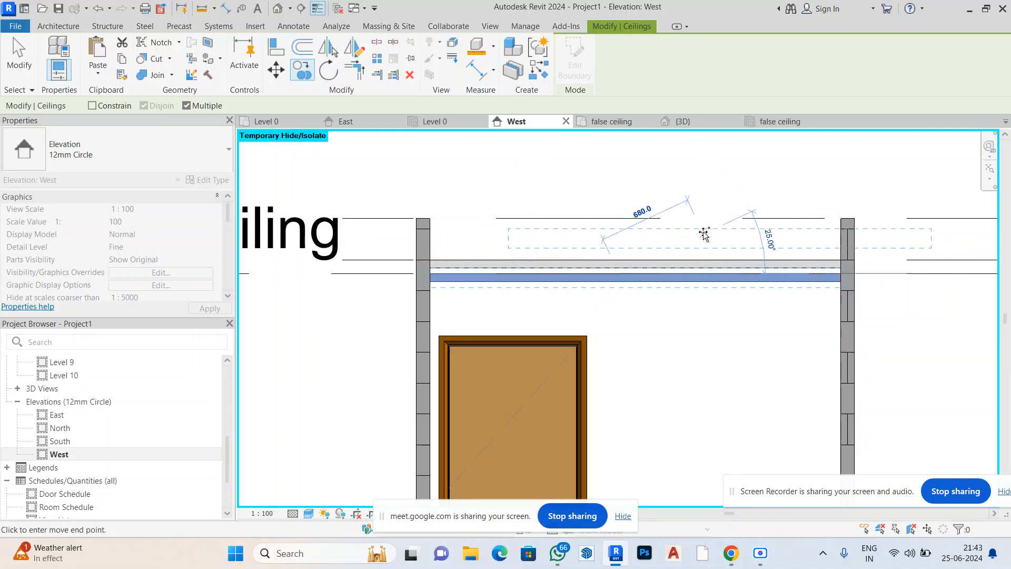
key(Escape)
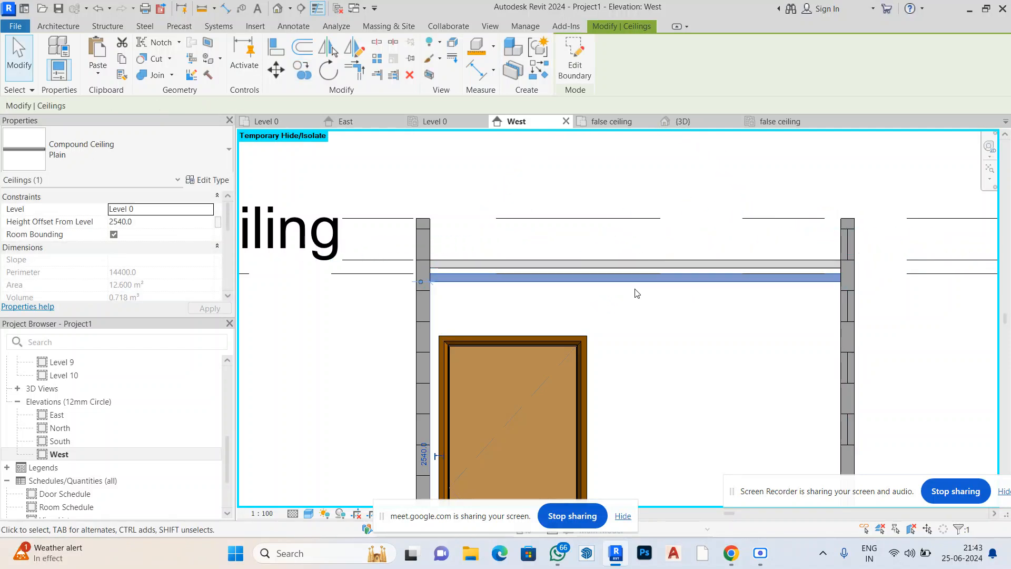
key(Up)
key(Up)
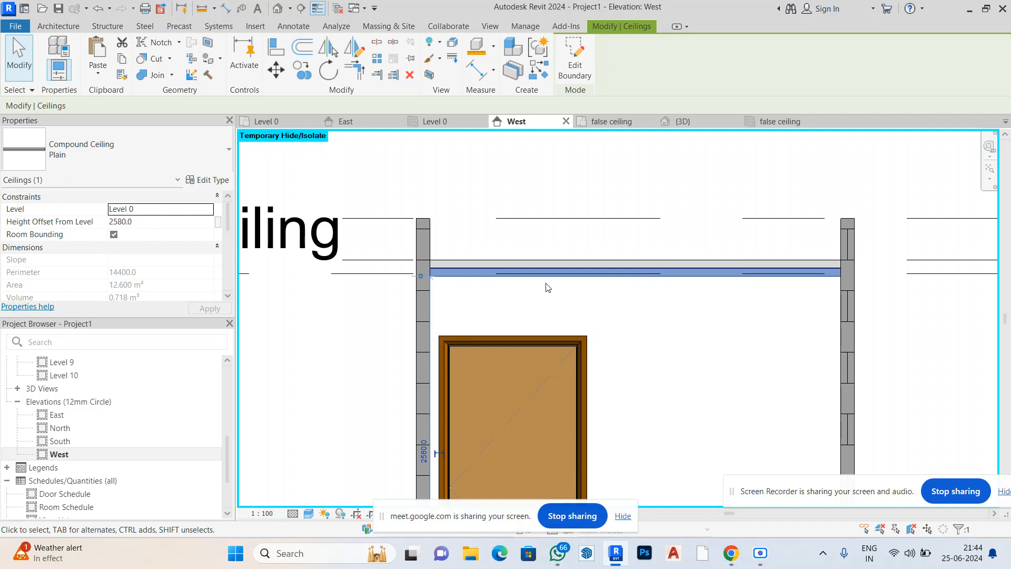
Open the lower ceiling's boundary for editing in the false ceiling floor plan
click(575, 61)
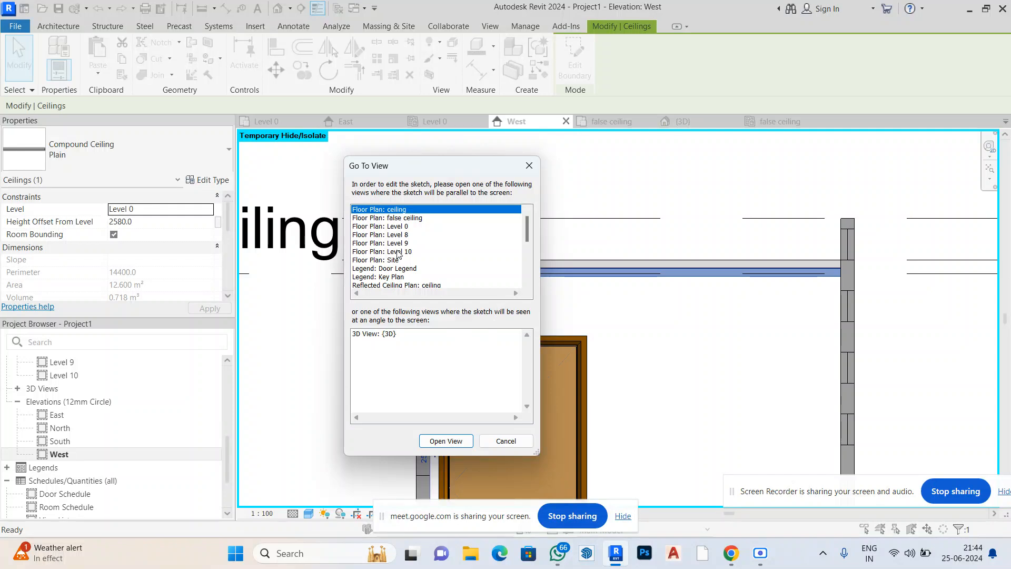
click(400, 218)
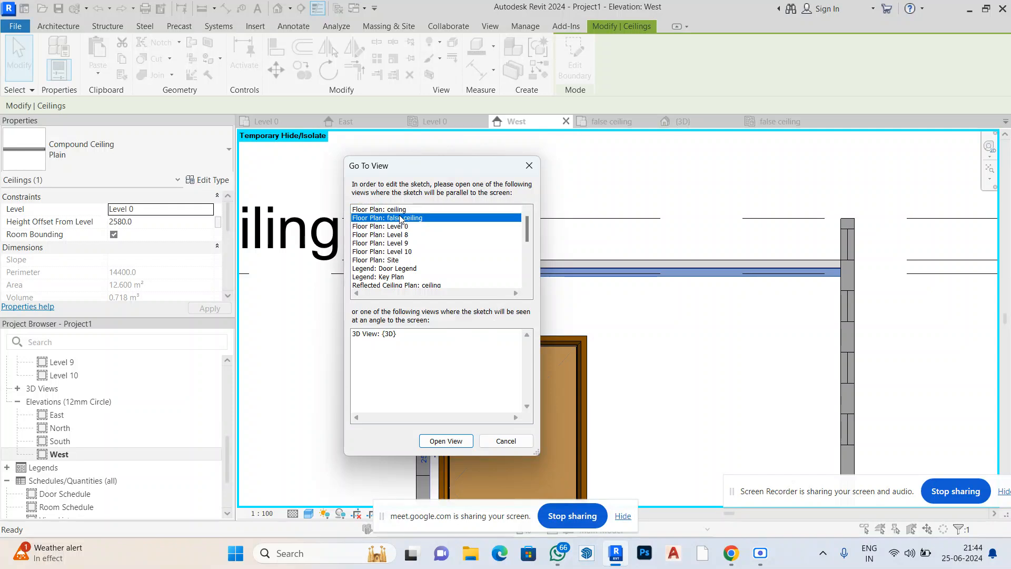
click(447, 442)
scroll(592, 284, up, 5)
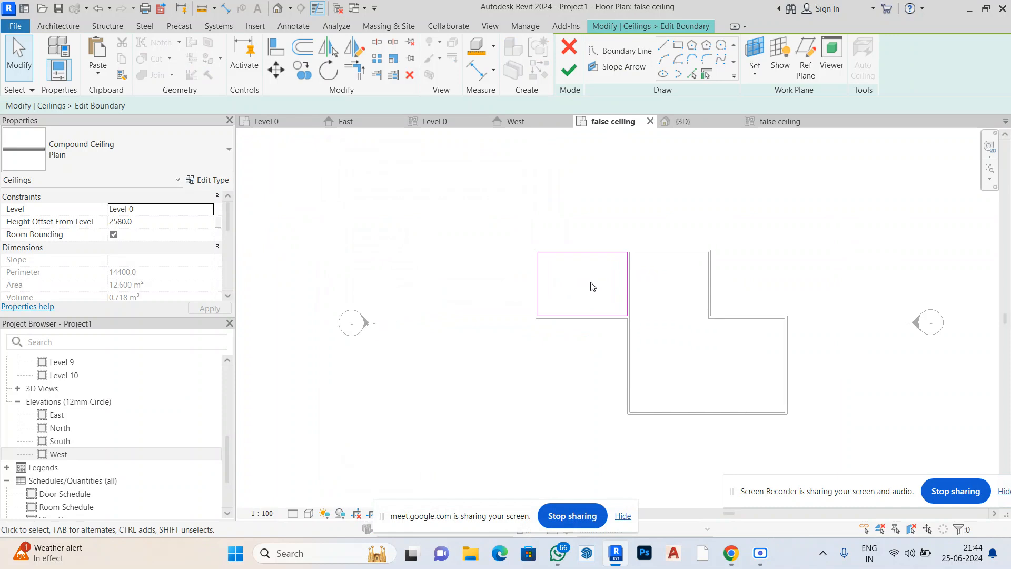
Move the west line of the ceiling boundary 1400 mm inward from the wall
click(513, 278)
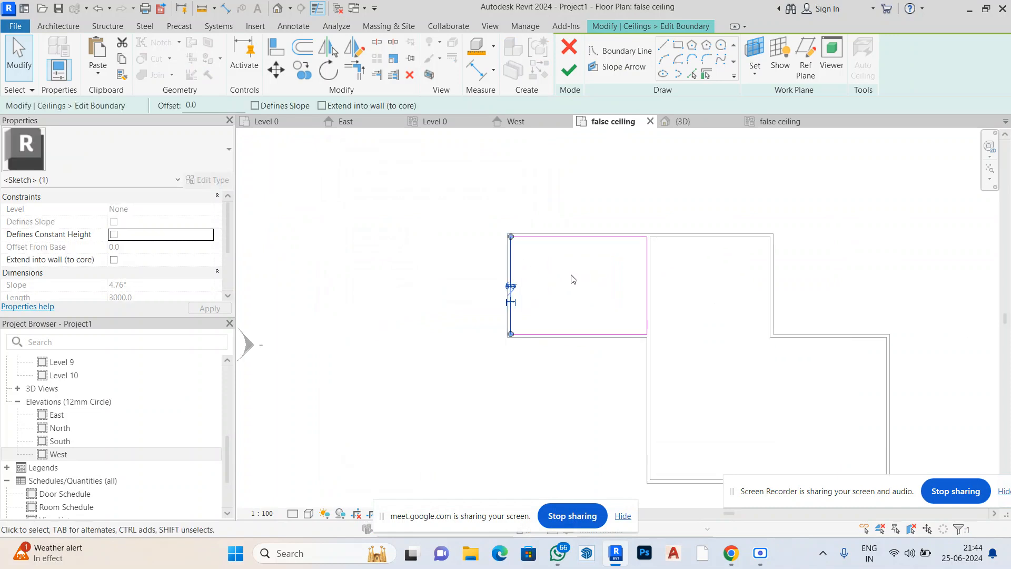
key(Right)
key(Right)
key(Right)
key(Right)
key(Right)
key(Right)
key(Right)
key(Right)
key(Right)
key(Right)
key(Right)
key(Right)
key(Right)
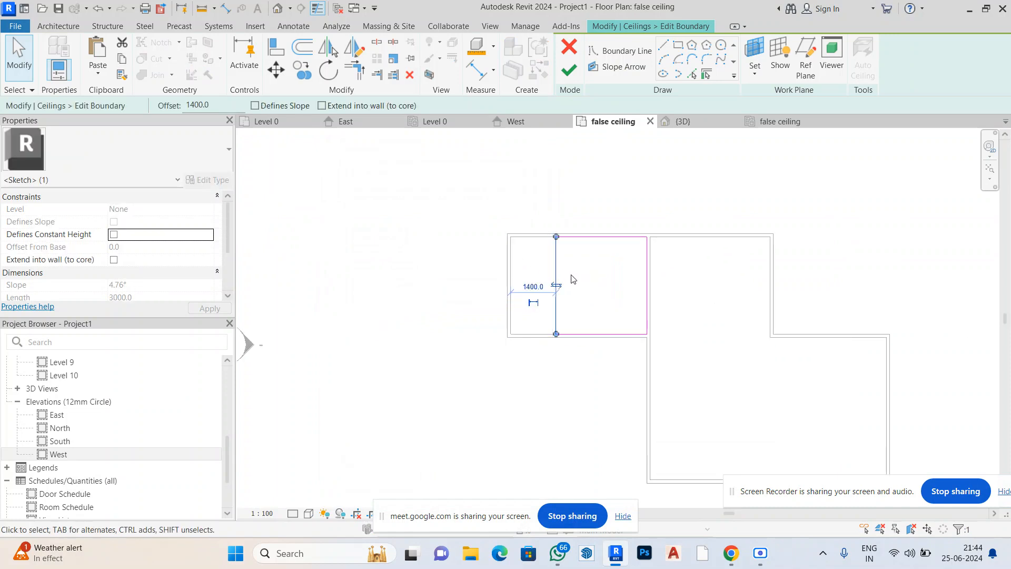
Move the east, south and north boundary lines inward, with the north line offset 800 mm
drag(646, 295, 611, 295)
click(585, 334)
drag(585, 334, 582, 298)
click(597, 243)
drag(593, 248, 592, 263)
scroll(626, 281, up, 1)
scroll(627, 281, up, 4)
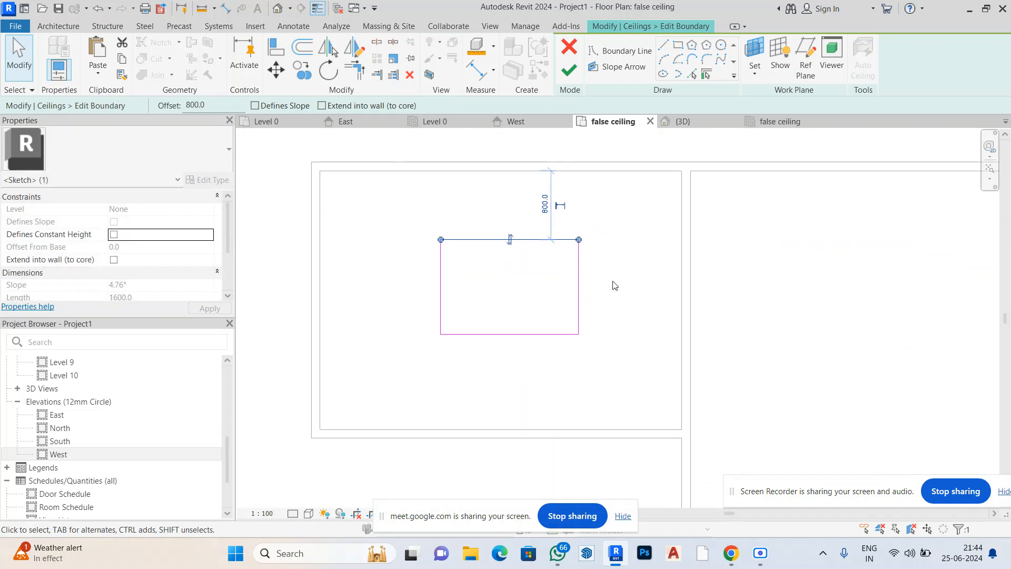
Move the east boundary line further inward for a ceiling area of about 1.43 m², and finish the boundary edit
click(579, 288)
click(579, 287)
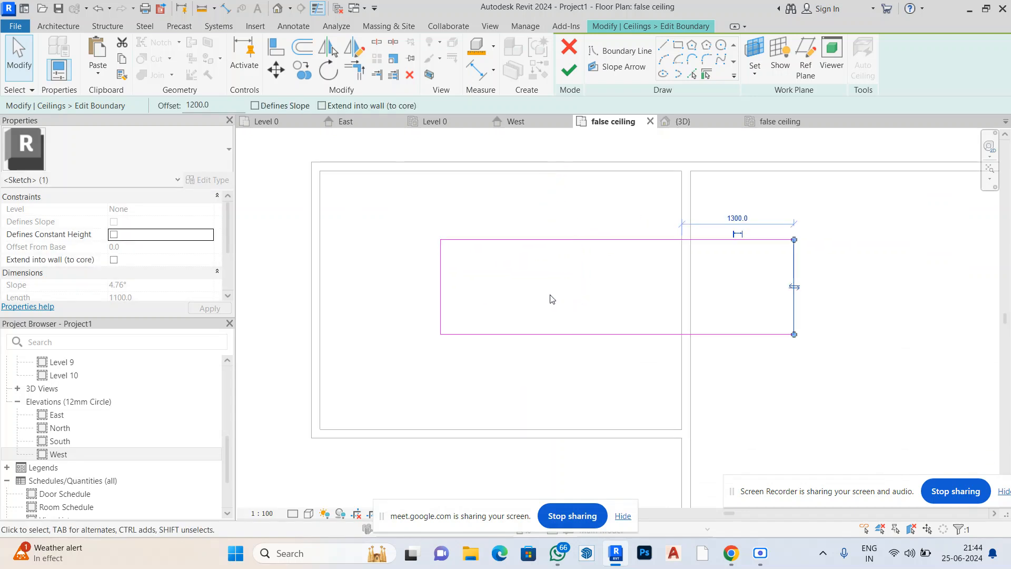
drag(782, 264, 553, 279)
click(616, 277)
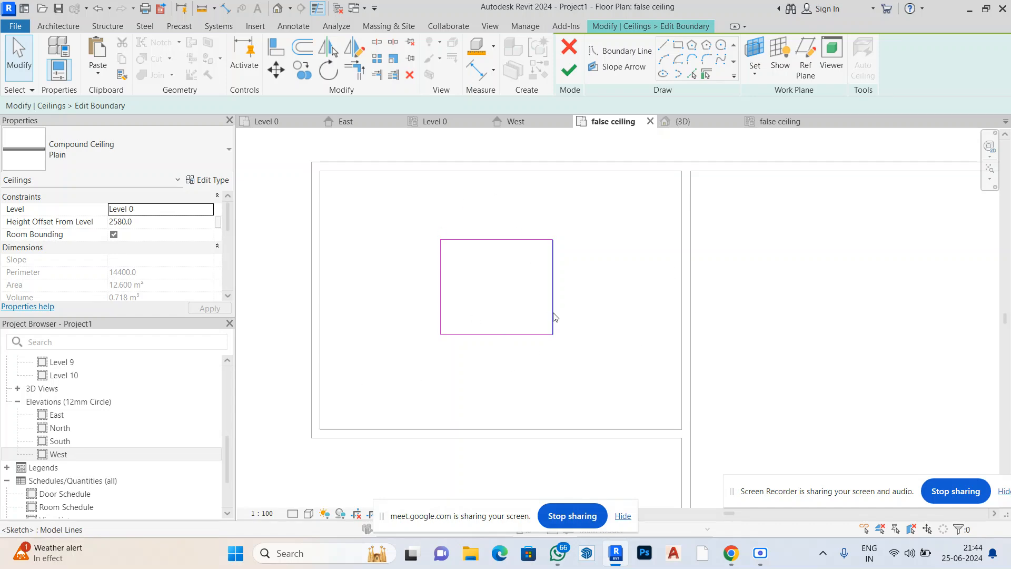
click(567, 78)
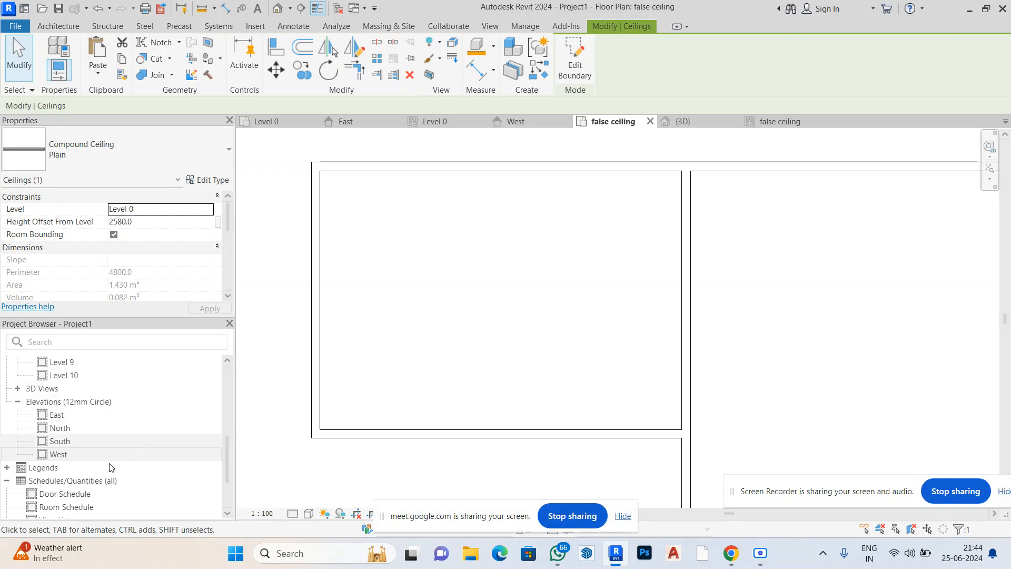
Return to the West elevation and examine the reduced lower ceiling against the full ceiling above it
double_click(59, 454)
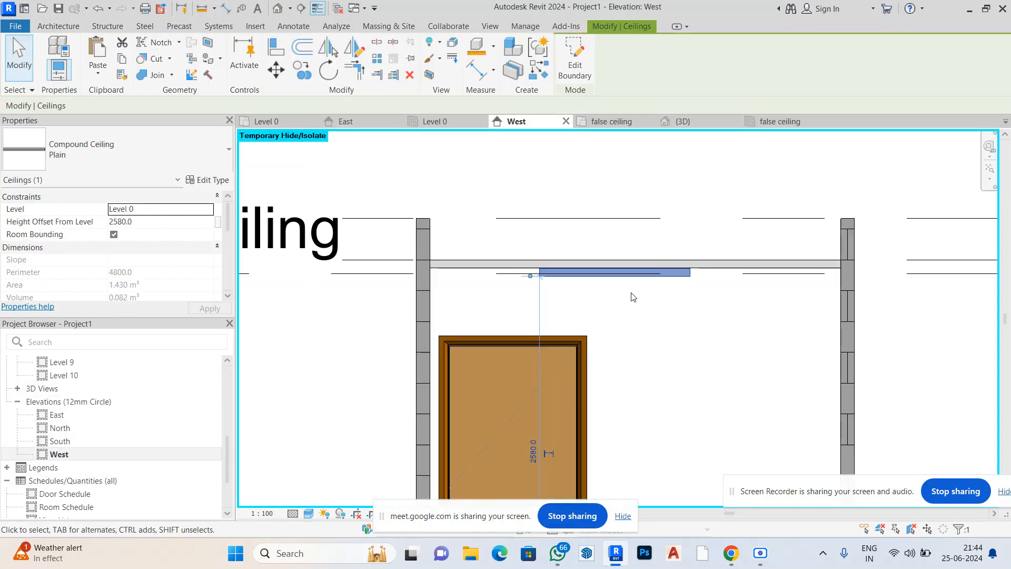
click(635, 308)
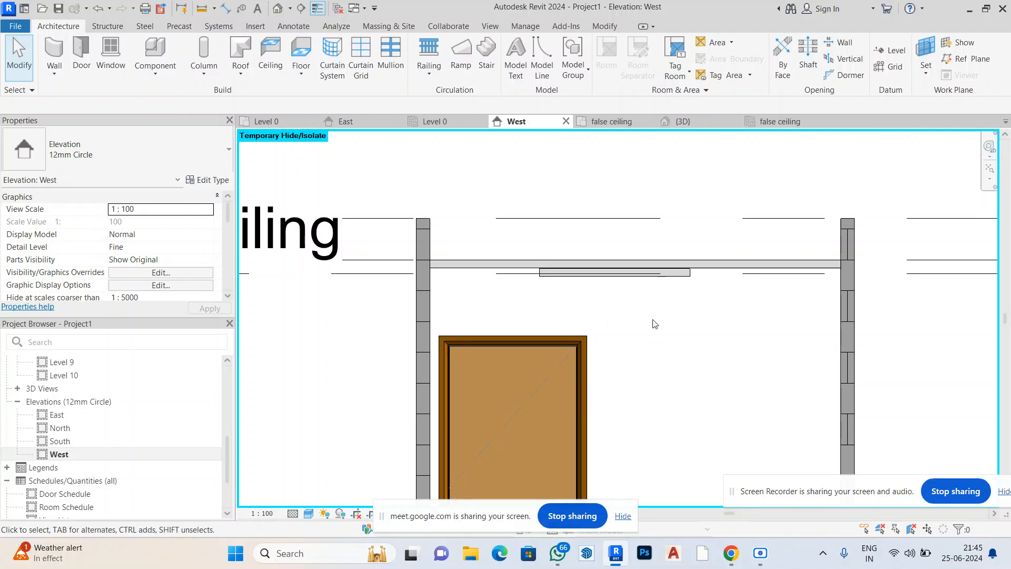
scroll(610, 235, down, 2)
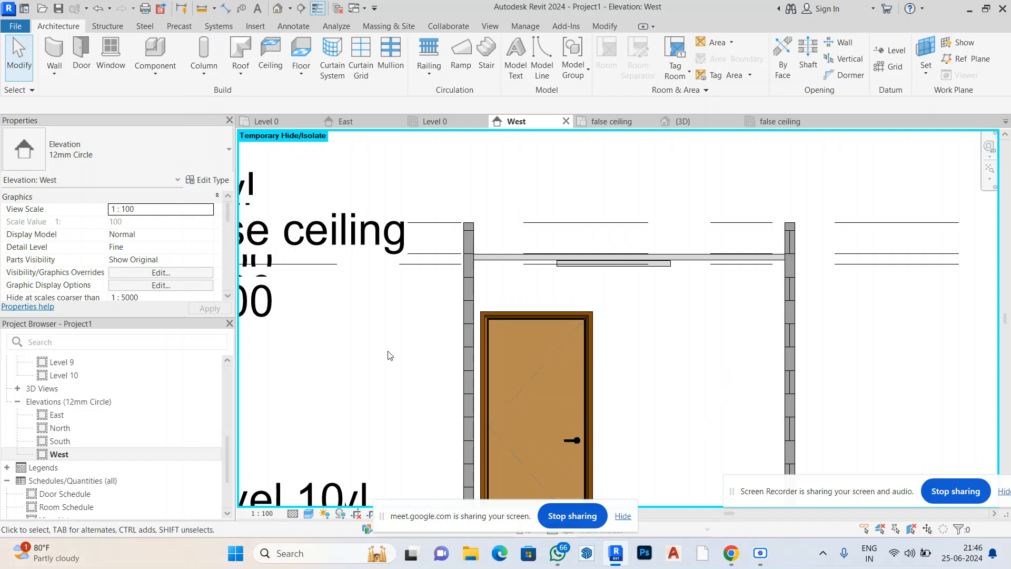
scroll(535, 199, down, 3)
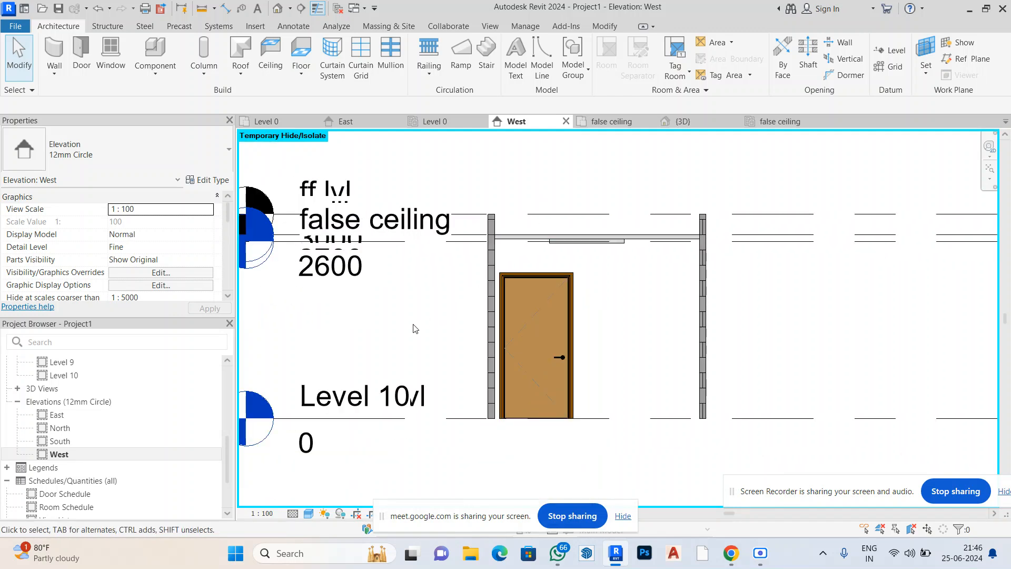
Change the lower ceiling's type to 600x600mm_Grid and review its type properties without editing them
click(606, 252)
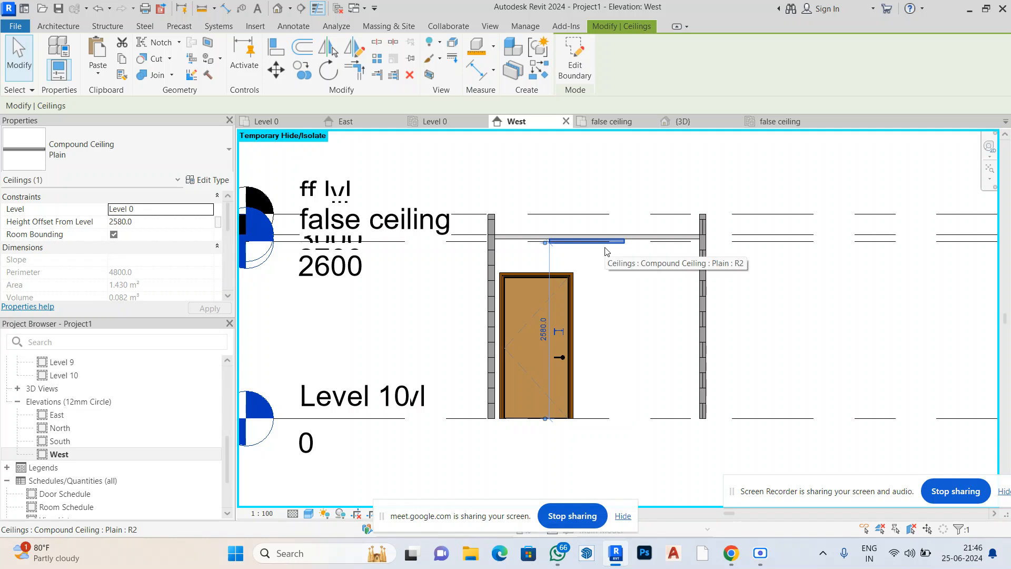
click(184, 156)
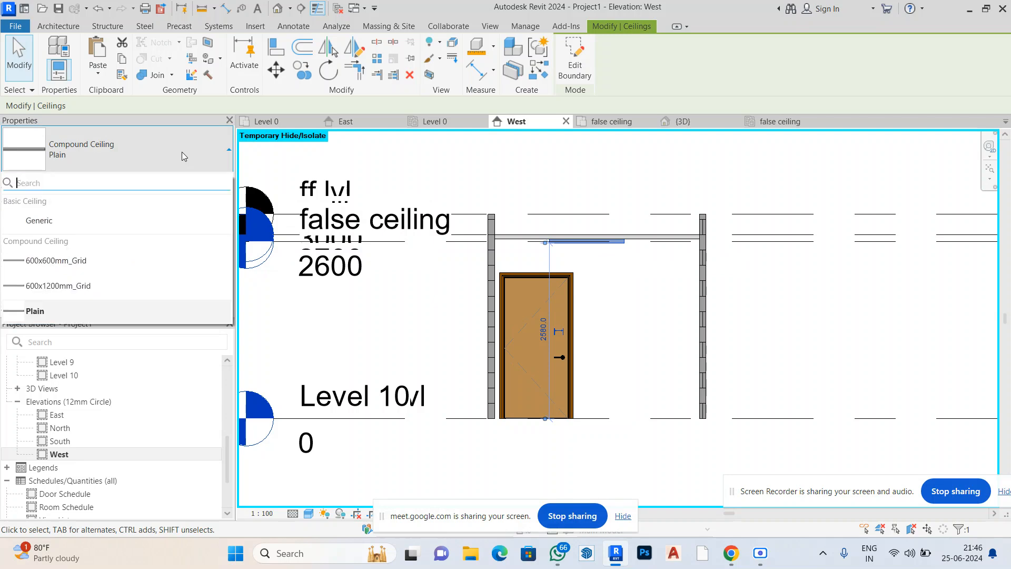
click(50, 262)
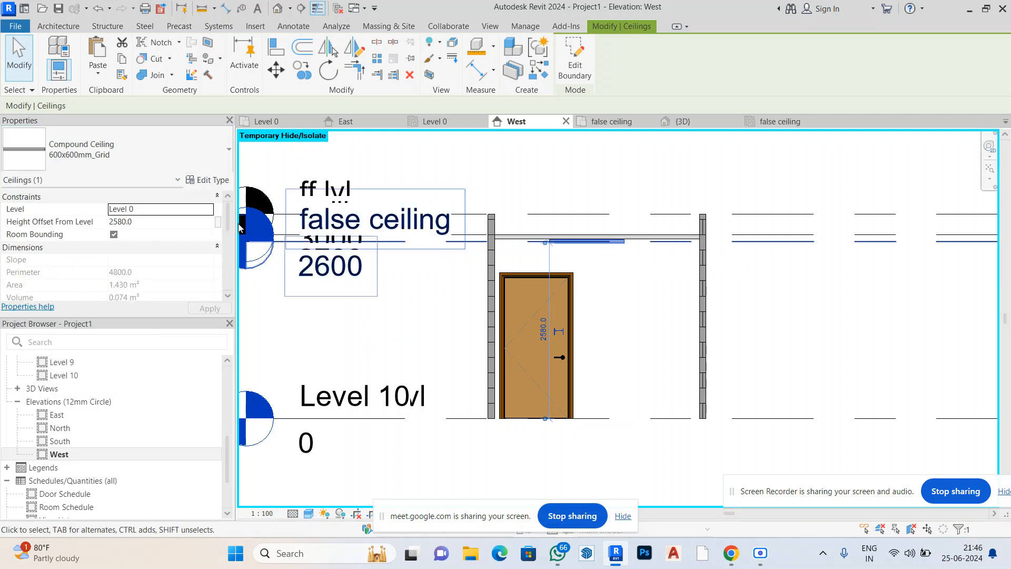
click(202, 180)
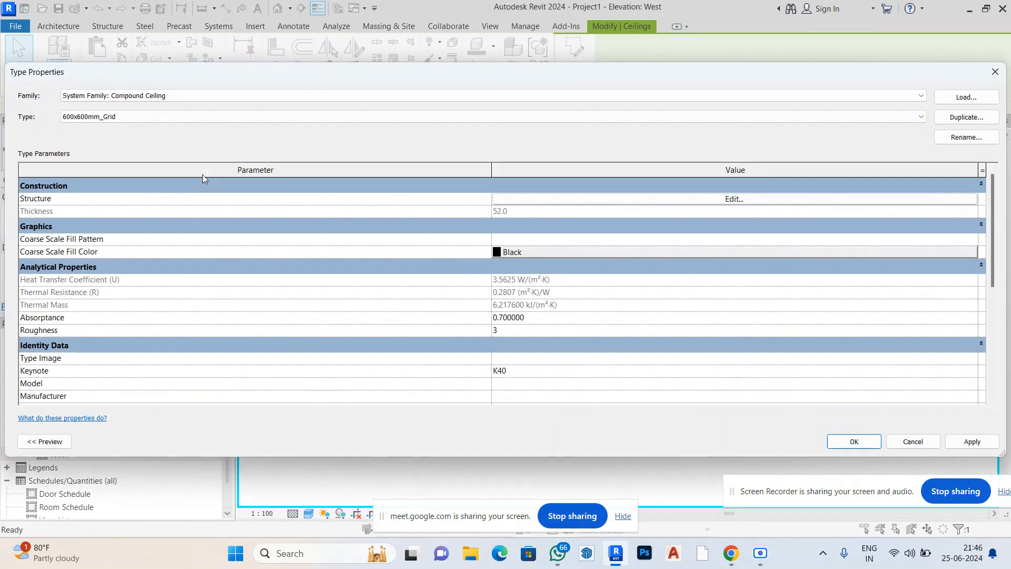
click(906, 448)
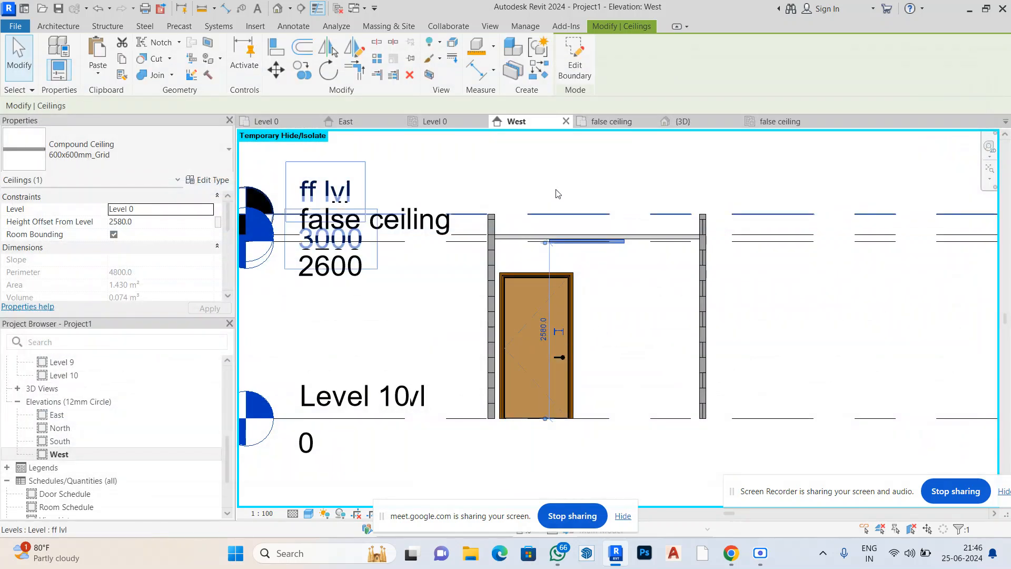
click(645, 289)
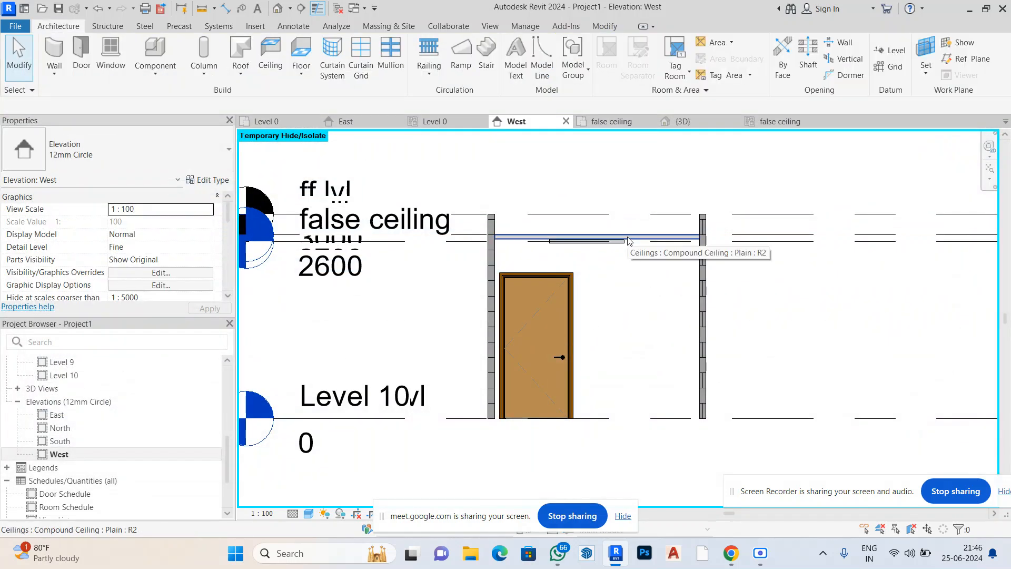
In the Level 0 floor plan, draw a north-south section line through the small room looking east, and open the section view
scroll(613, 242, up, 2)
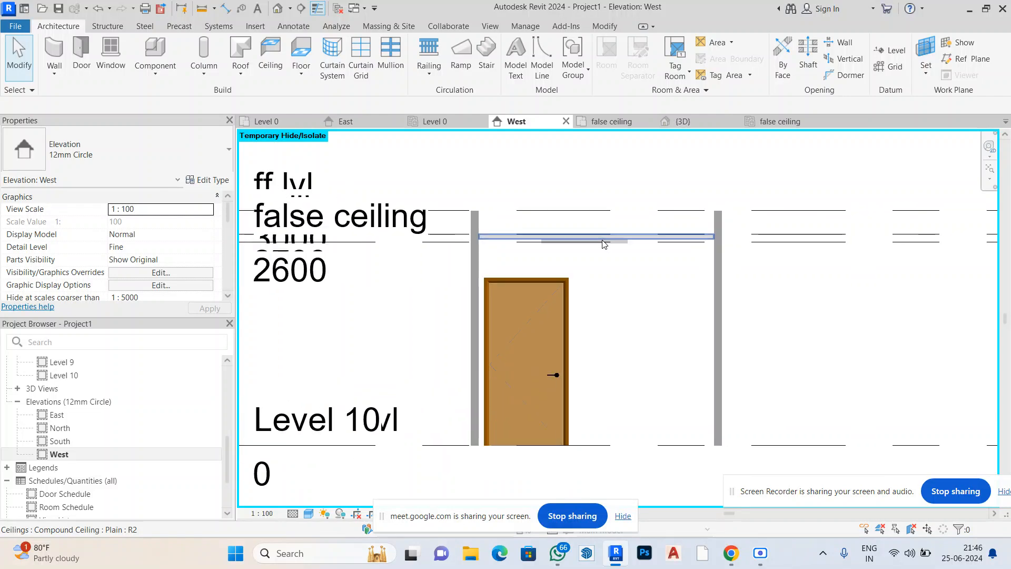
scroll(589, 267, up, 3)
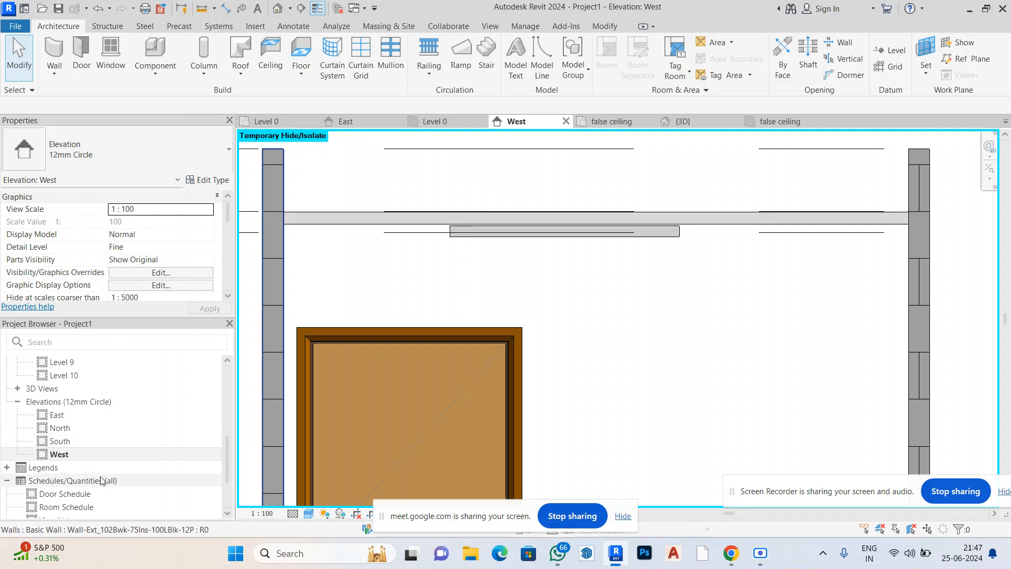
scroll(101, 480, up, 3)
scroll(101, 480, up, 2)
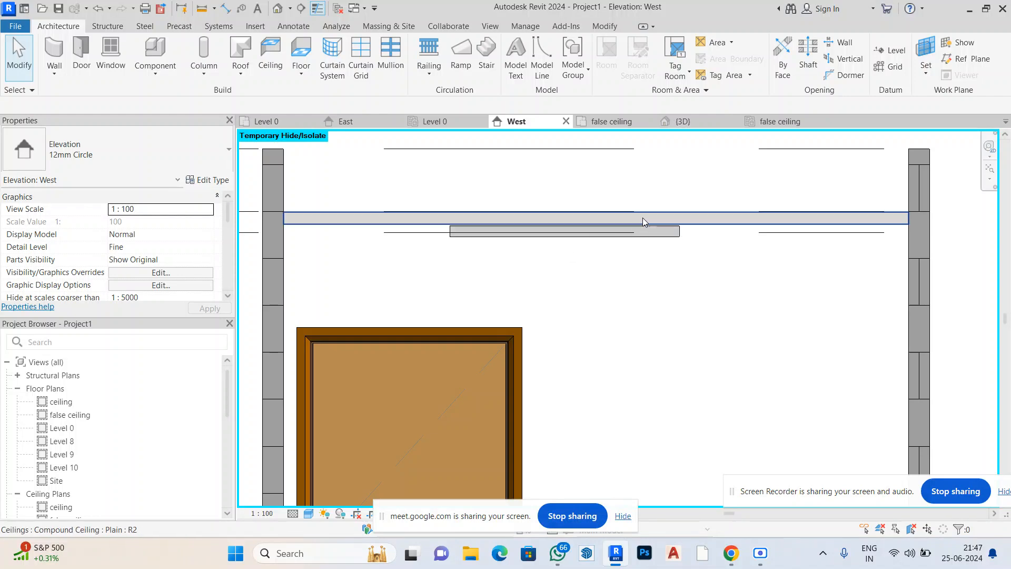
scroll(633, 241, down, 1)
scroll(634, 250, down, 4)
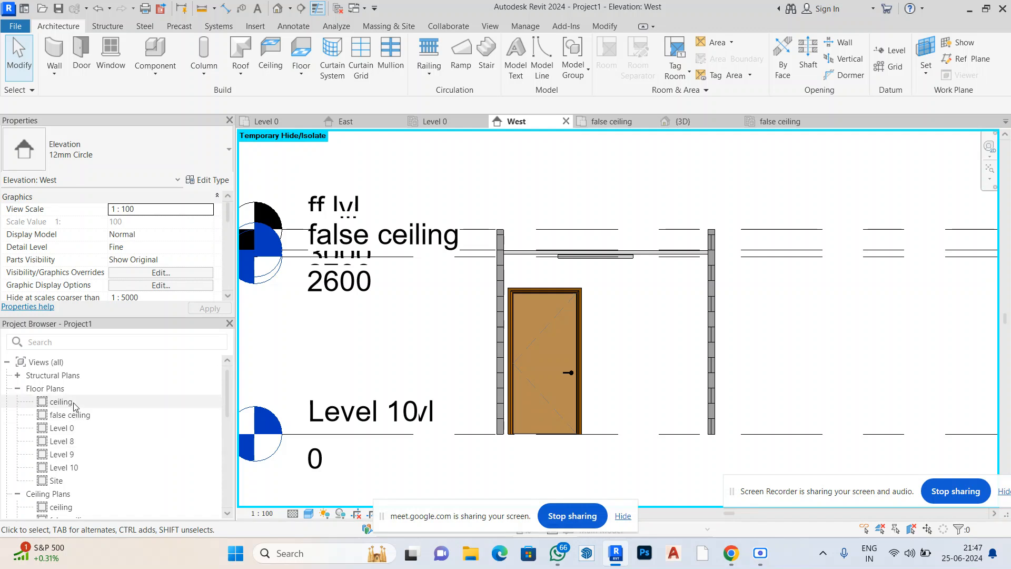
double_click(62, 428)
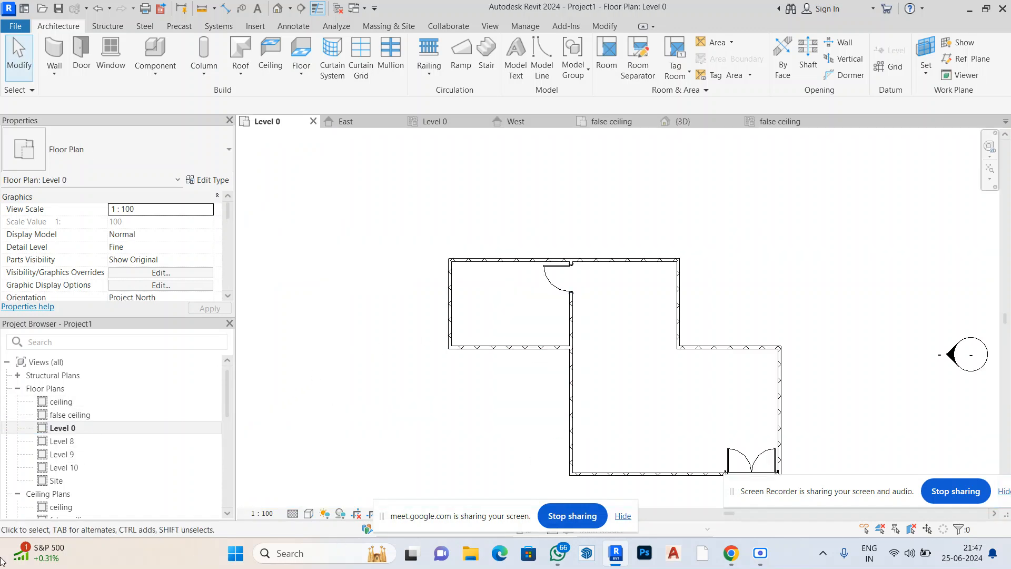
click(300, 8)
click(510, 216)
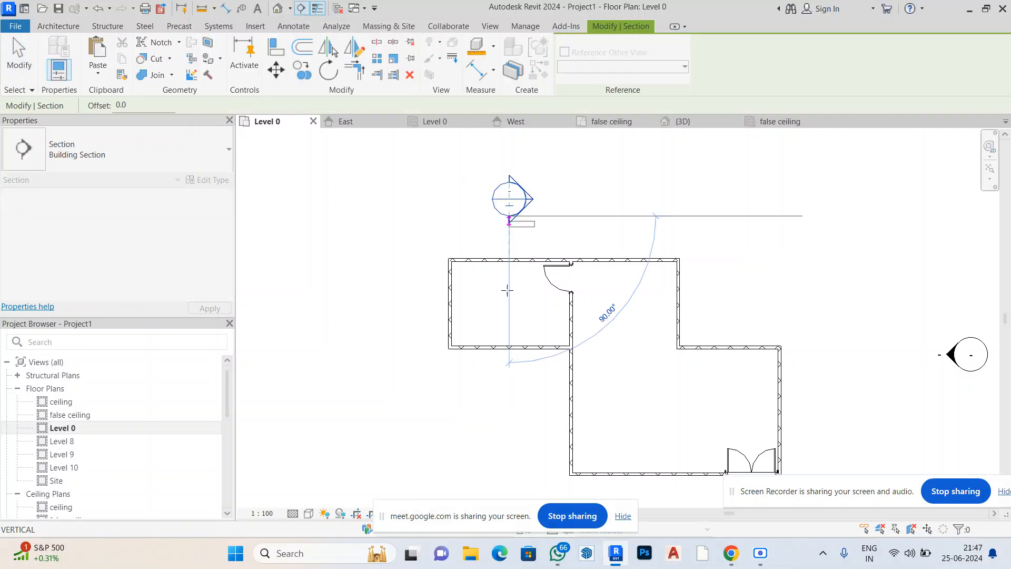
click(509, 383)
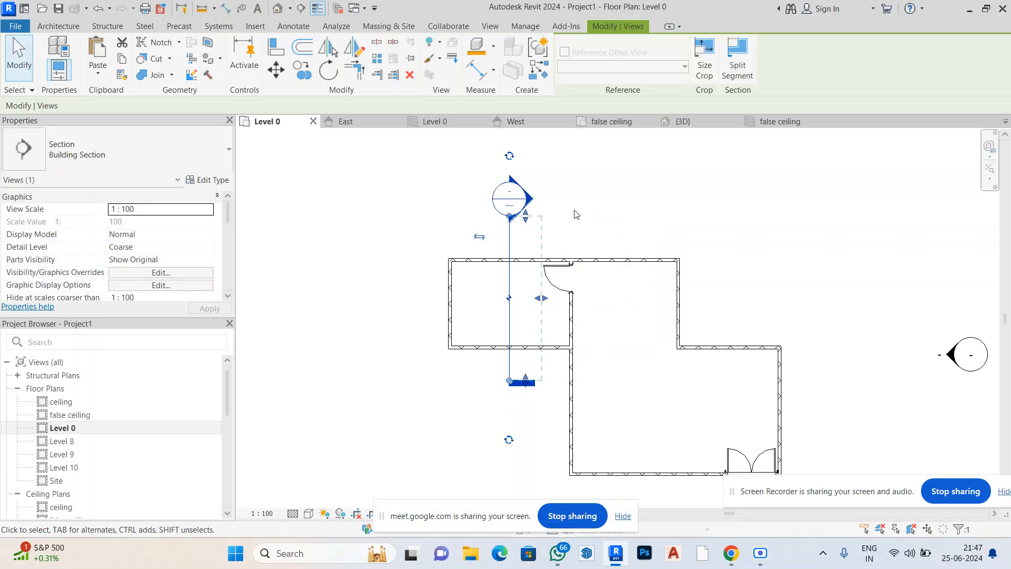
click(577, 214)
double_click(533, 202)
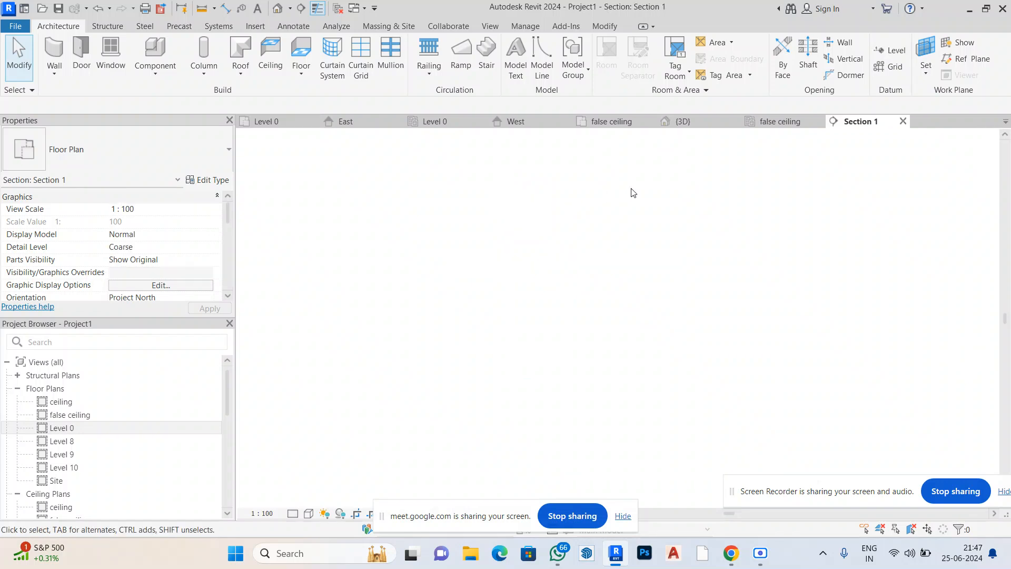
Set the Section 1 view to the Shaded visual style and examine the two ceiling levels between the walls
scroll(674, 232, up, 5)
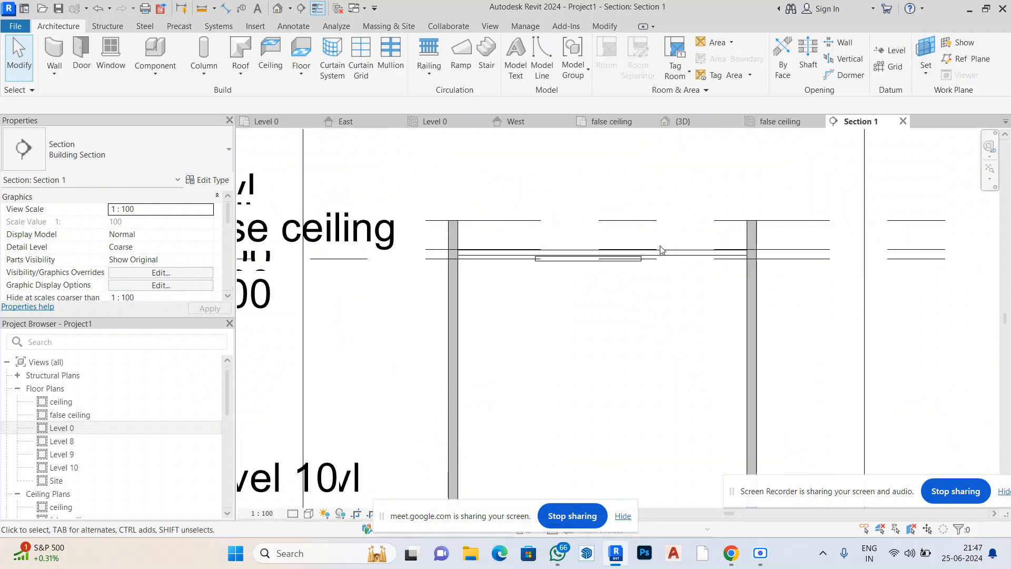
click(309, 513)
click(346, 459)
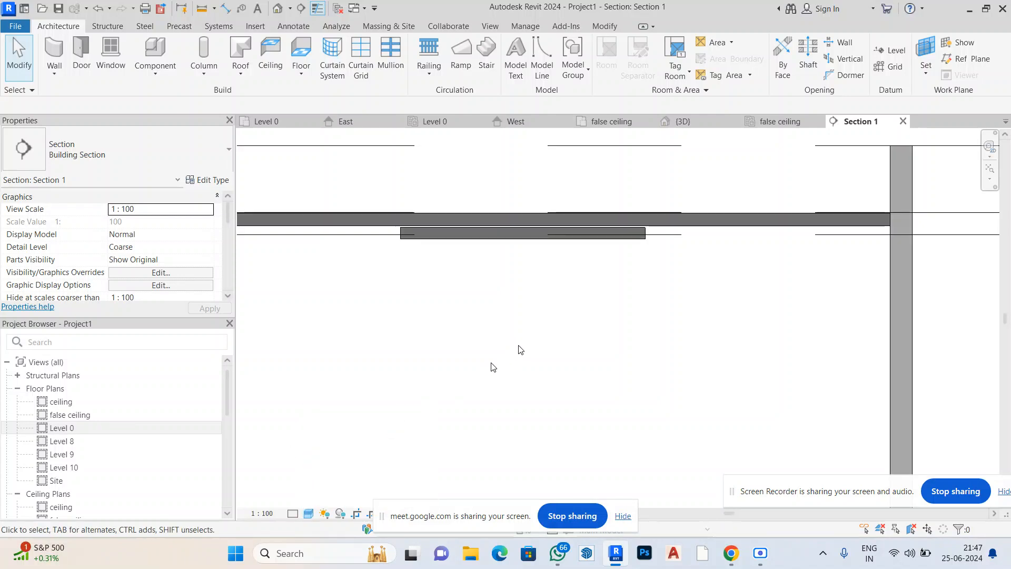
scroll(574, 266, down, 4)
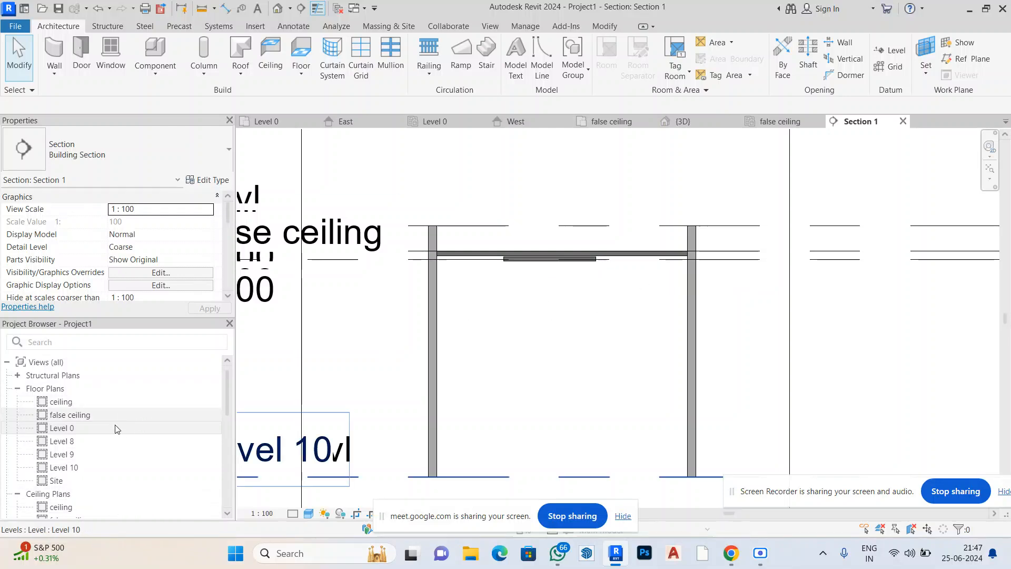
Open the Level 0 ceiling plan and set its visual style to Shaded
scroll(153, 405, down, 2)
click(73, 441)
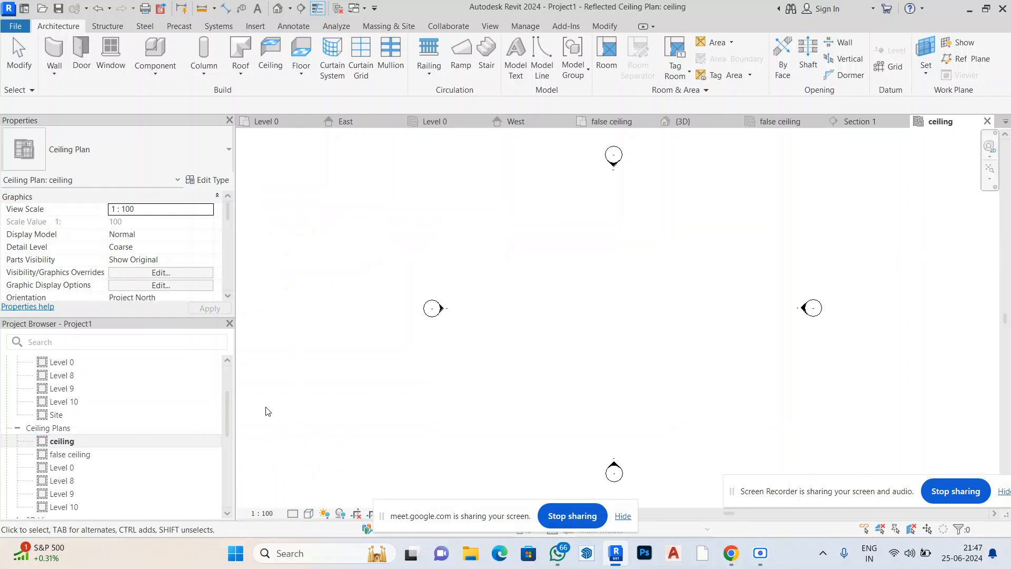
double_click(62, 467)
scroll(551, 298, up, 5)
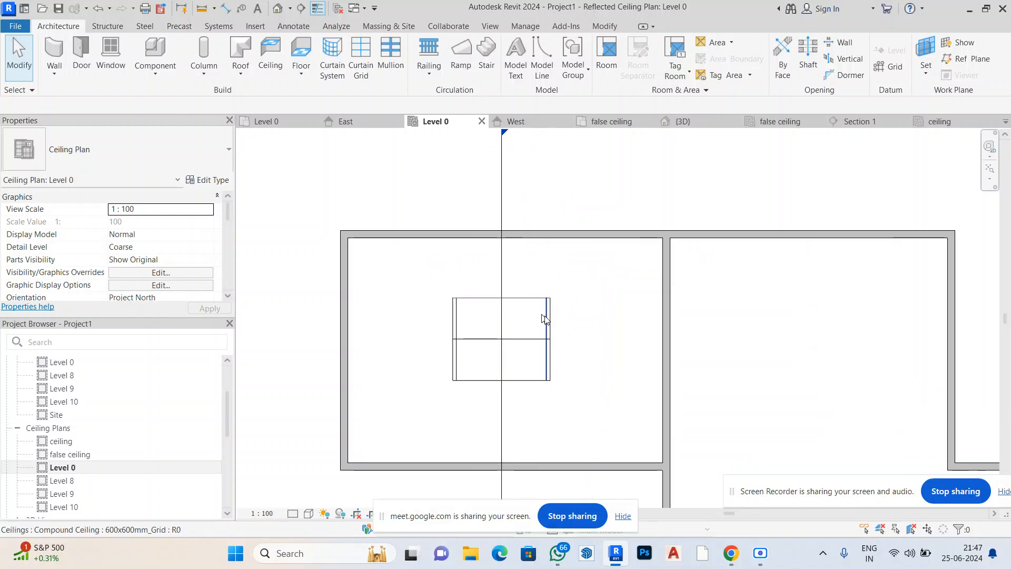
click(309, 514)
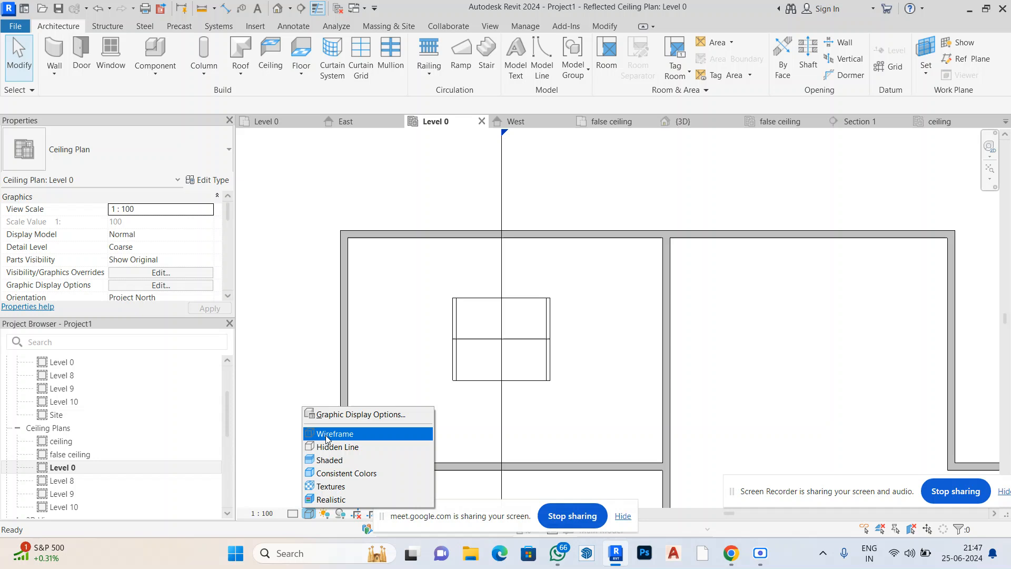
click(330, 460)
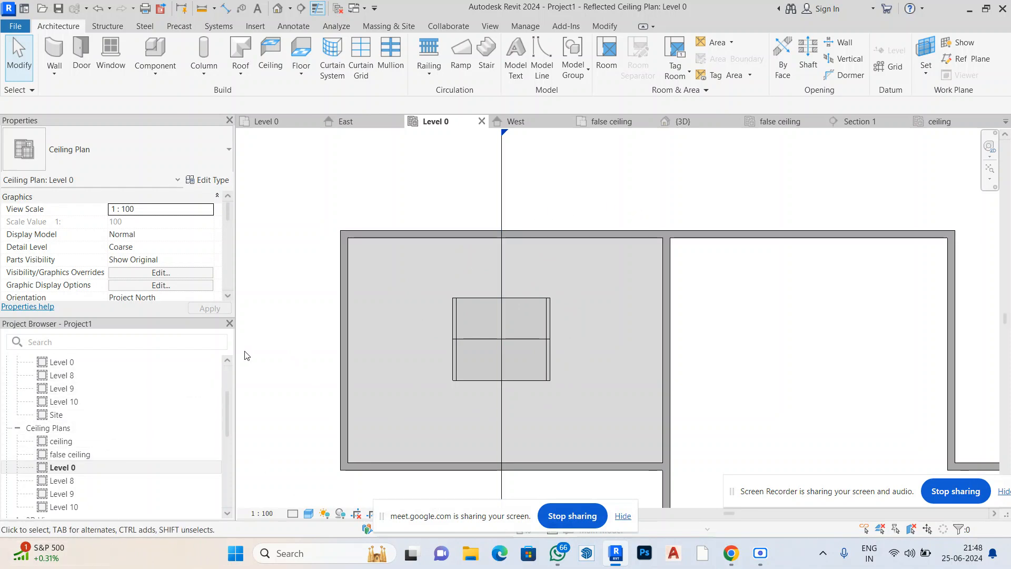
scroll(270, 347, down, 1)
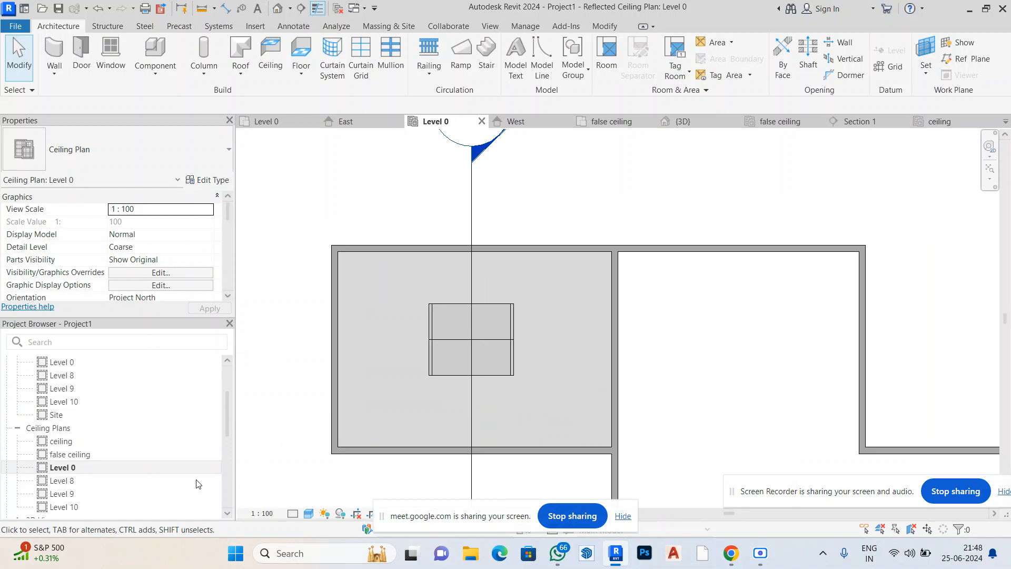
Close all other open views, keeping only the Level 0 ceiling plan
click(602, 27)
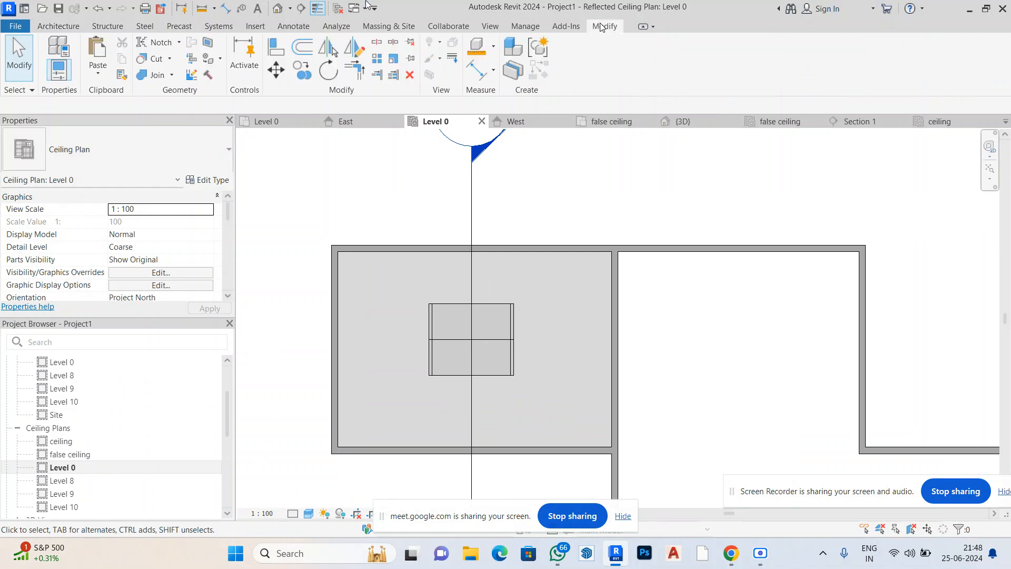
scroll(433, 184, down, 1)
scroll(537, 192, down, 3)
scroll(559, 212, up, 2)
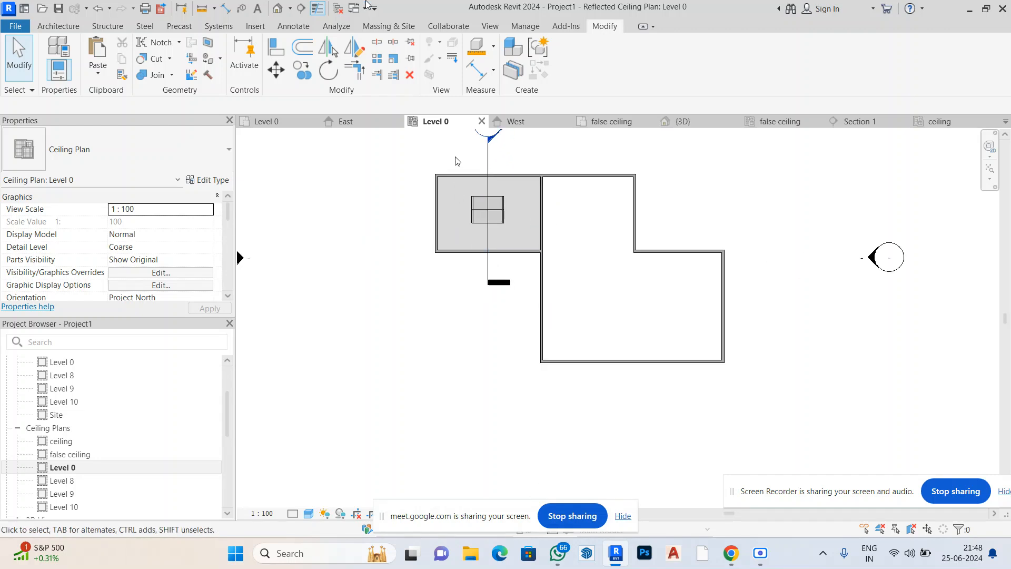
scroll(456, 161, up, 2)
click(567, 121)
click(566, 121)
click(567, 121)
click(567, 121)
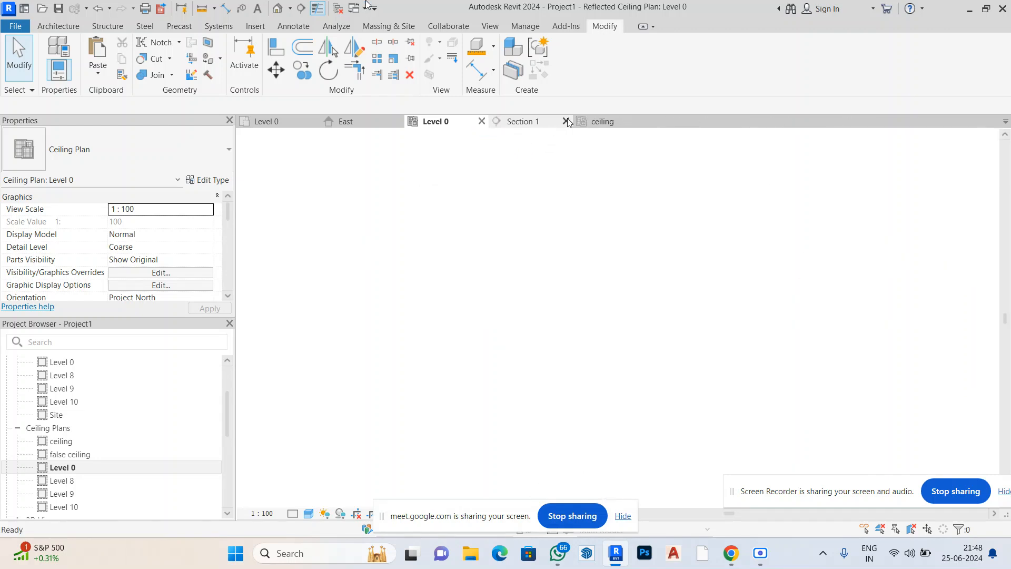
click(567, 121)
click(567, 122)
click(398, 122)
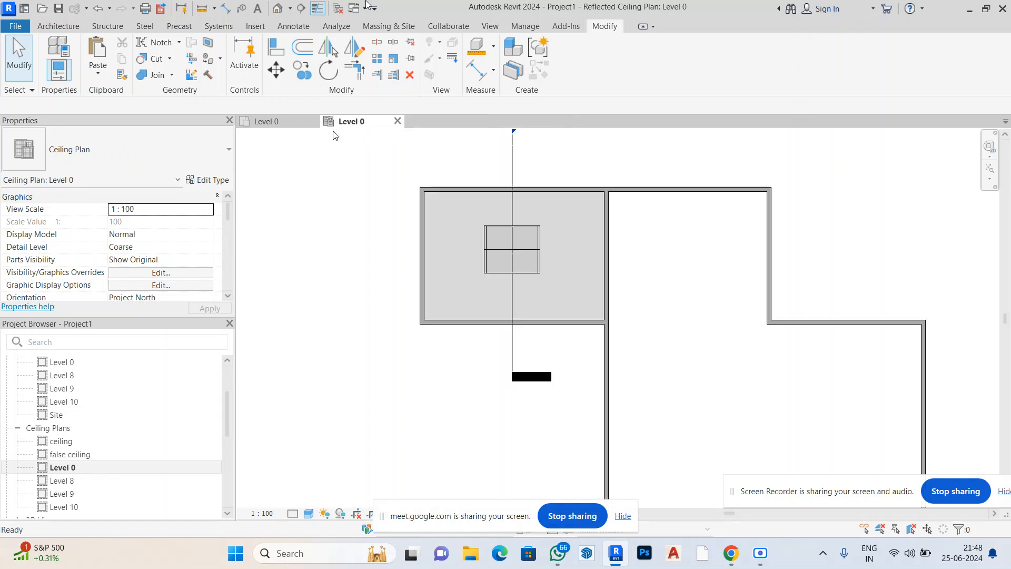
click(313, 121)
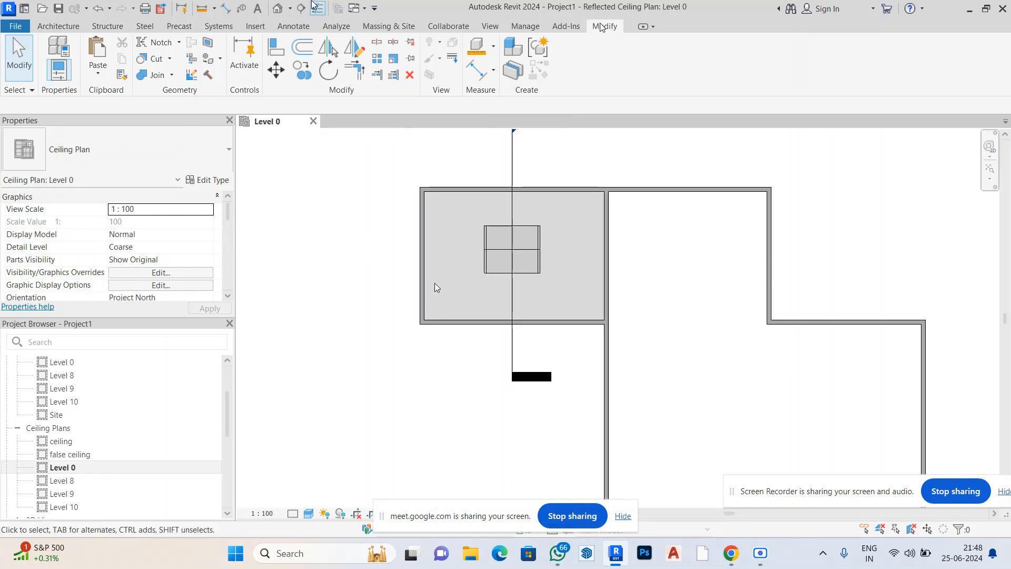
Edit the boundary of the 600x600mm_Grid ceiling and move its west line outward to 500 mm from the west wall
scroll(432, 286, down, 5)
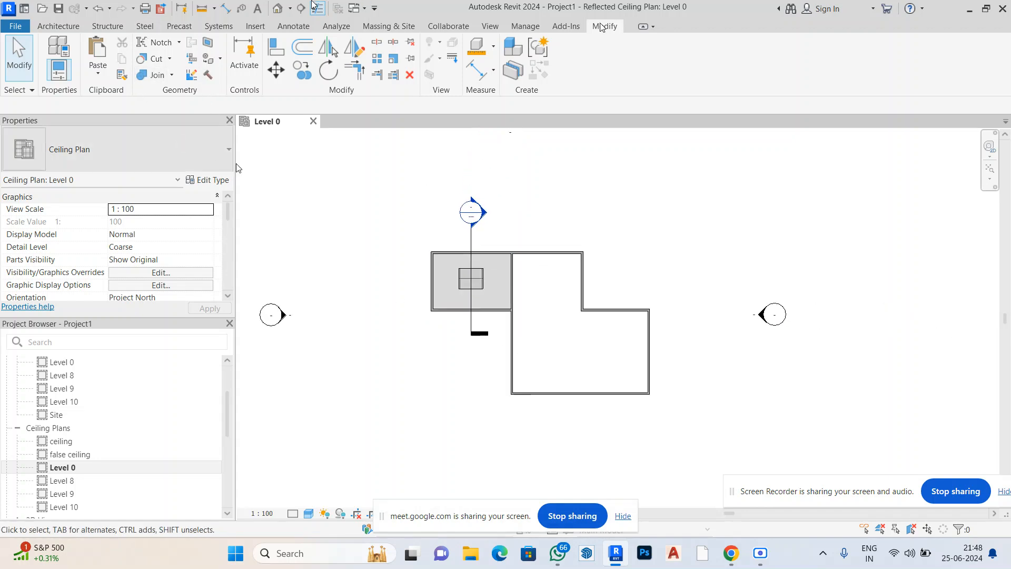
scroll(462, 279, up, 2)
scroll(462, 279, up, 3)
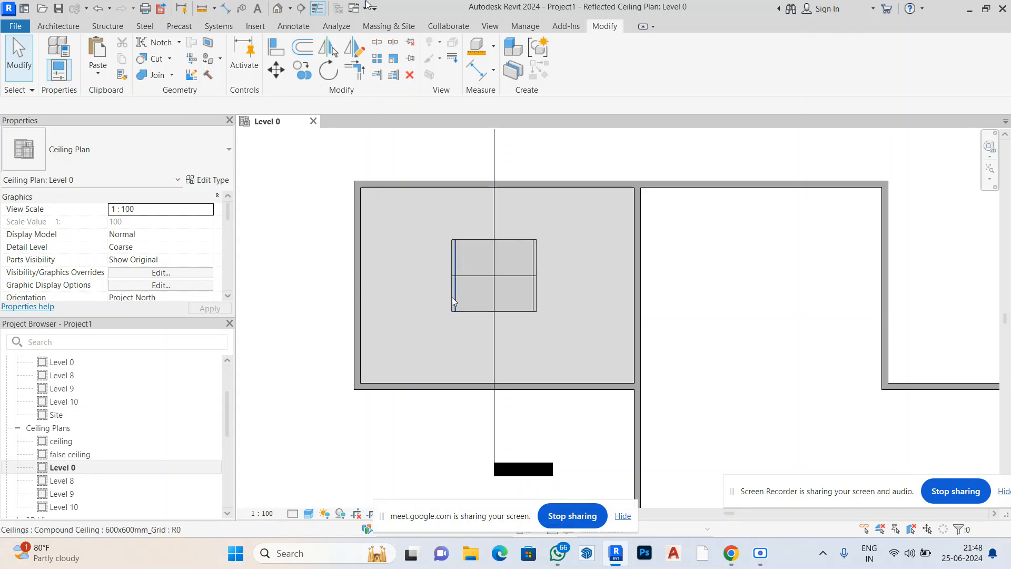
click(463, 312)
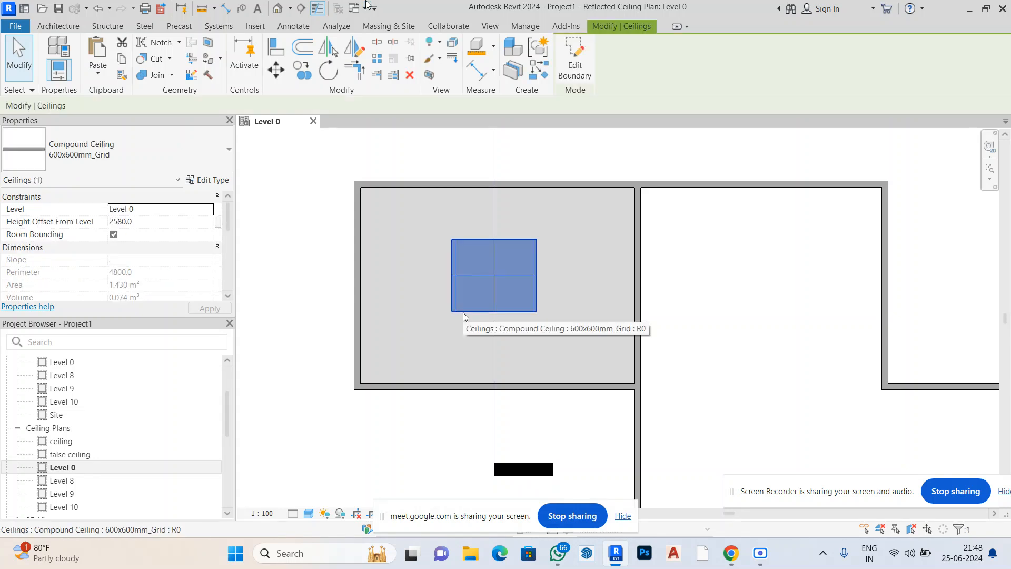
click(577, 56)
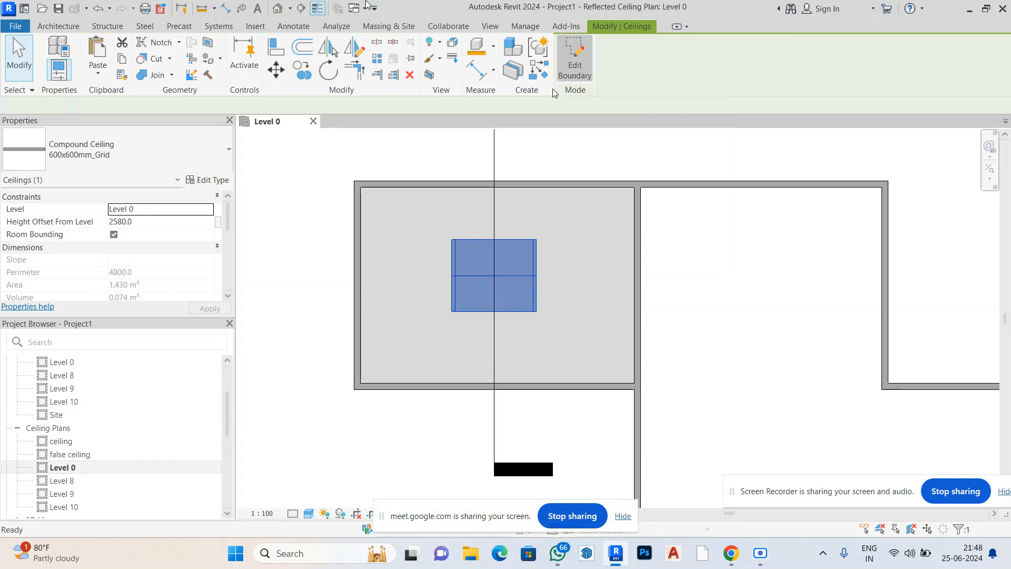
click(447, 282)
drag(450, 283, 393, 278)
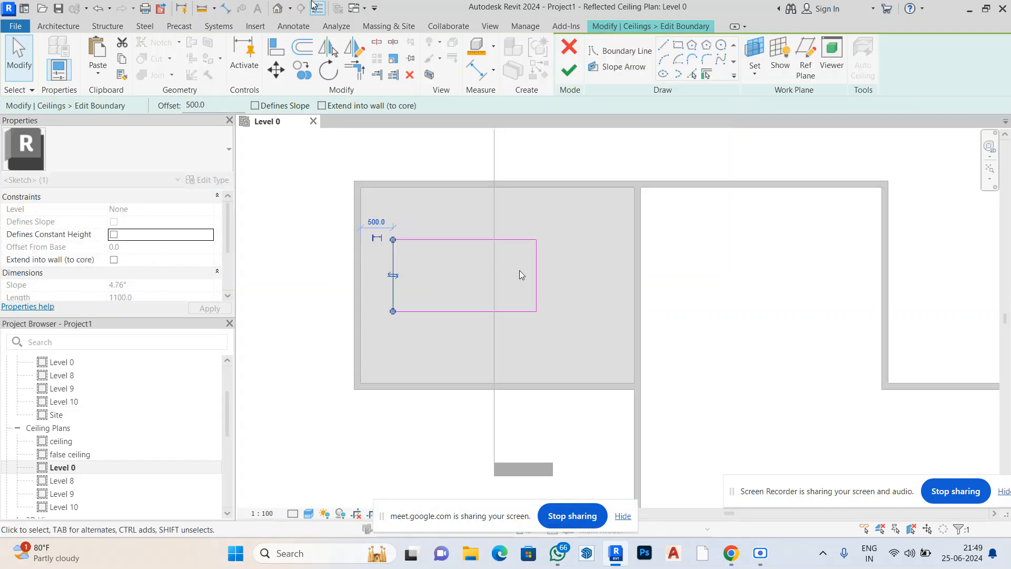
Move the ceiling's east, south and north boundary lines outward, placing the north line 400 mm from the north wall
drag(535, 274, 608, 276)
drag(532, 314, 527, 369)
click(548, 240)
drag(548, 240, 548, 214)
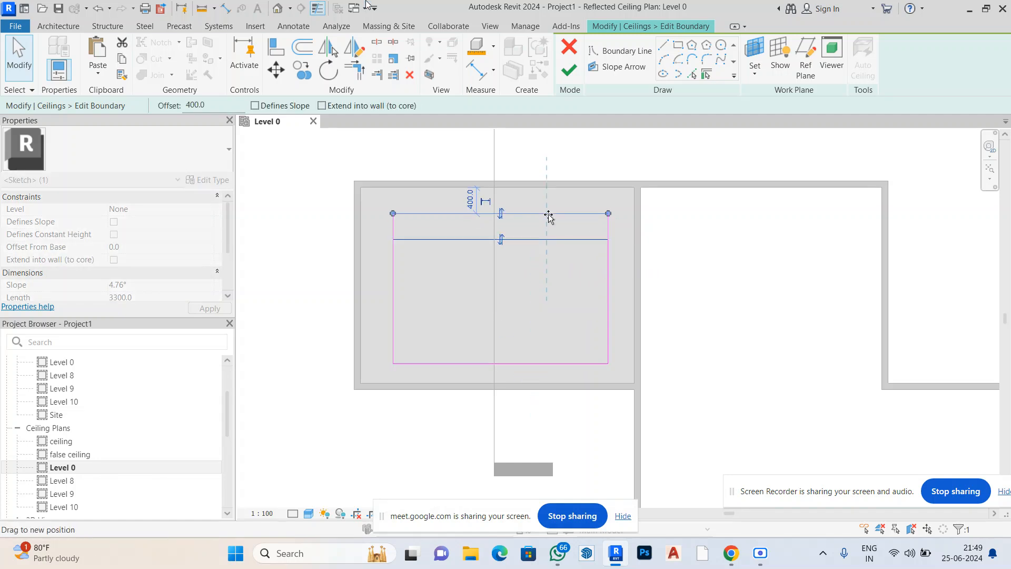
click(602, 144)
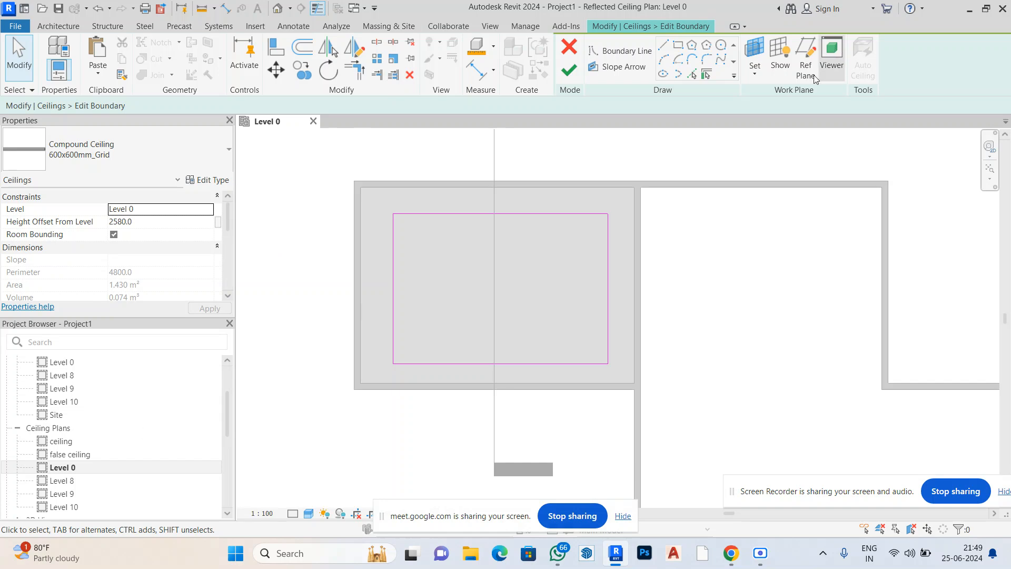
Create an inner boundary by picking all four outer boundary lines with a 50 mm inward offset
click(692, 77)
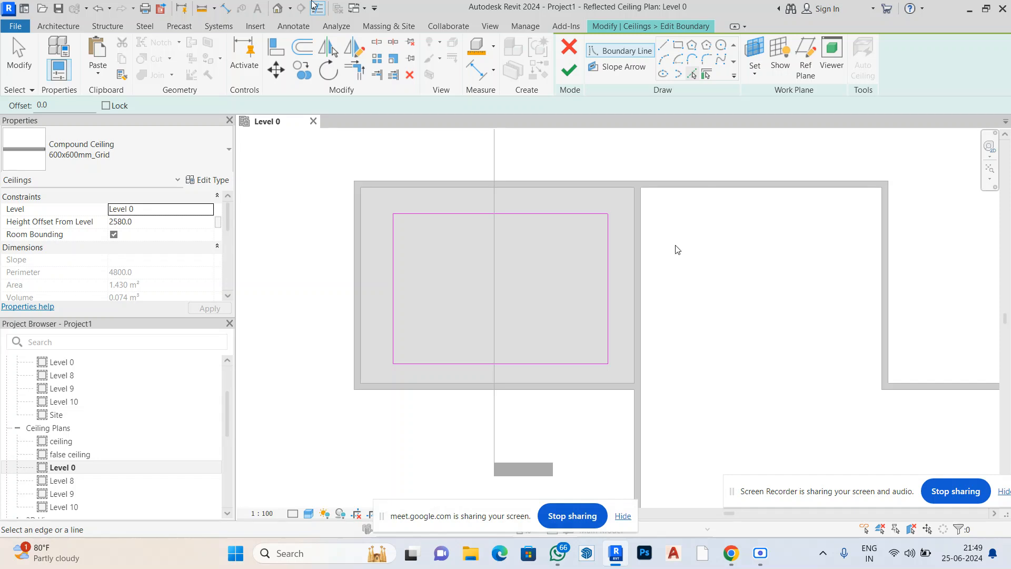
click(53, 104)
text(50)
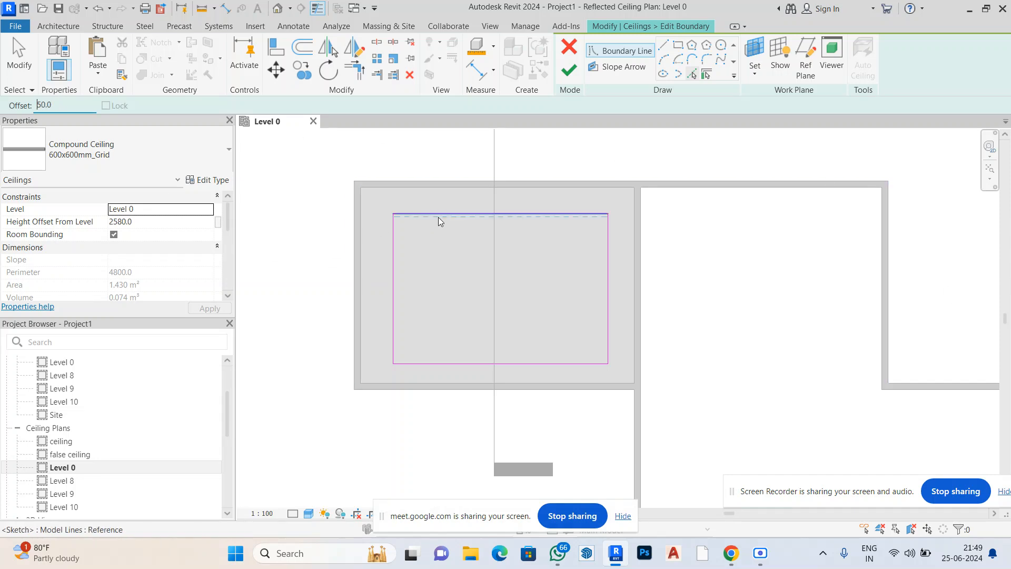
click(398, 219)
click(397, 248)
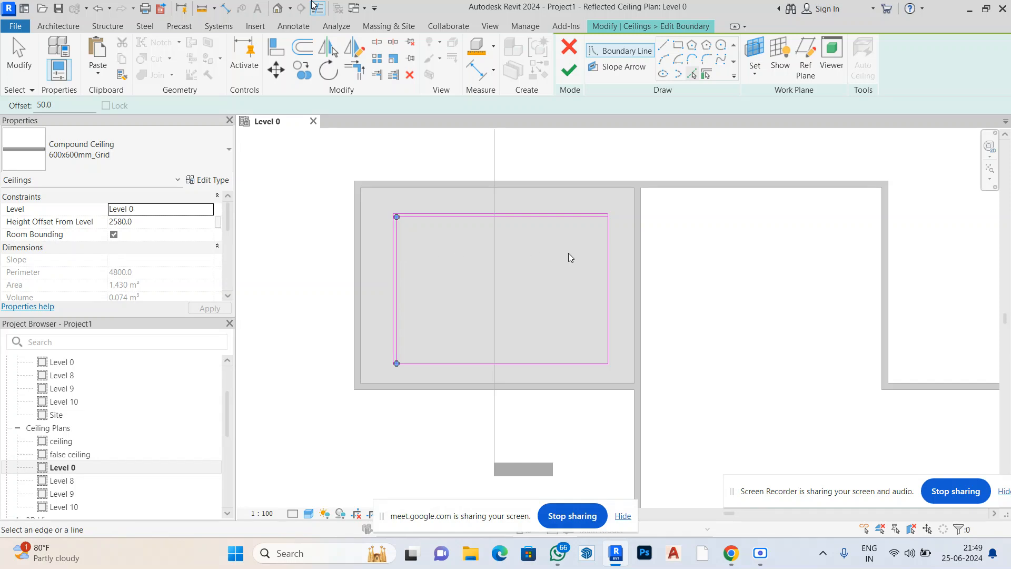
click(609, 268)
click(601, 363)
Shorten the inner east line so it ends at the inner south line in the southeast corner
scroll(606, 363, up, 4)
scroll(606, 364, up, 4)
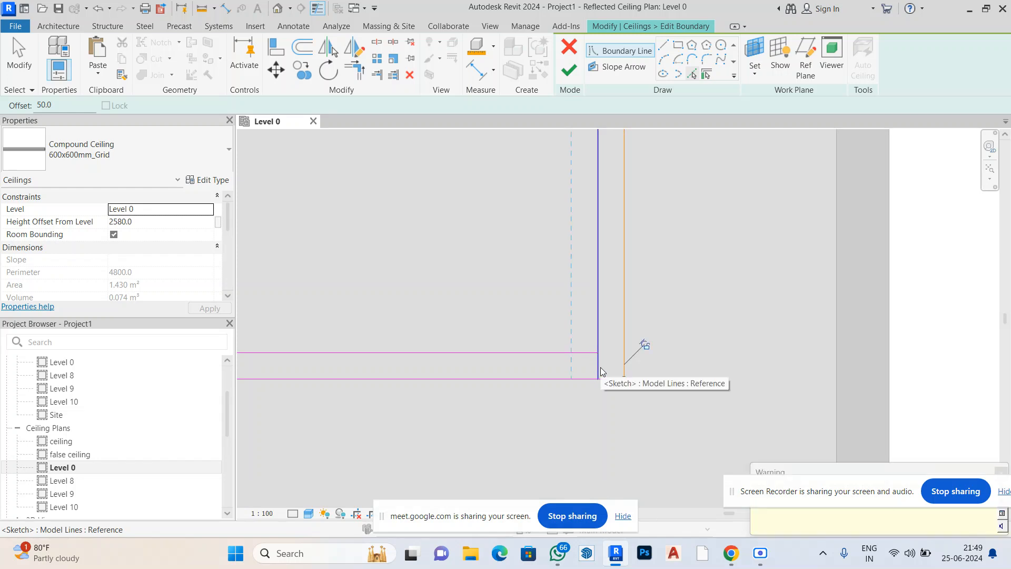
key(Escape)
key(Escape)
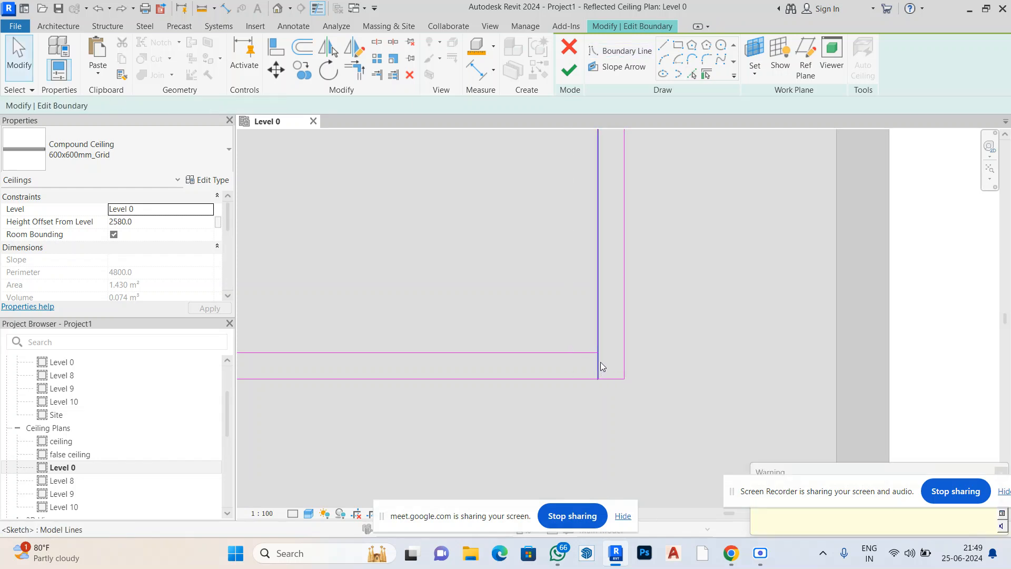
click(601, 363)
drag(599, 377, 599, 352)
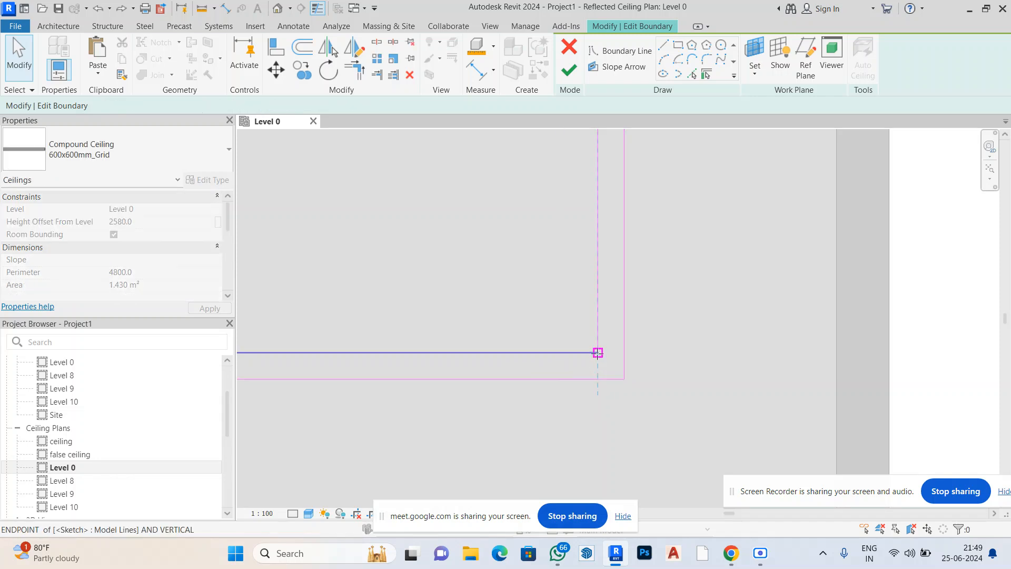
scroll(659, 345, down, 5)
scroll(671, 362, down, 3)
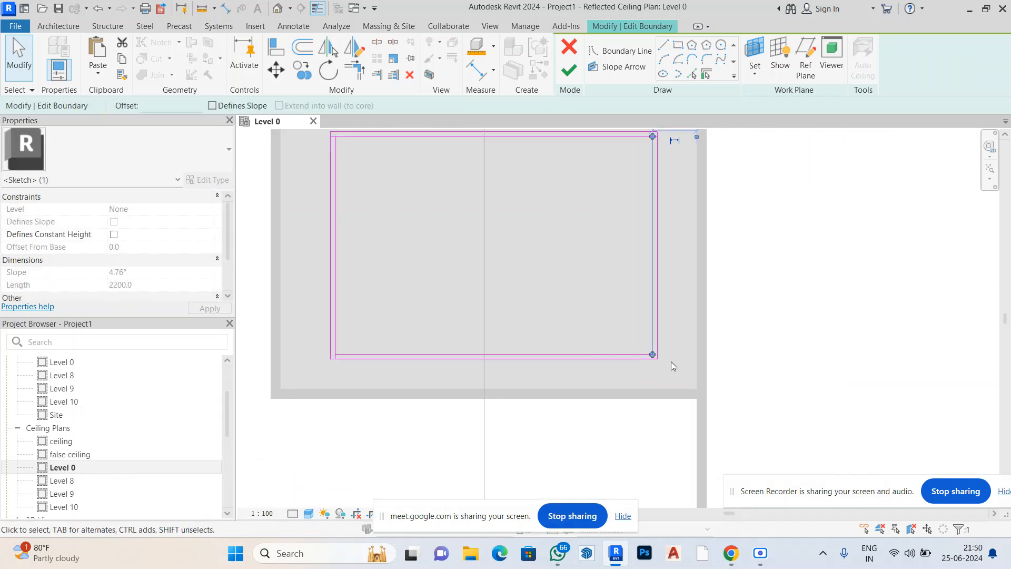
Shorten the inner west line so it ends at the inner south line in the southwest corner
scroll(327, 361, up, 5)
scroll(352, 354, up, 2)
click(337, 361)
drag(338, 378, 337, 345)
scroll(391, 377, down, 4)
scroll(394, 415, down, 6)
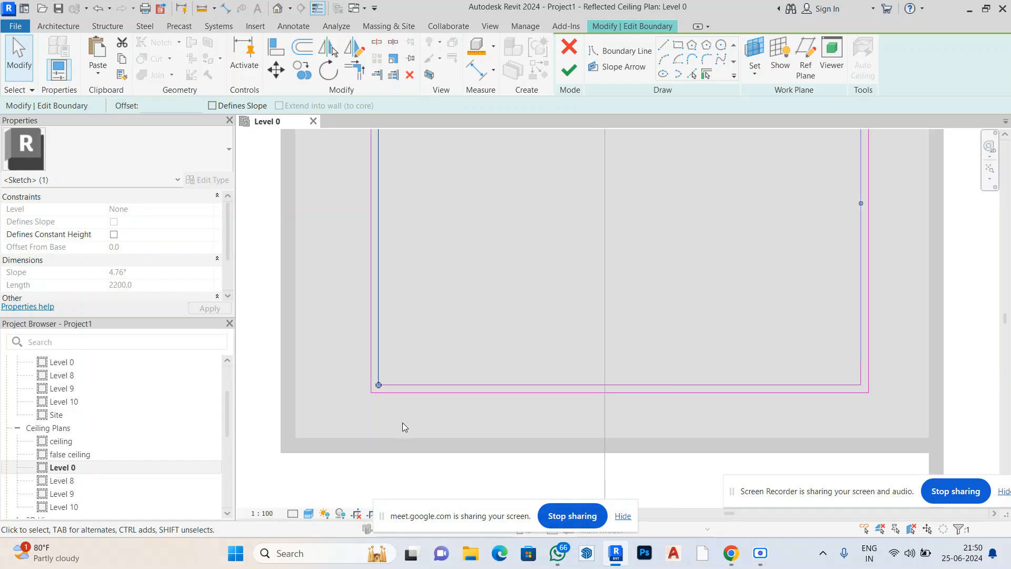
Shorten both ends of the inner north line to meet the inner west and east lines, and finish the boundary edit
scroll(399, 211, up, 5)
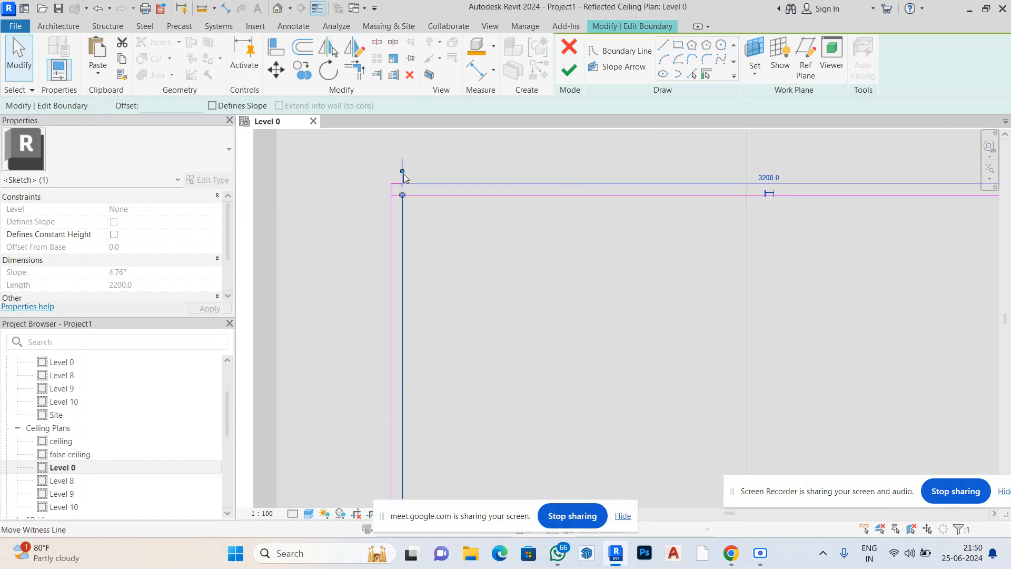
key(Escape)
drag(391, 209, 399, 207)
click(389, 207)
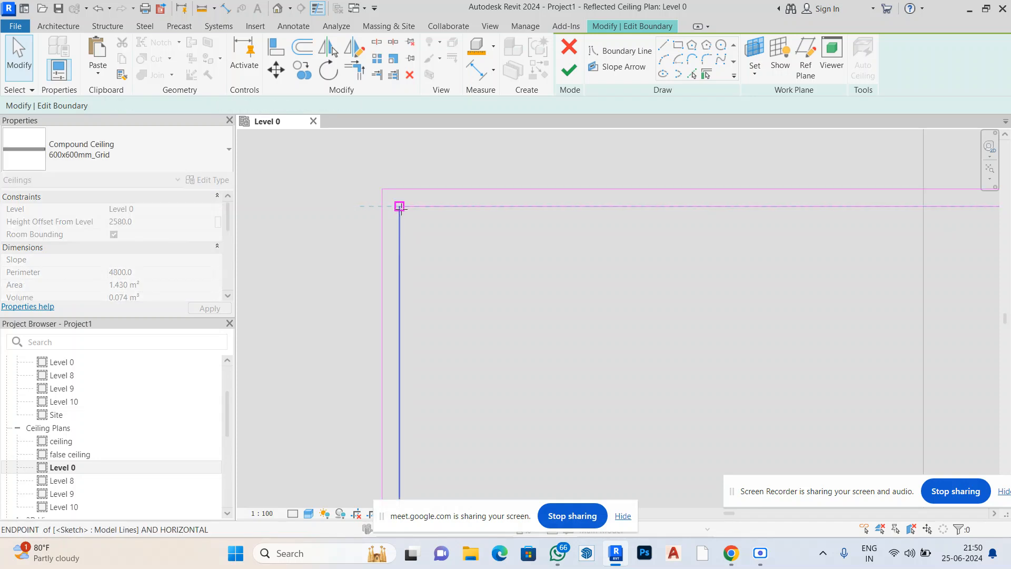
scroll(363, 264, down, 3)
scroll(812, 242, up, 5)
drag(802, 241, 776, 241)
scroll(788, 238, down, 4)
scroll(737, 207, down, 5)
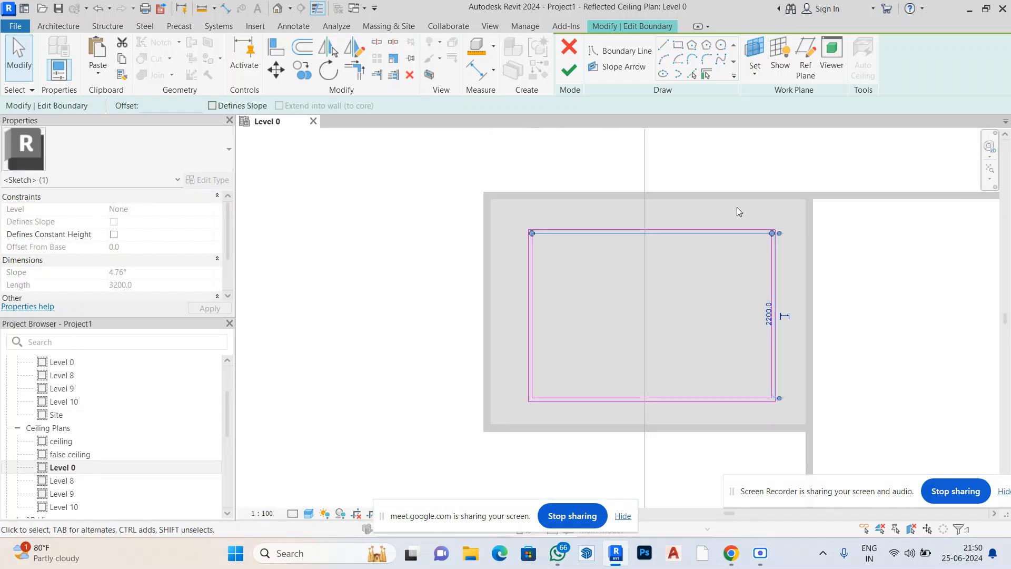
click(578, 221)
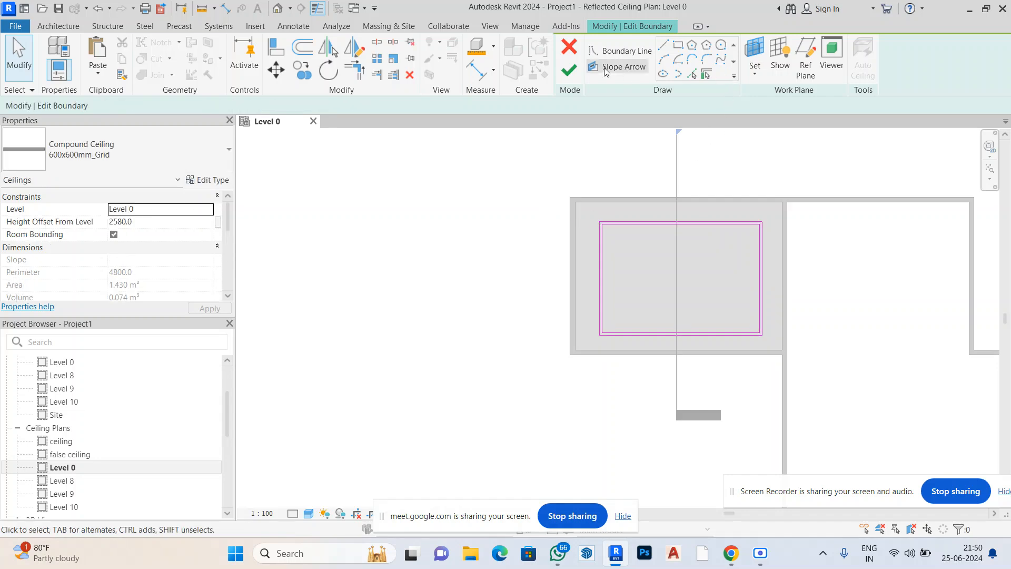
click(569, 70)
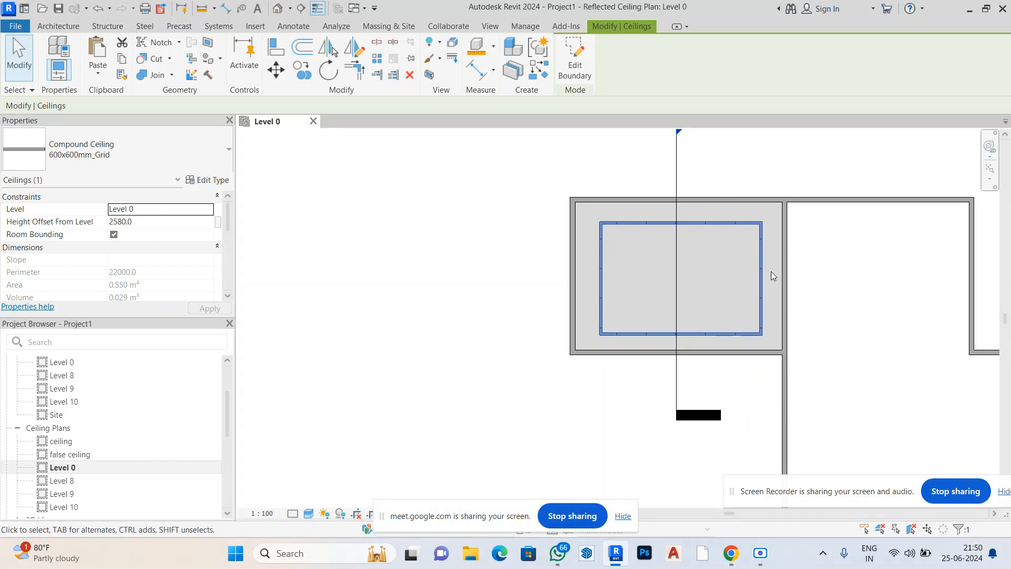
Delete the Finish 2 [5] layer with the ceiling tile material from the frame ceiling's 600x600mm_Grid type structure
click(208, 180)
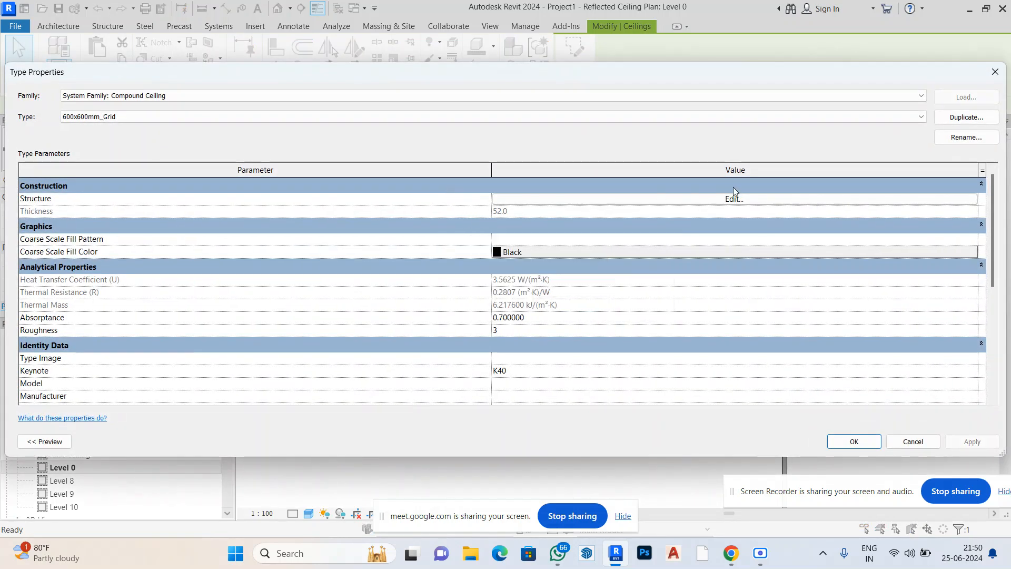
click(732, 199)
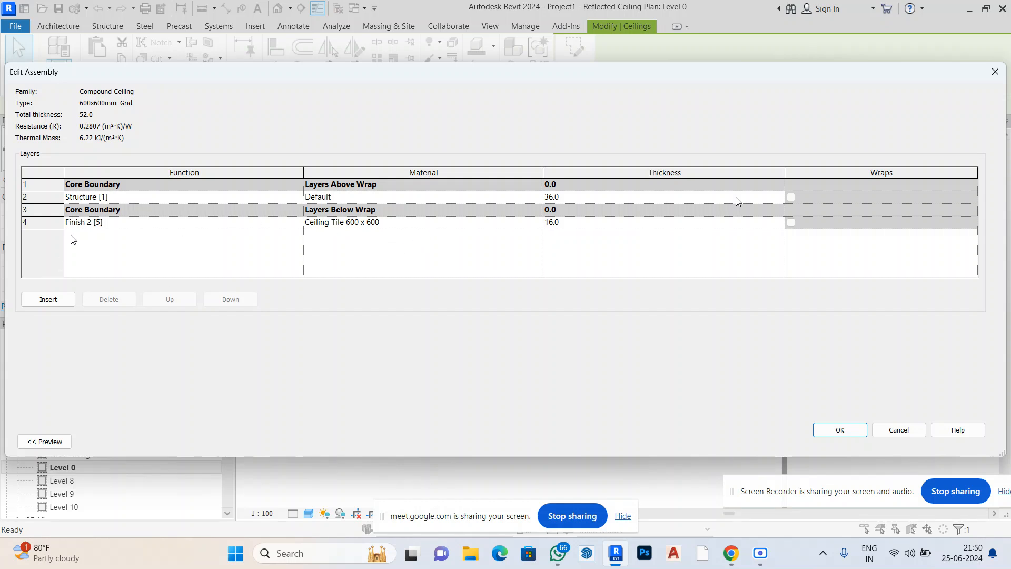
click(124, 226)
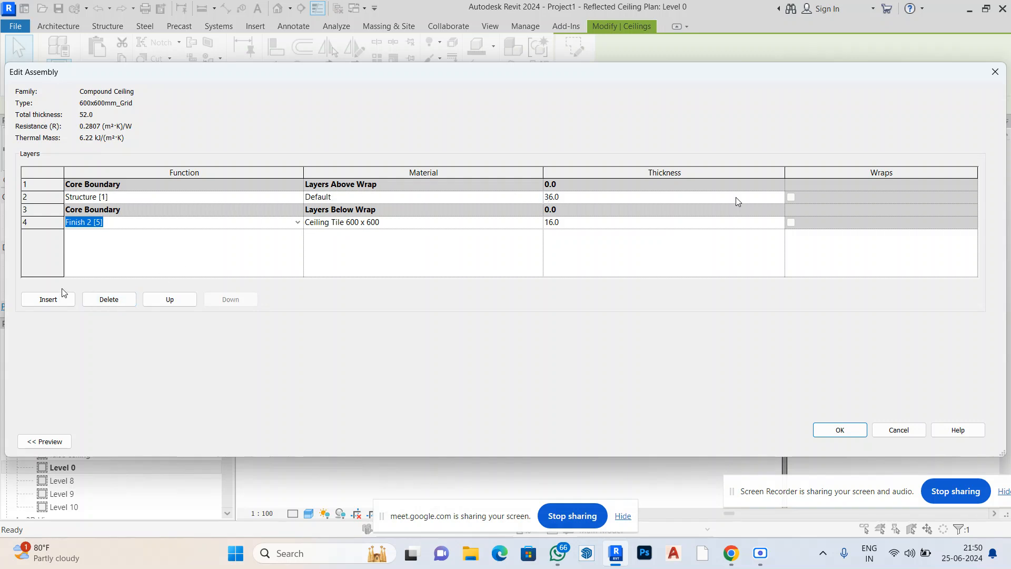
click(125, 299)
Open the material selection for the Structure [1] layer and search the project materials for wood
click(216, 198)
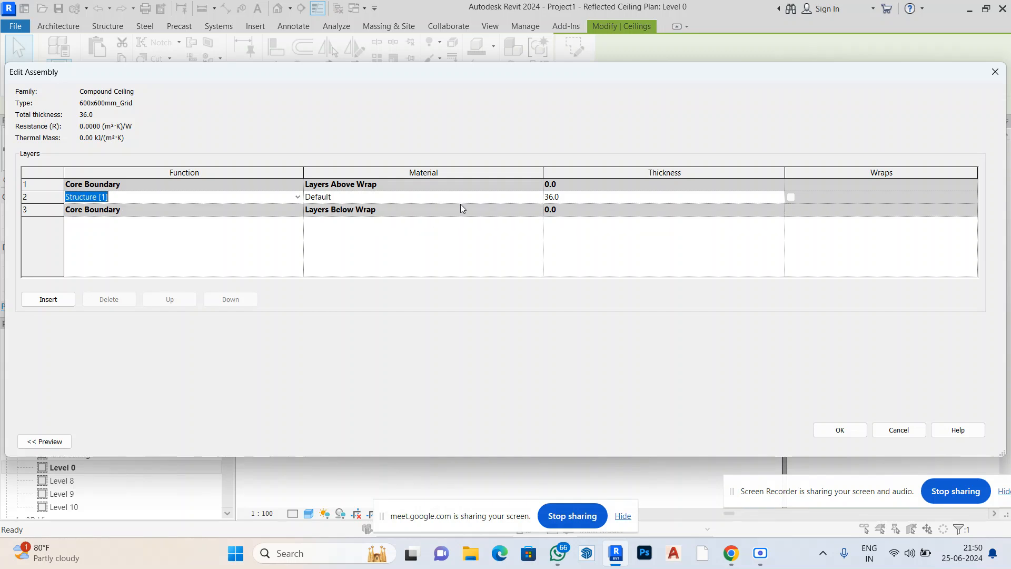
click(535, 198)
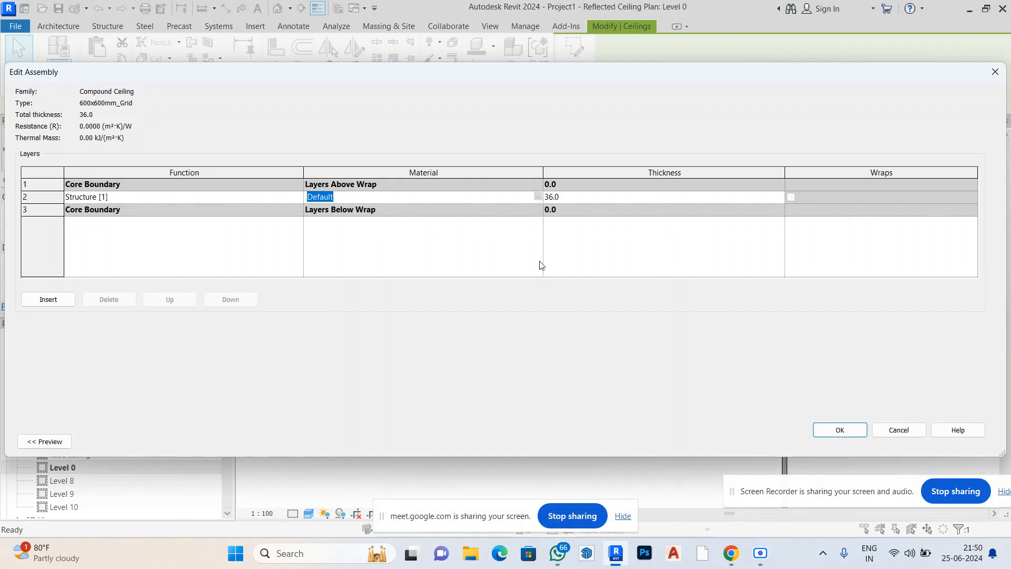
click(537, 196)
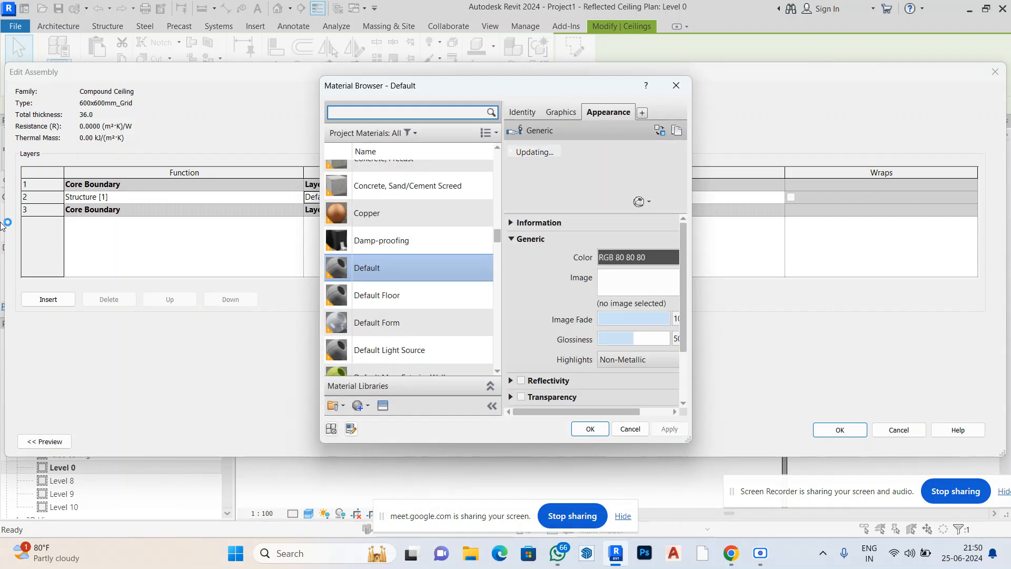
text(wooden)
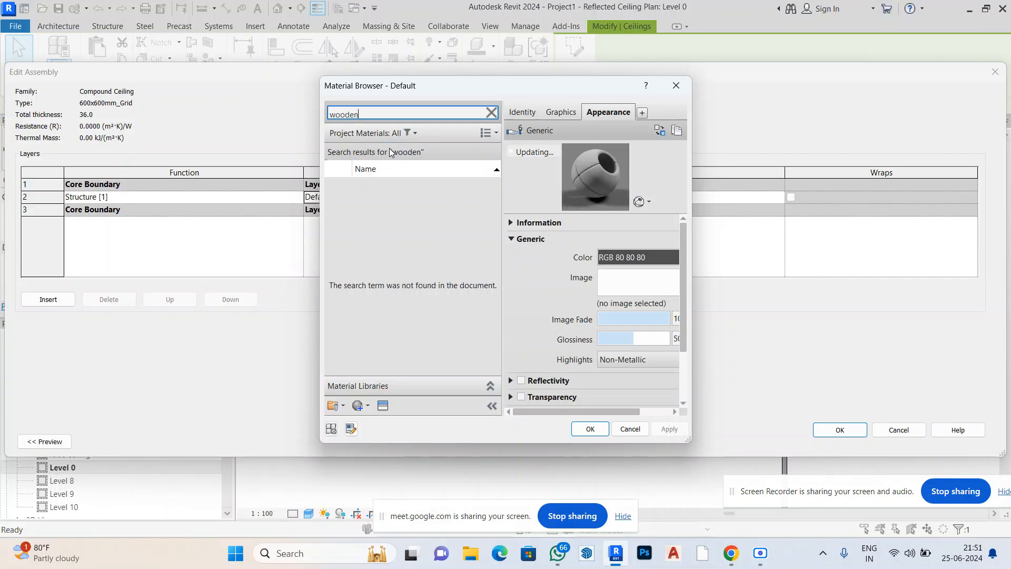
key(BackSpace)
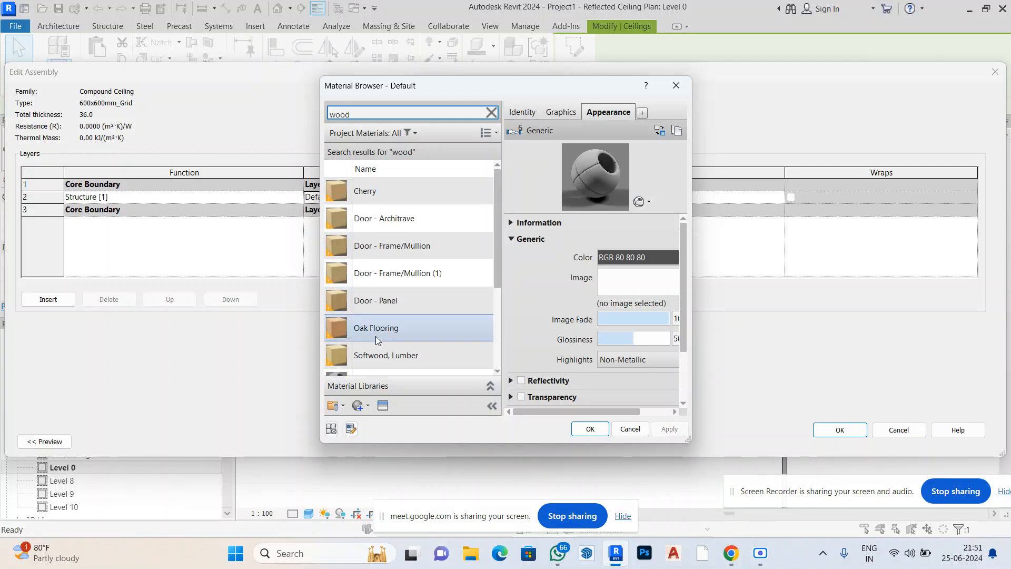
scroll(381, 331, down, 3)
scroll(382, 333, up, 3)
scroll(381, 333, down, 3)
scroll(382, 333, up, 3)
Compare the wooden door materials, assign Door - Panel to the structure layer, and accept the ceiling type changes
click(382, 223)
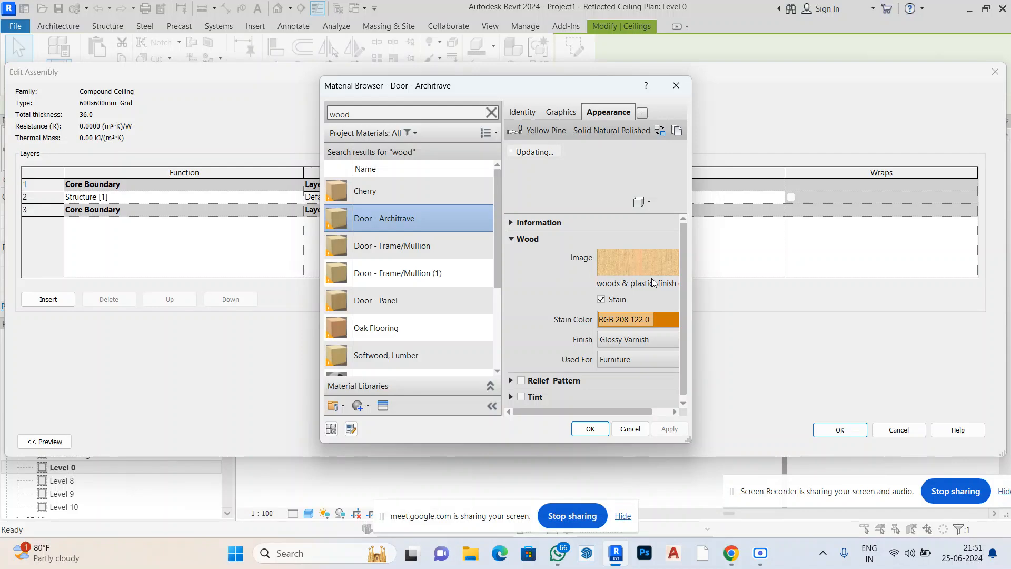
click(412, 255)
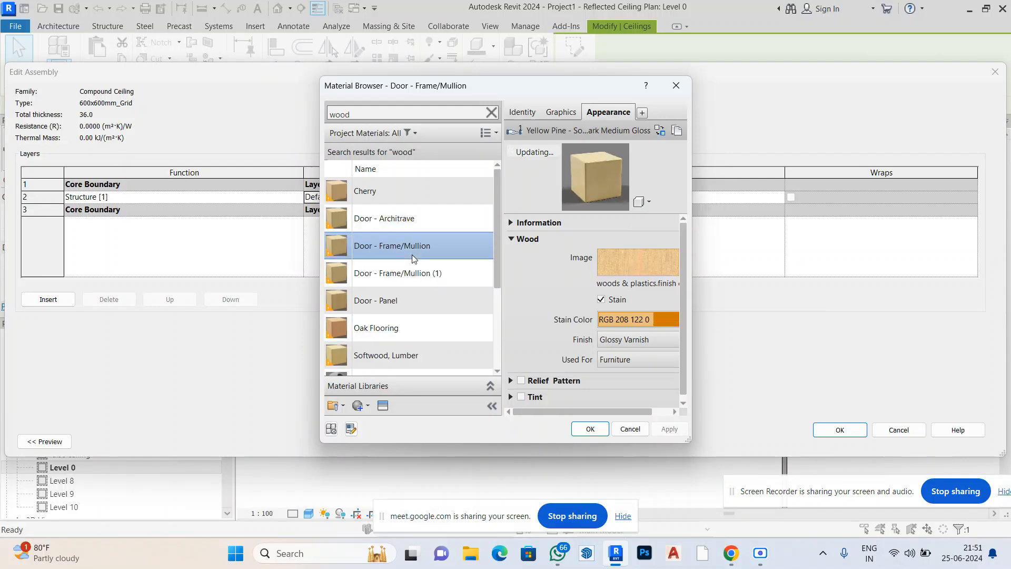
click(409, 296)
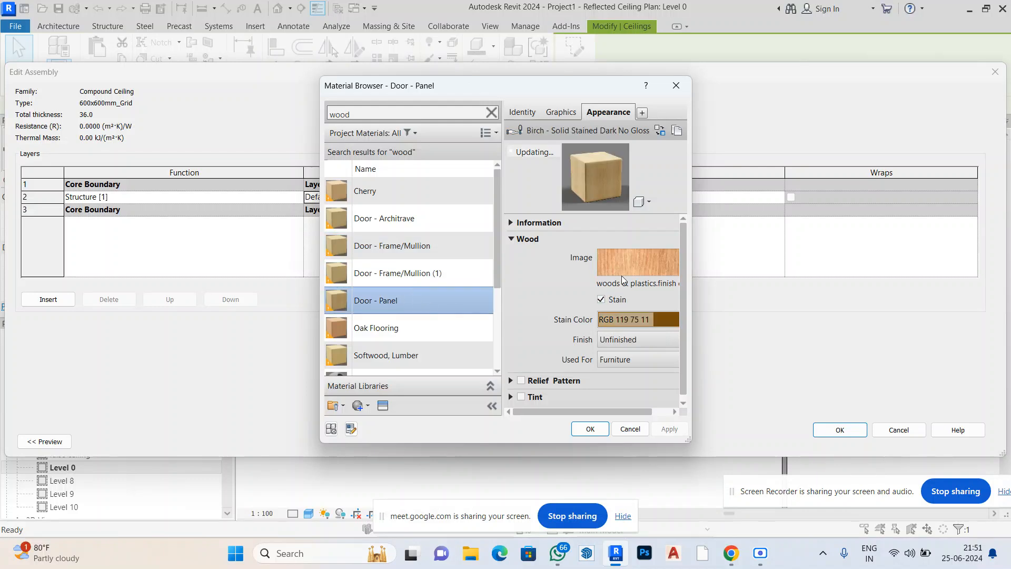
mouse_move(644, 258)
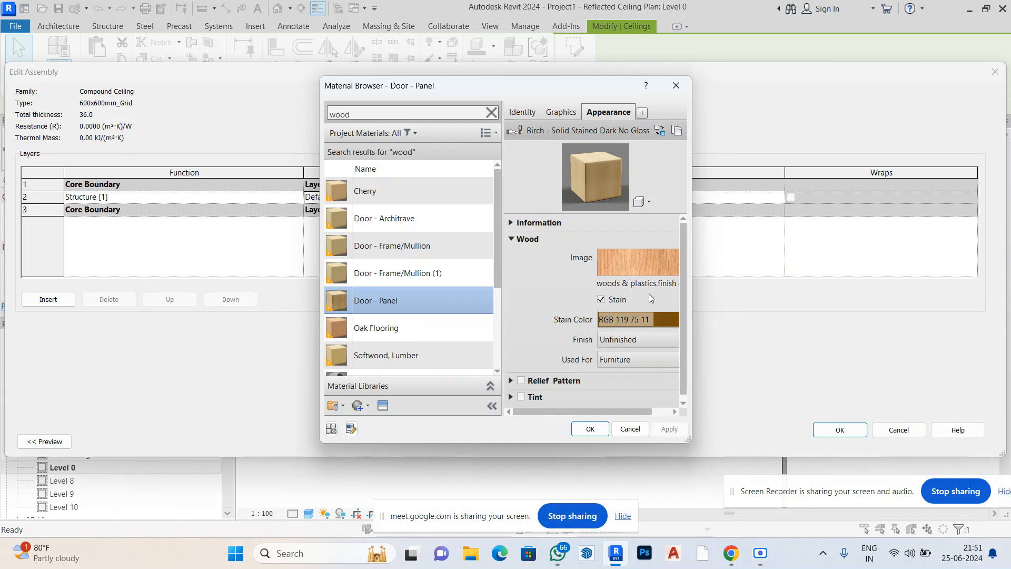
click(588, 427)
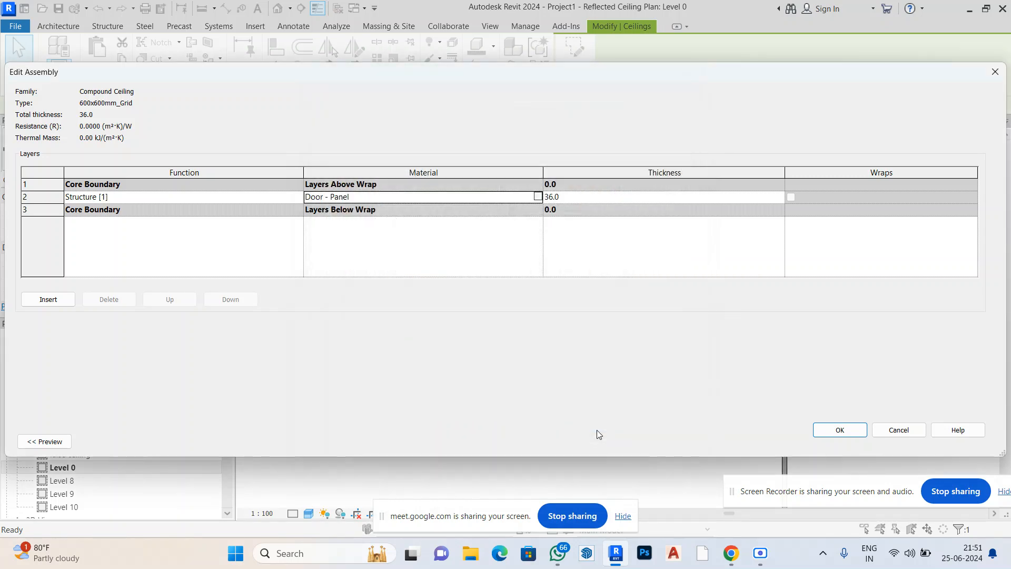
click(825, 430)
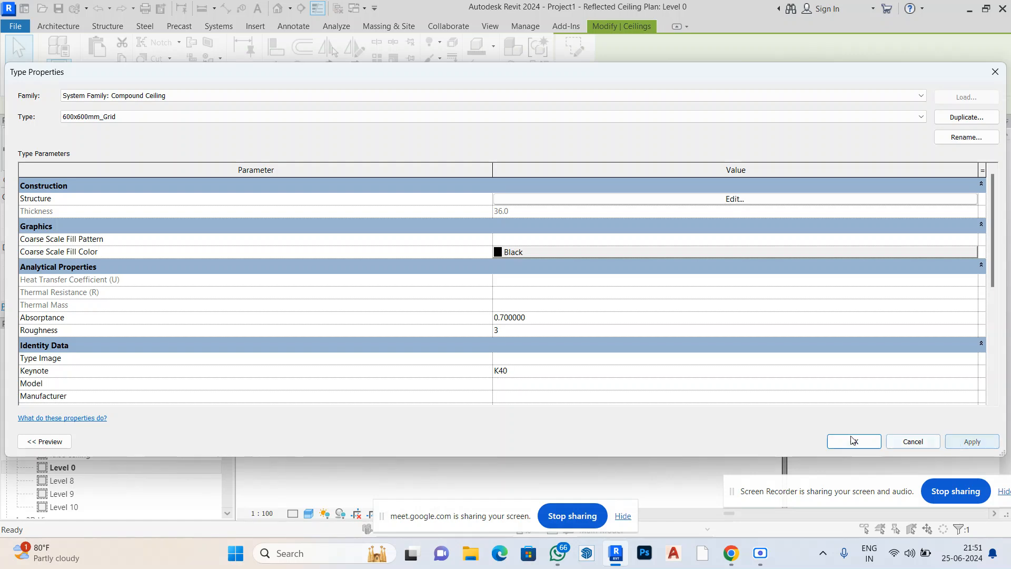
click(829, 440)
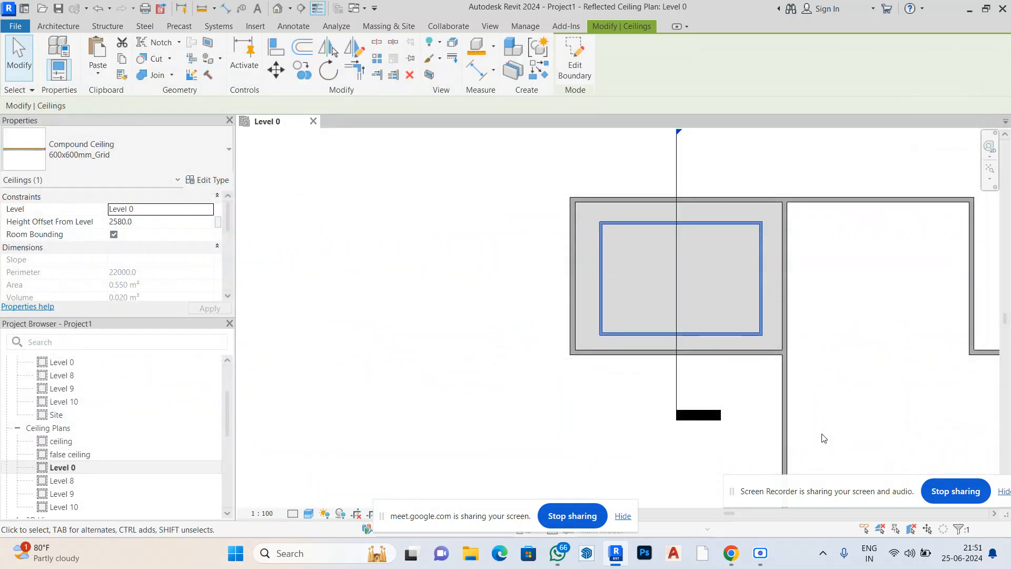
click(577, 406)
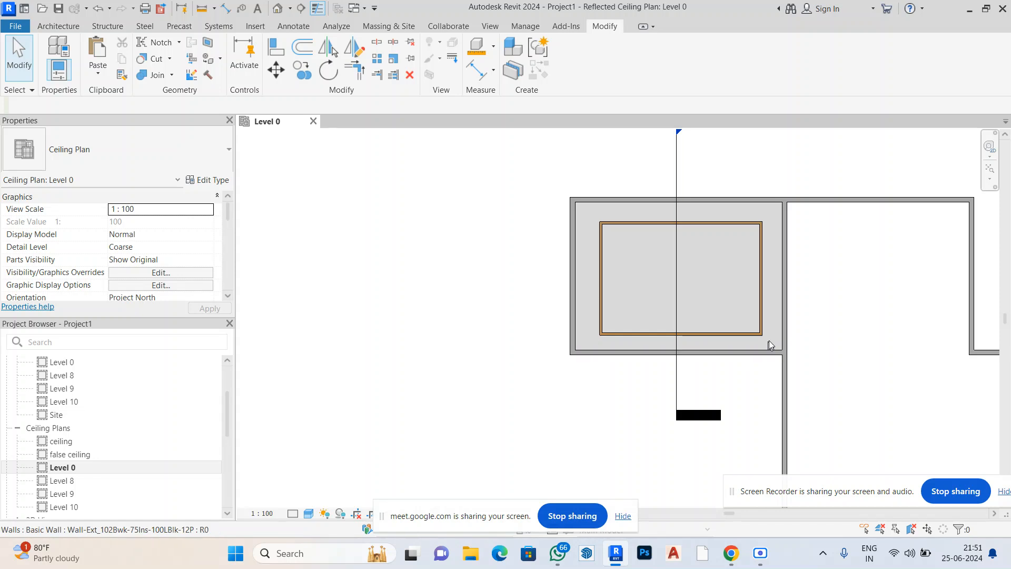
Examine the wooden frame ceiling around the northwest room in the Level 0 ceiling plan
scroll(847, 282, up, 5)
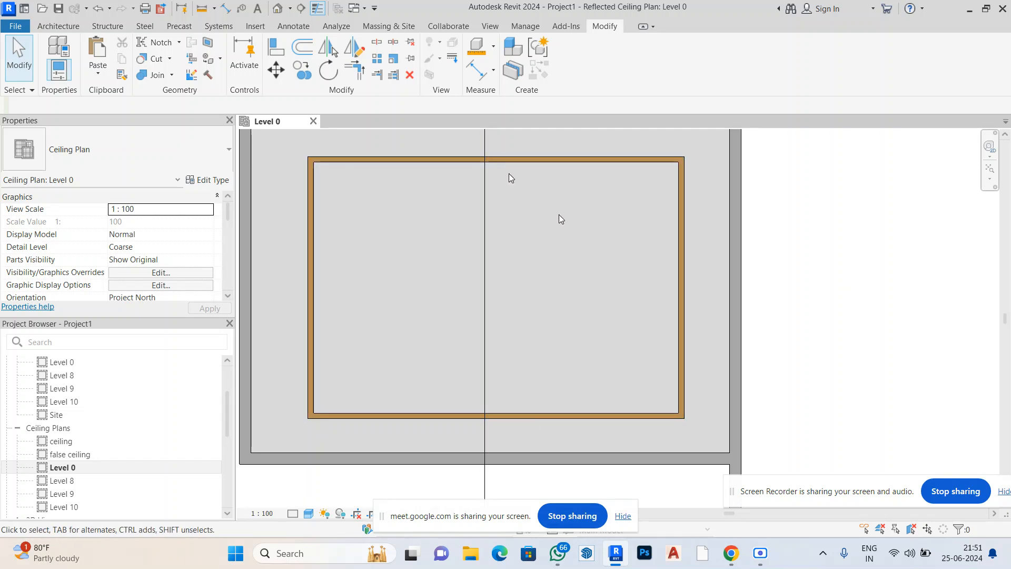
scroll(559, 219, down, 1)
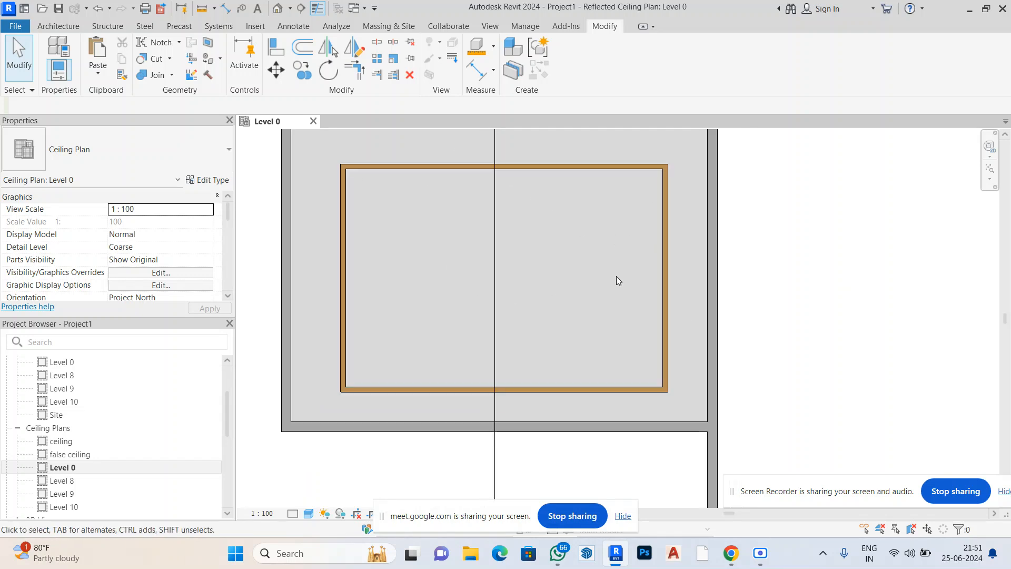
scroll(560, 305, down, 1)
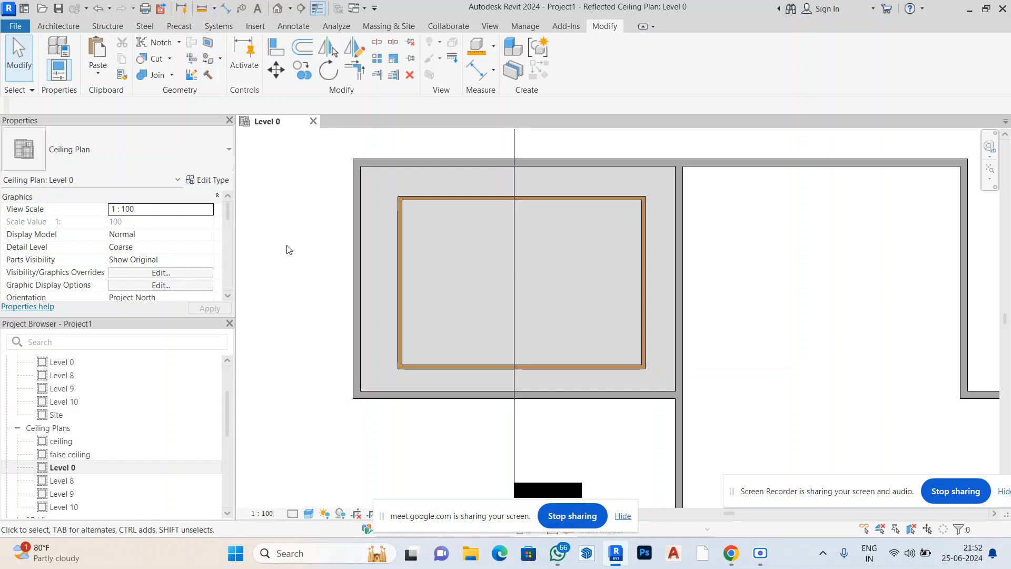
click(87, 470)
mouse_move(733, 559)
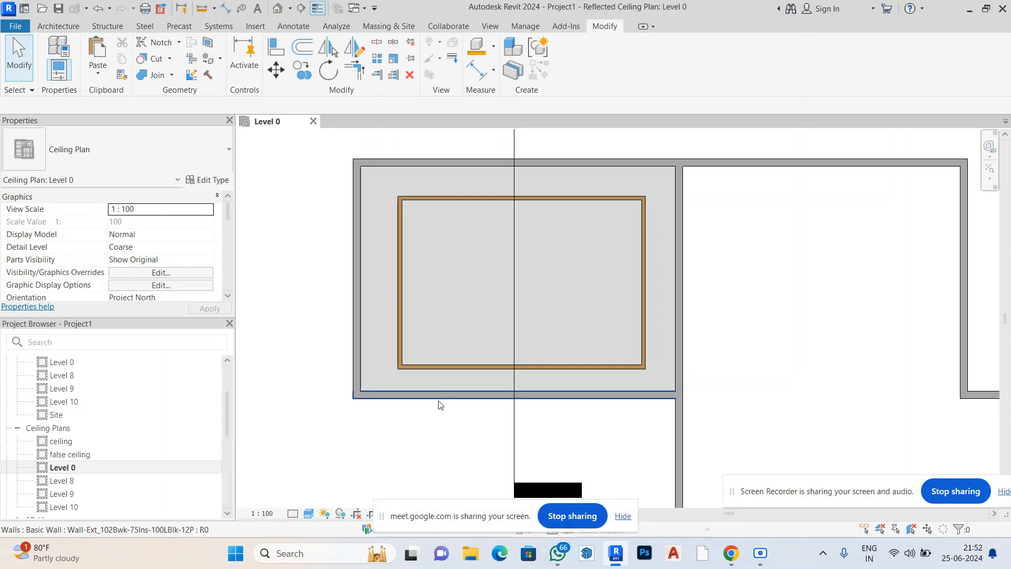
scroll(563, 184, down, 2)
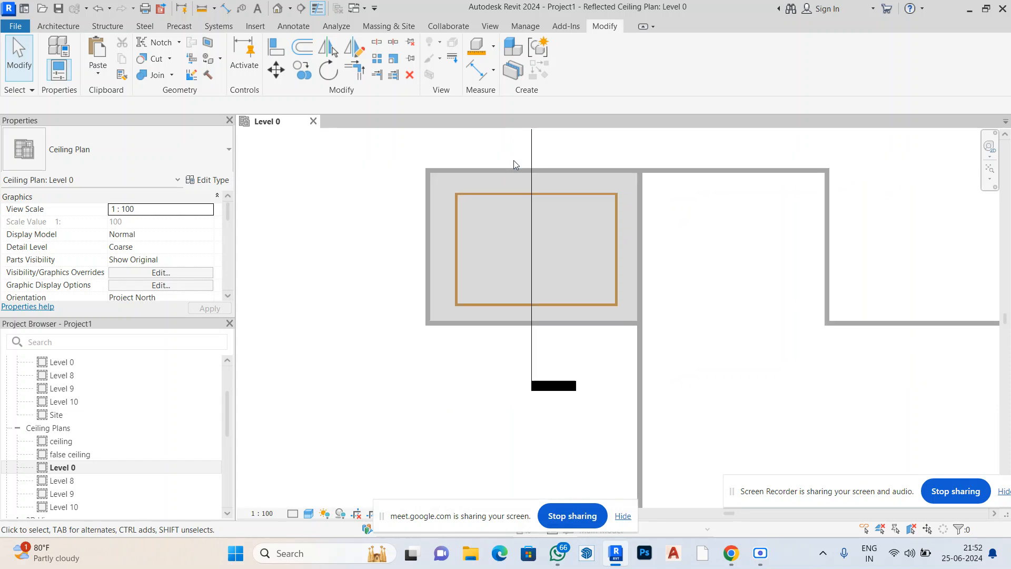
scroll(579, 158, up, 2)
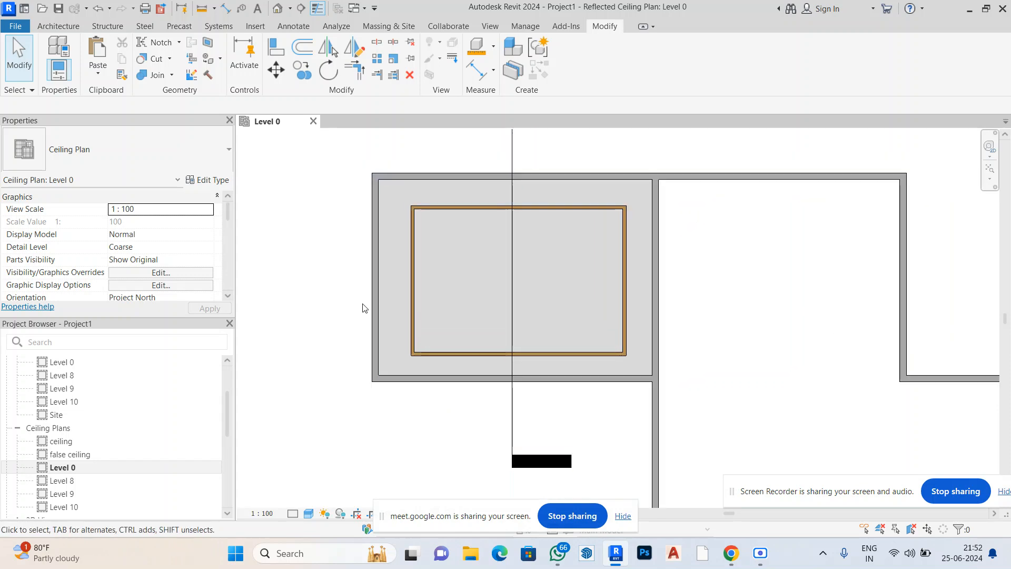
scroll(363, 307, down, 2)
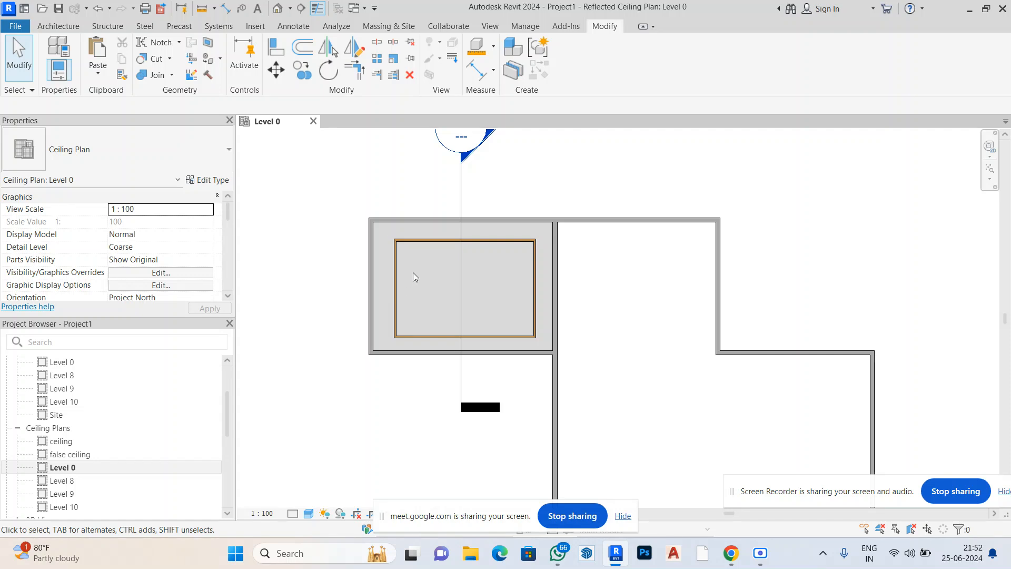
scroll(598, 276, up, 2)
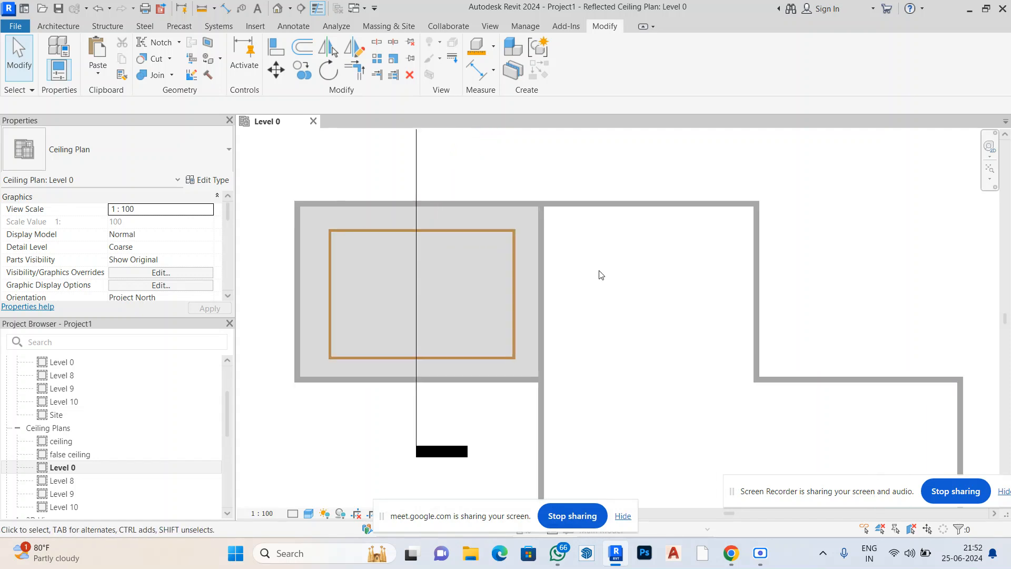
Open the wooden frame ceiling's boundary sketch, finish the edit, and dismiss the save reminder
click(511, 236)
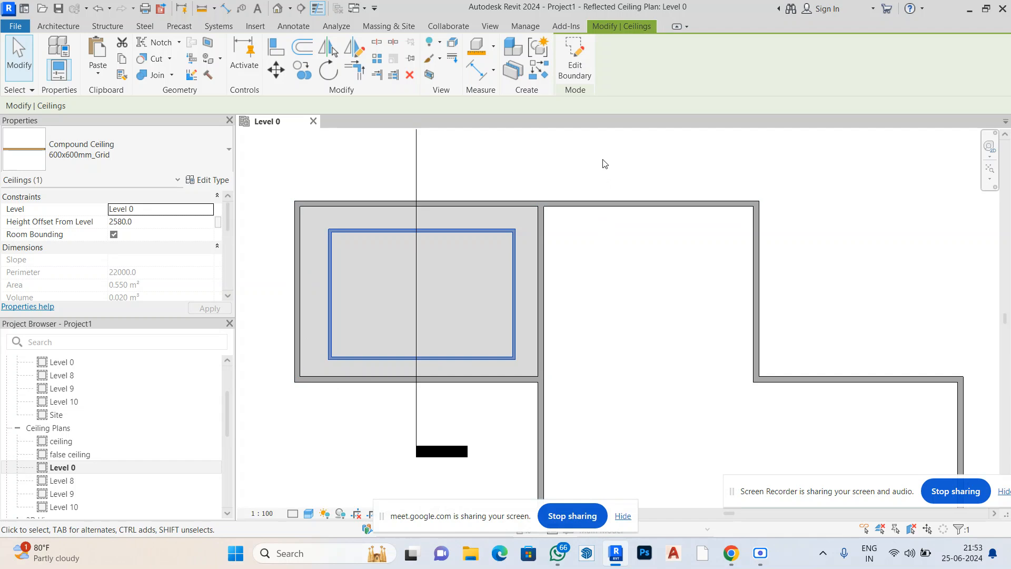
key(Escape)
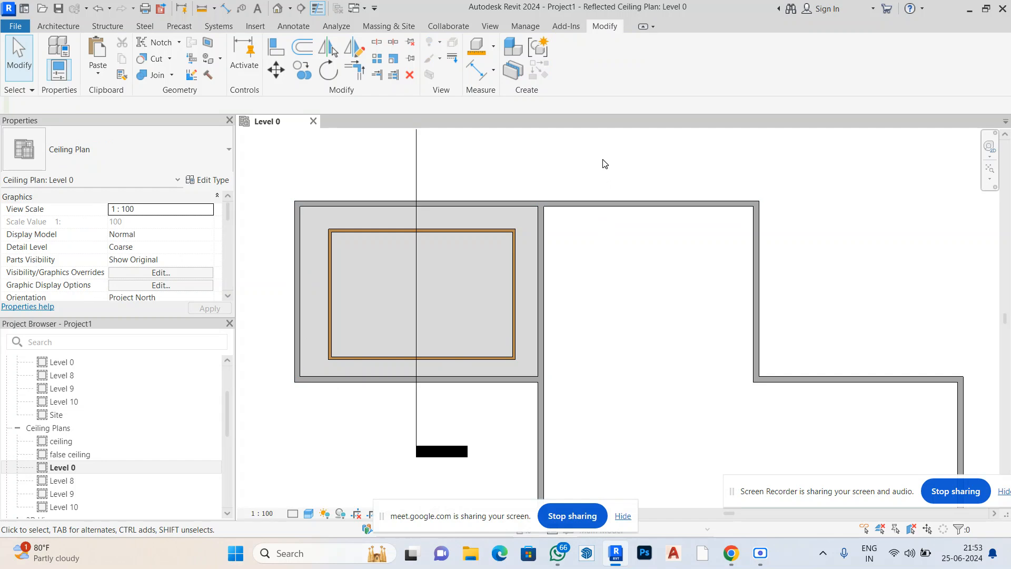
double_click(491, 230)
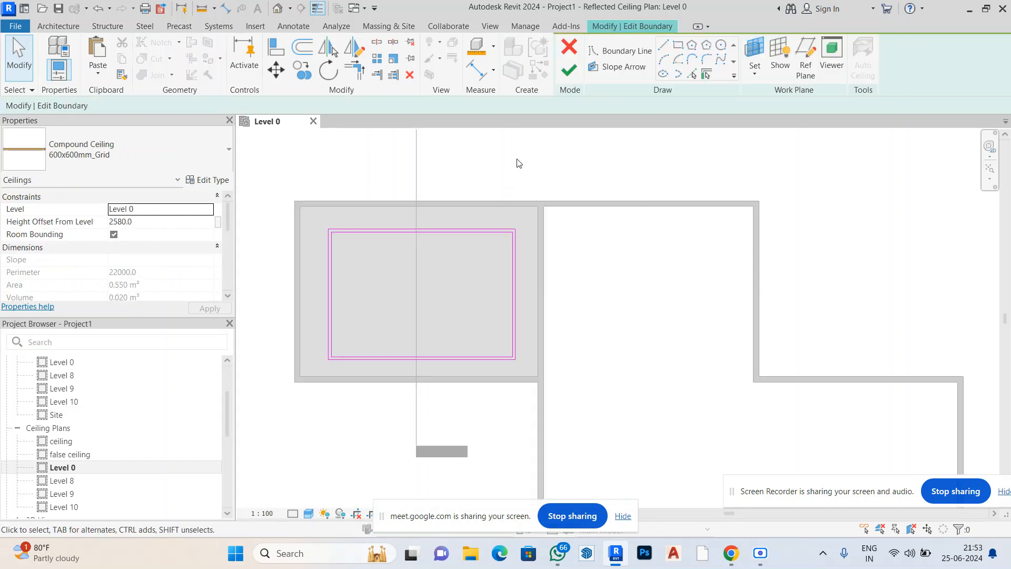
click(569, 70)
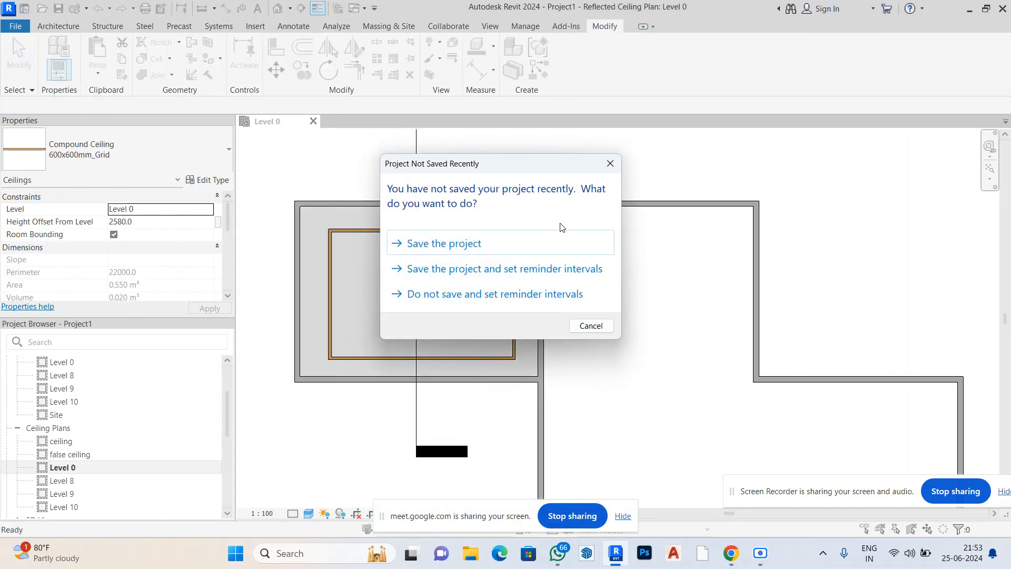
click(611, 163)
scroll(548, 189, down, 3)
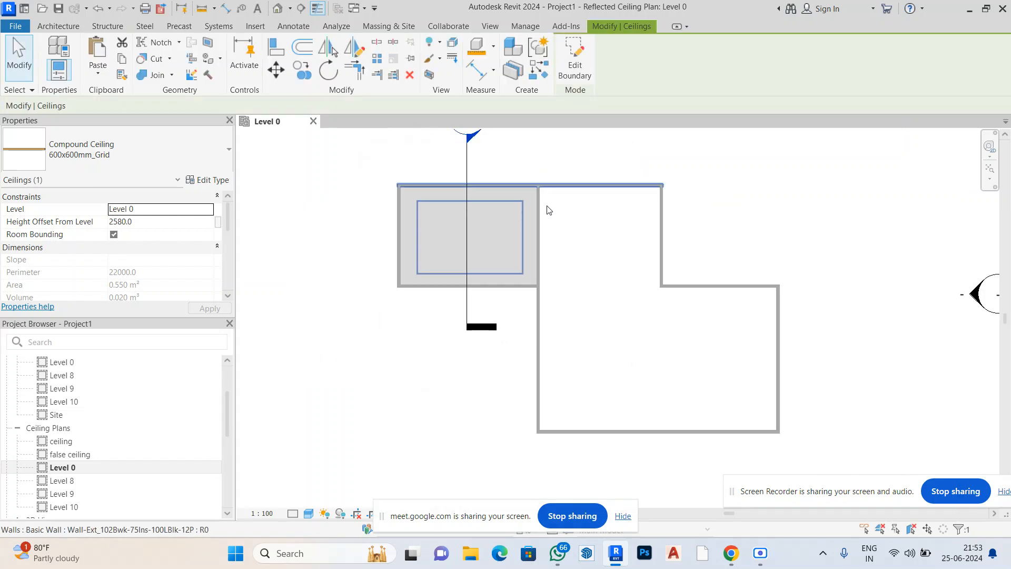
scroll(522, 303, up, 1)
scroll(520, 307, down, 2)
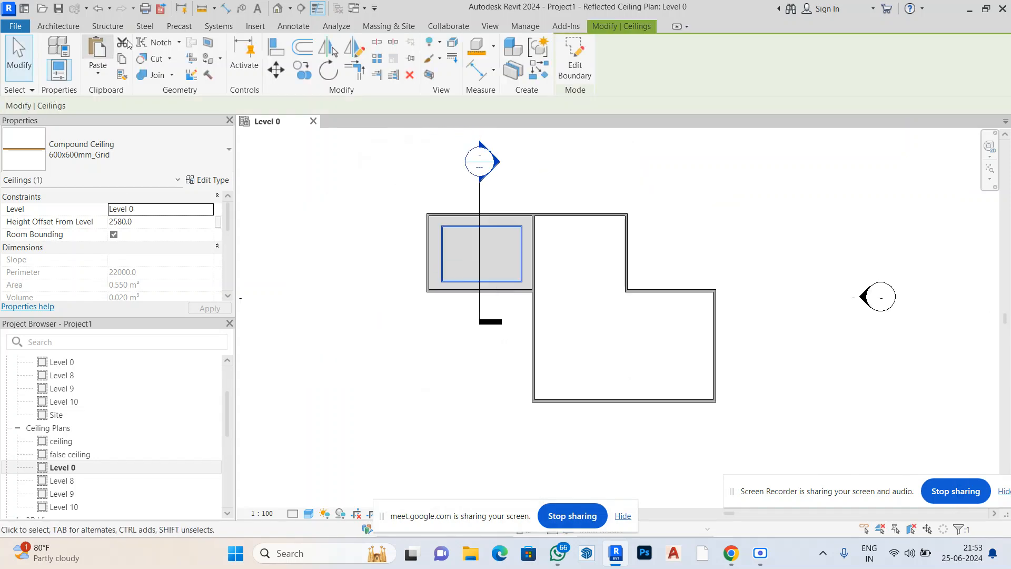
click(57, 28)
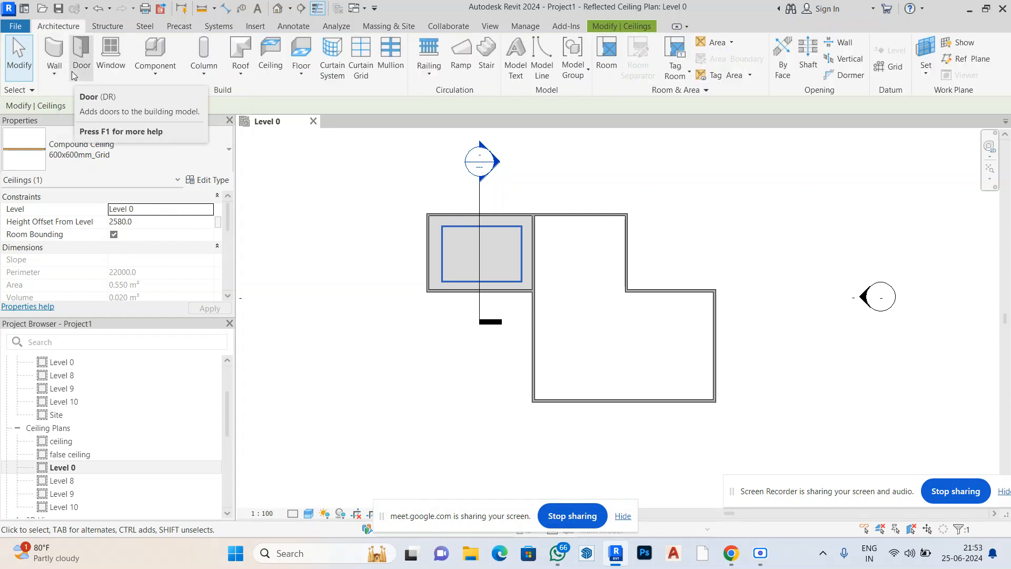
click(81, 55)
click(143, 160)
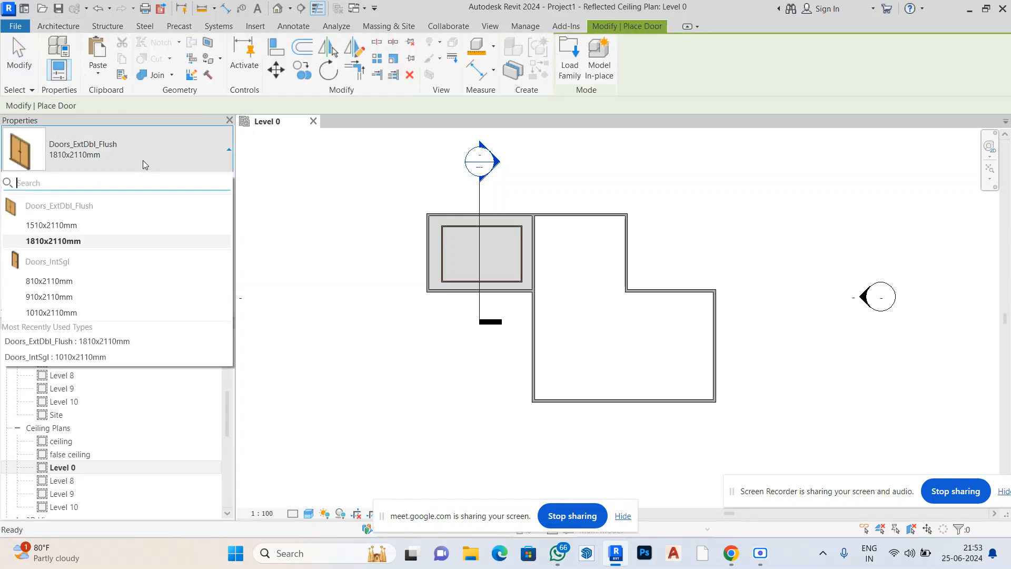
click(96, 248)
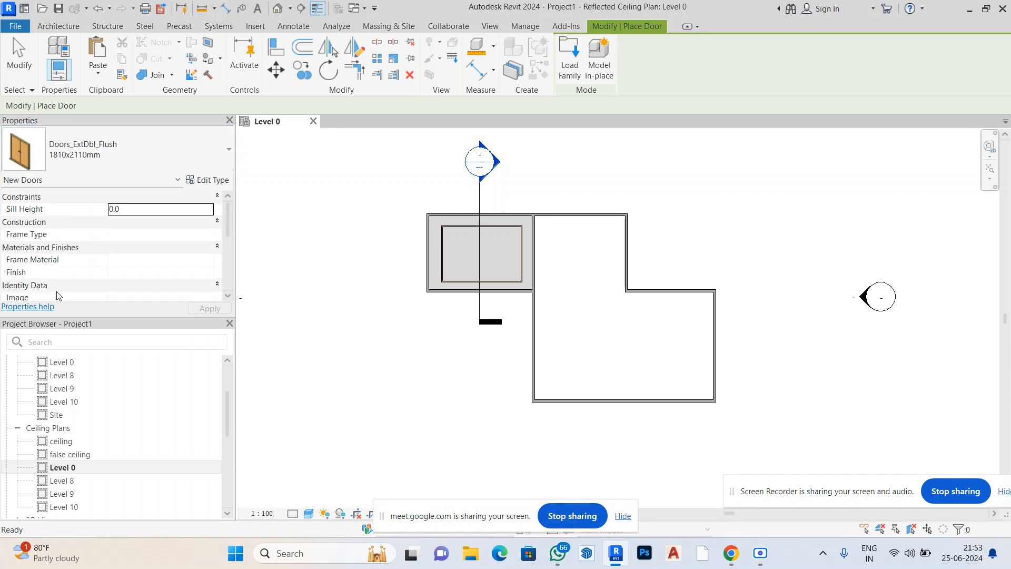
Open the Level 0 floor plan
scroll(65, 437, up, 3)
click(64, 416)
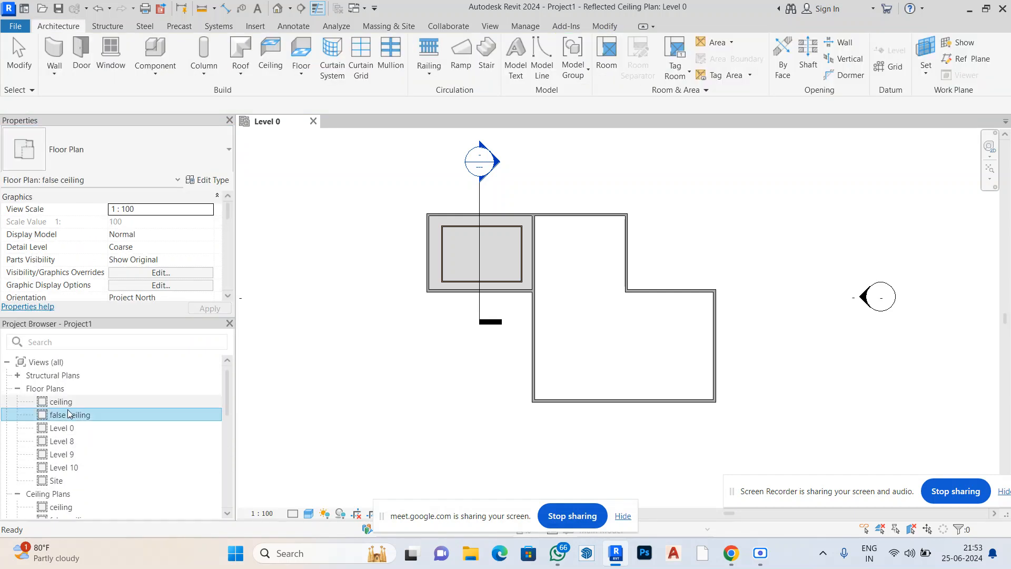
click(66, 430)
double_click(66, 429)
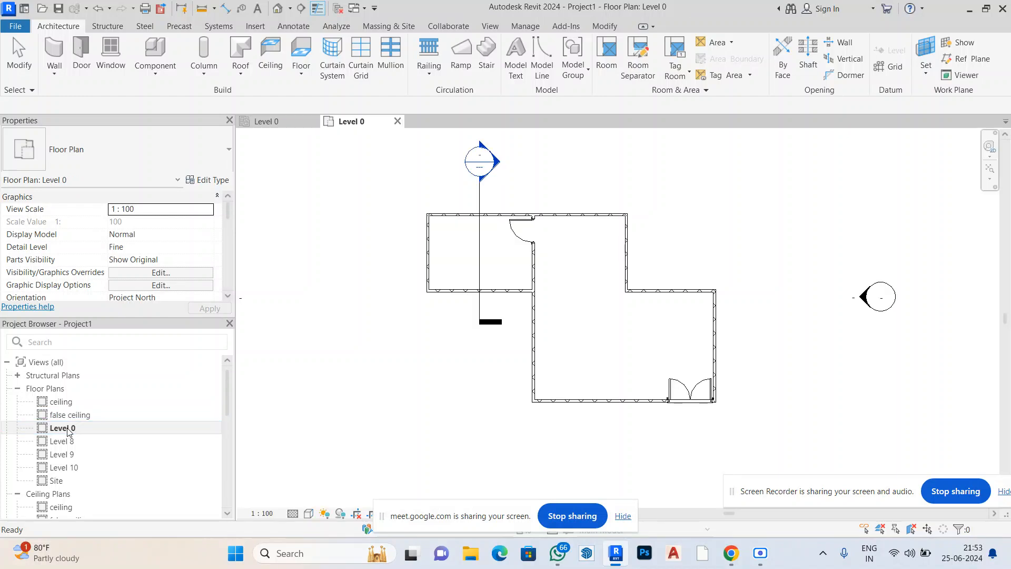
Open the exterior double door's family for editing and view its 3D model from an angle
click(700, 390)
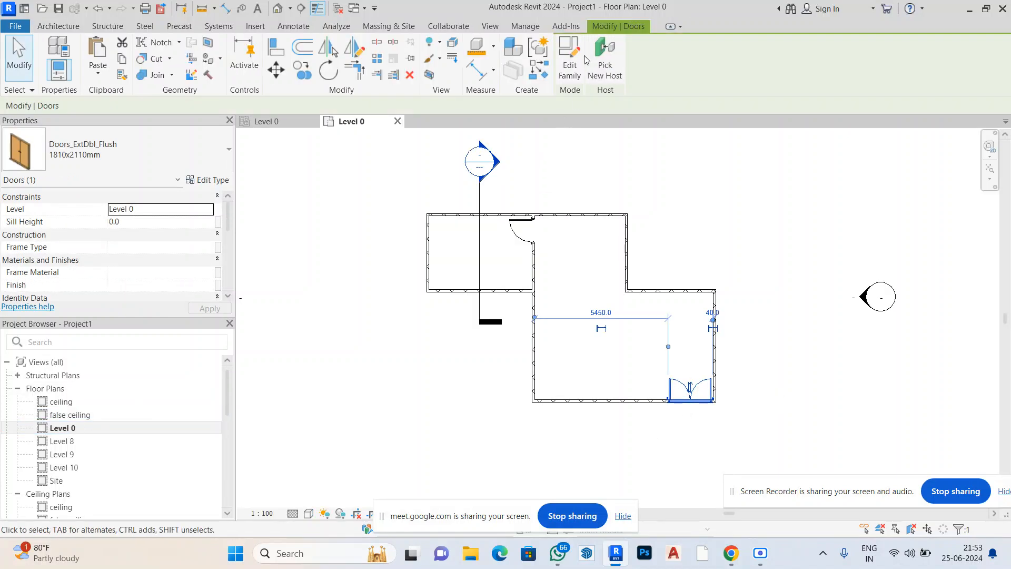
scroll(730, 416, up, 5)
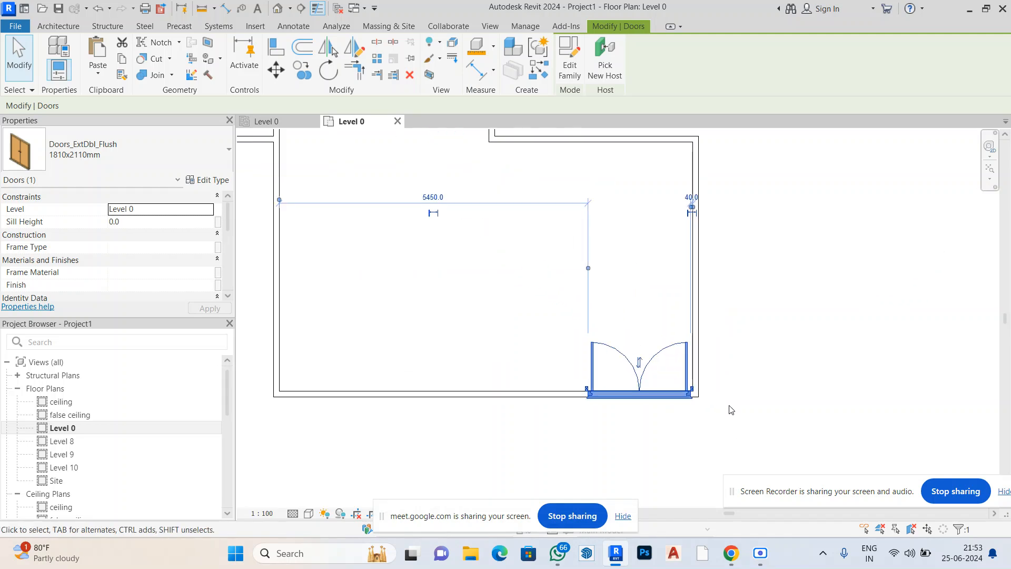
click(569, 70)
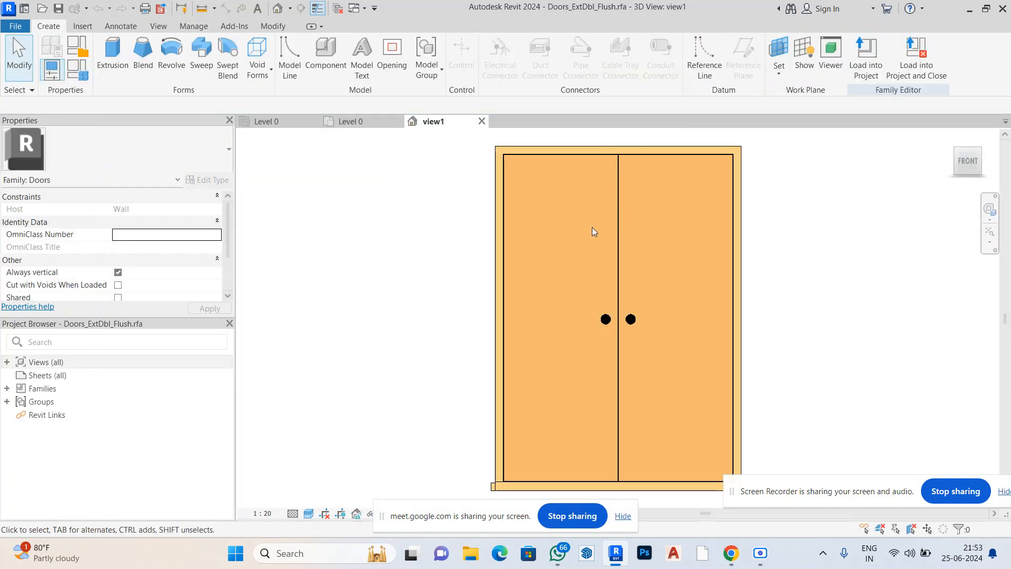
scroll(543, 261, down, 2)
mouse_move(962, 164)
mouse_down()
mouse_move(951, 183)
mouse_move(965, 164)
mouse_up()
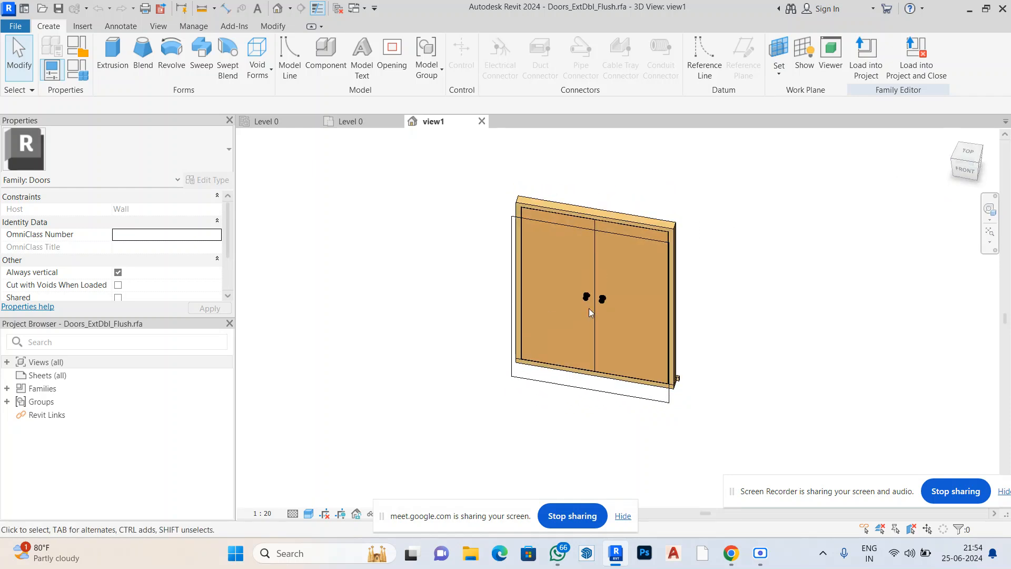
scroll(589, 307, down, 4)
scroll(588, 306, up, 5)
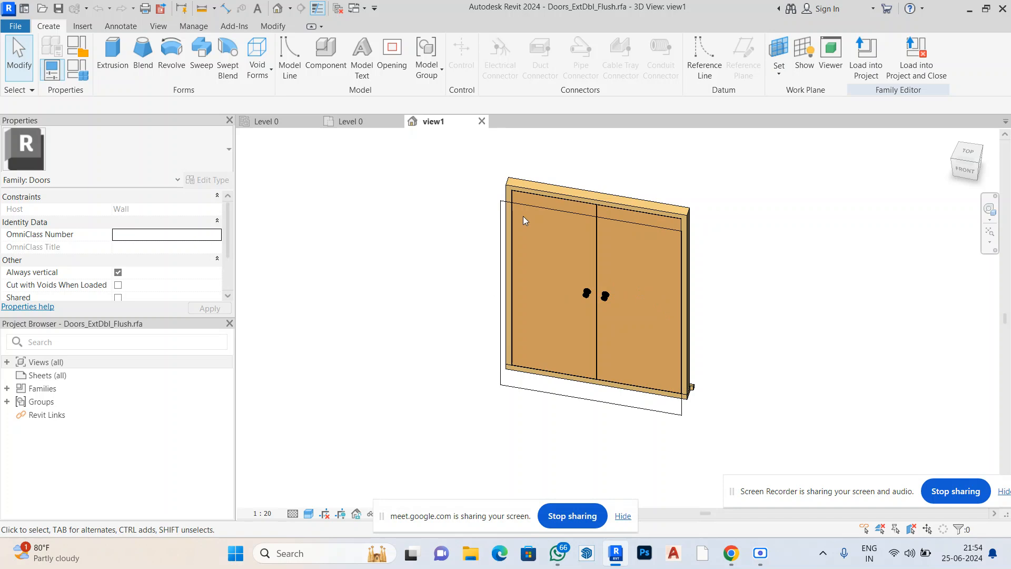
Select the whole double door model and try to rotate it in the front view
click(571, 191)
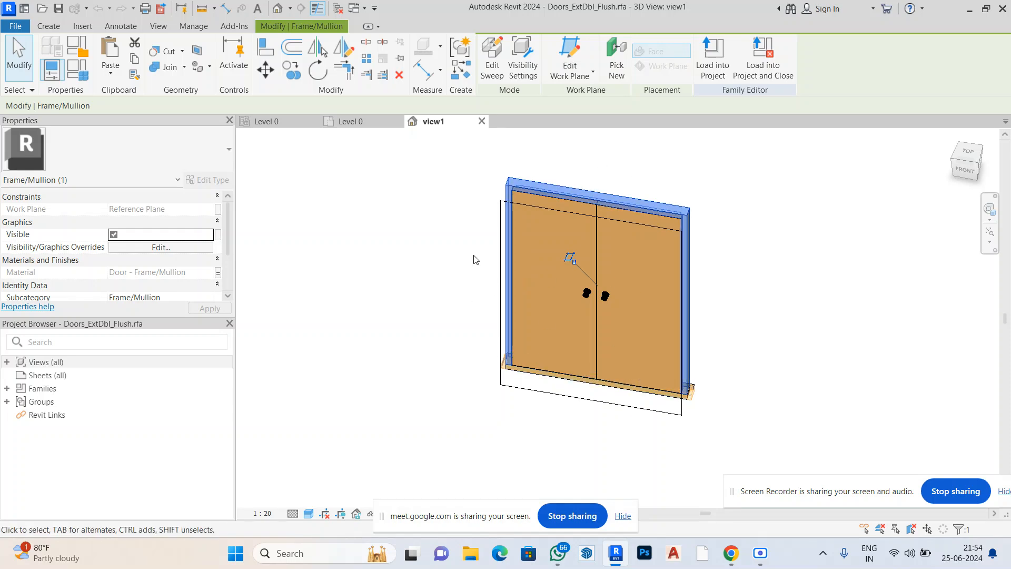
drag(477, 169, 752, 428)
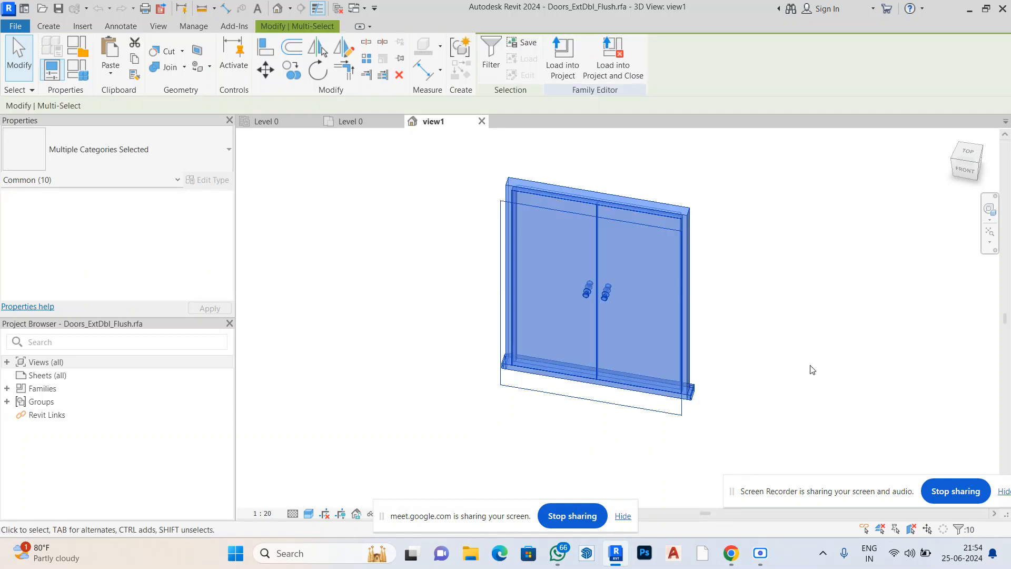
click(962, 171)
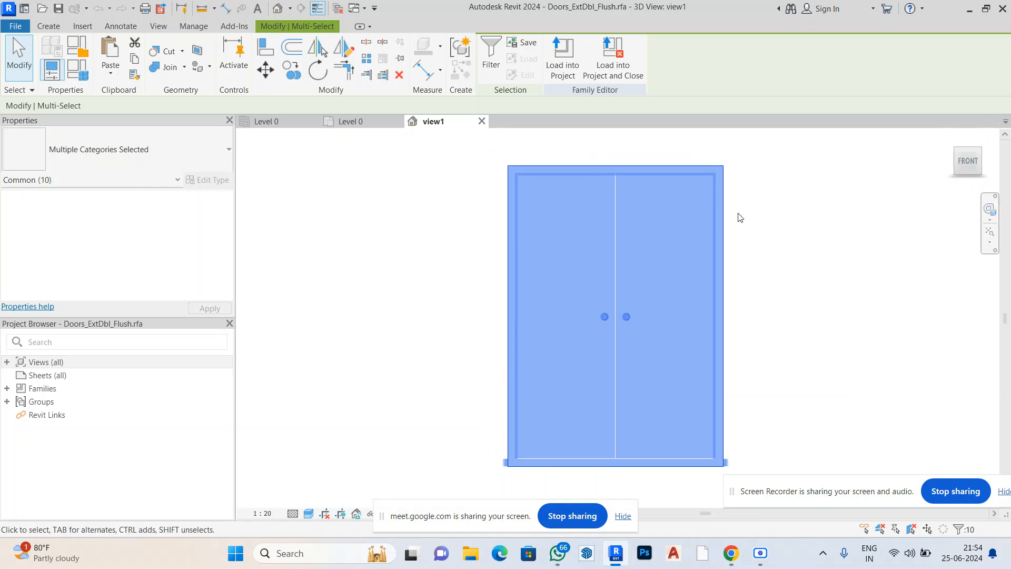
click(318, 69)
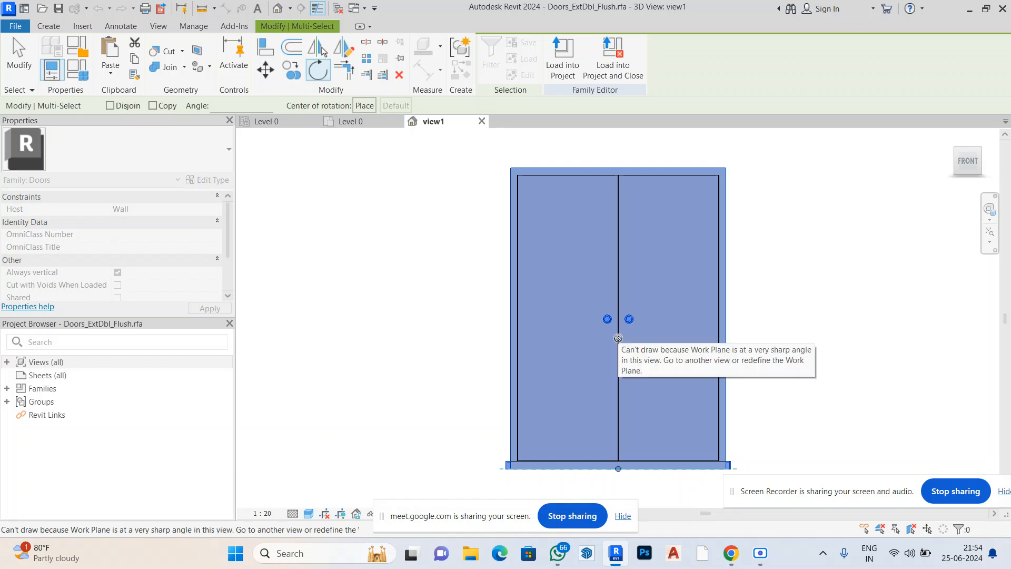
Inspect the door family's Ref. Level plan dimensions and load the family into the project
click(6, 363)
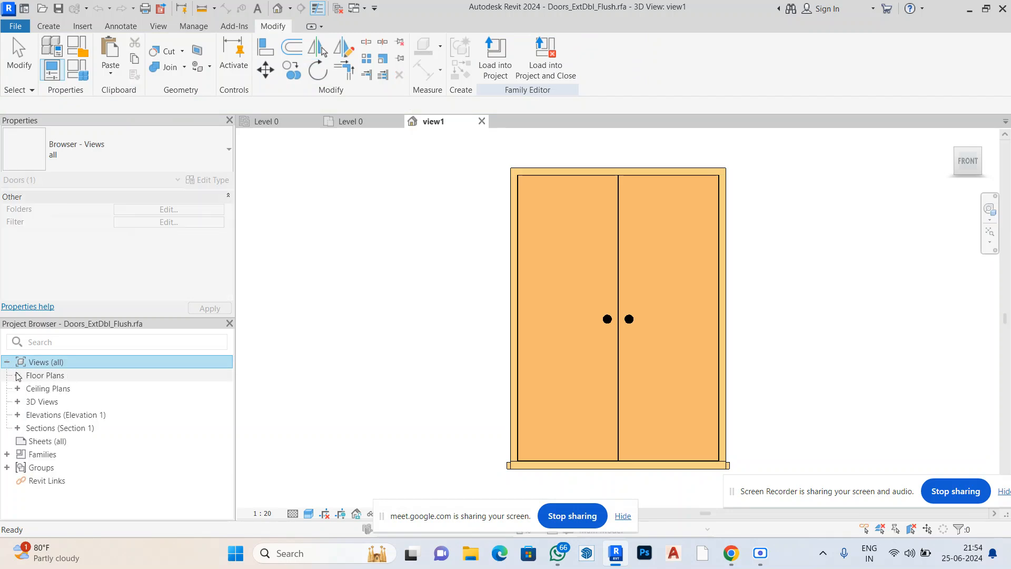
click(17, 375)
double_click(53, 389)
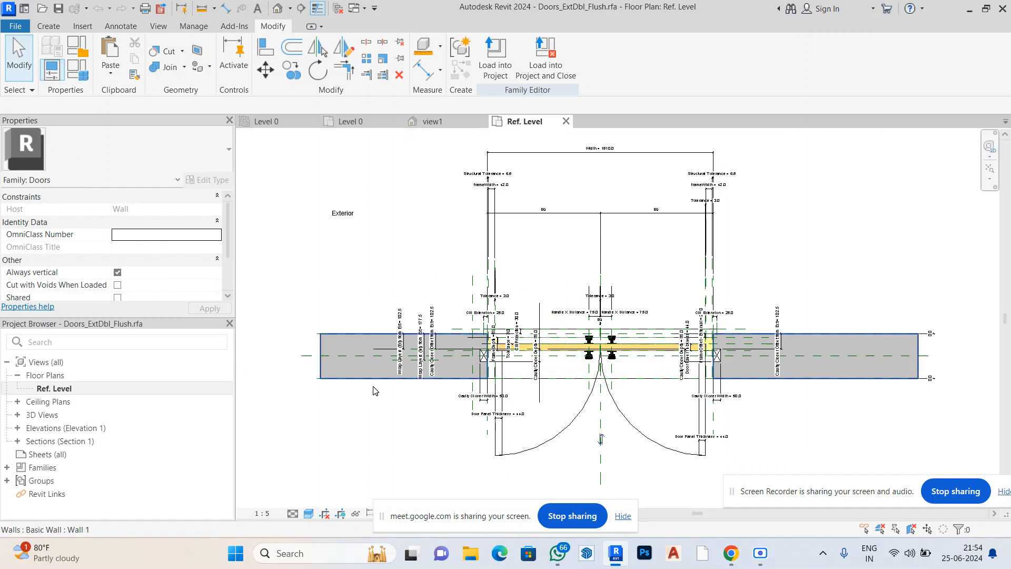
scroll(465, 418, up, 3)
scroll(465, 419, up, 2)
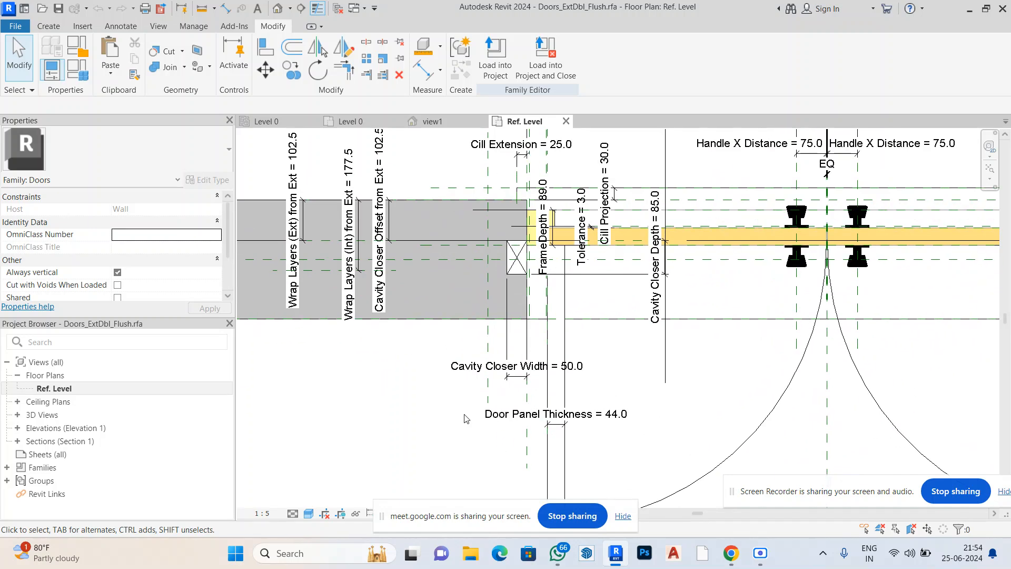
click(501, 68)
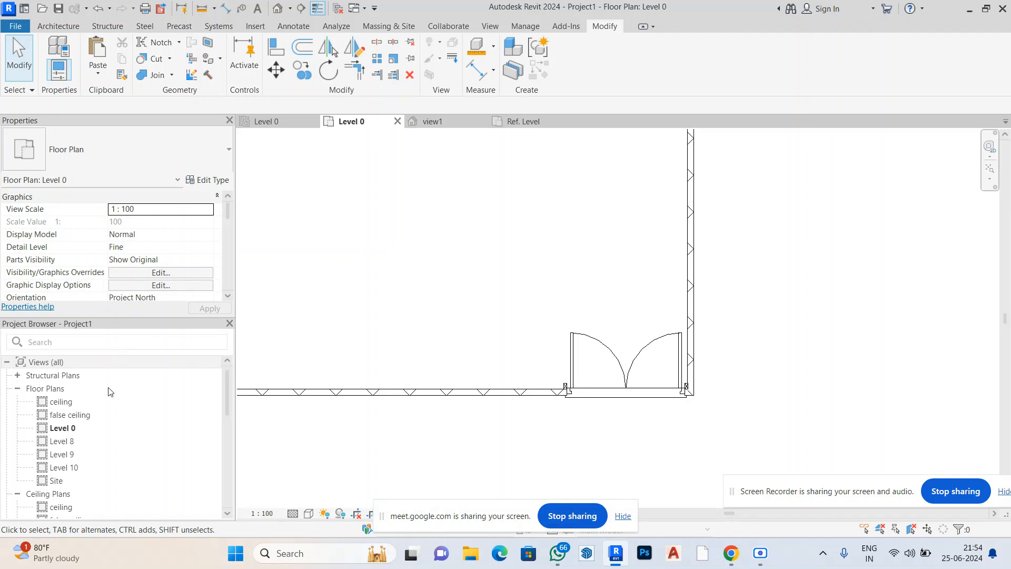
scroll(458, 314, down, 2)
scroll(477, 310, down, 1)
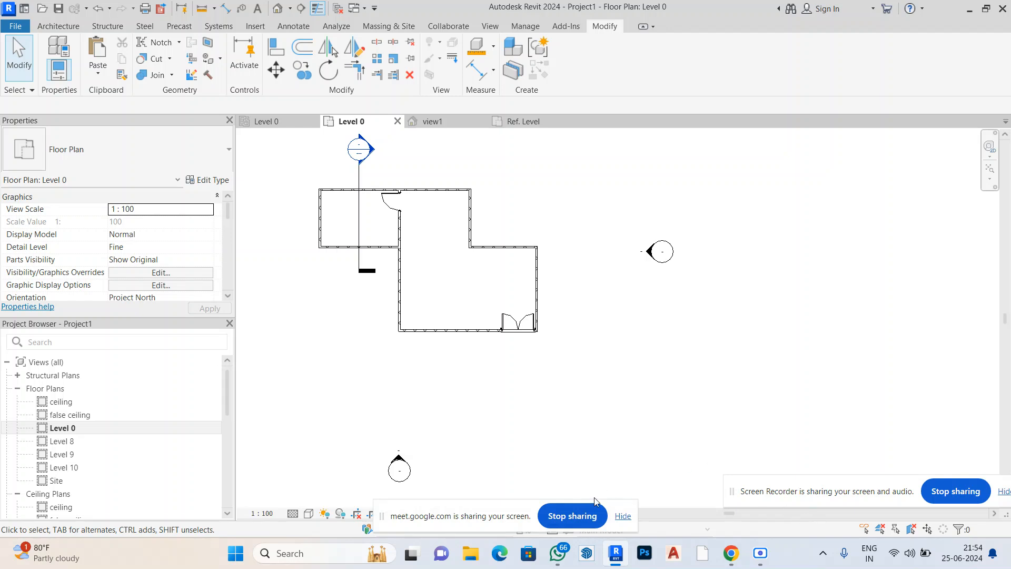
Stop the Google Meet screen share, view the meeting window, and switch back to the Revit project
click(569, 519)
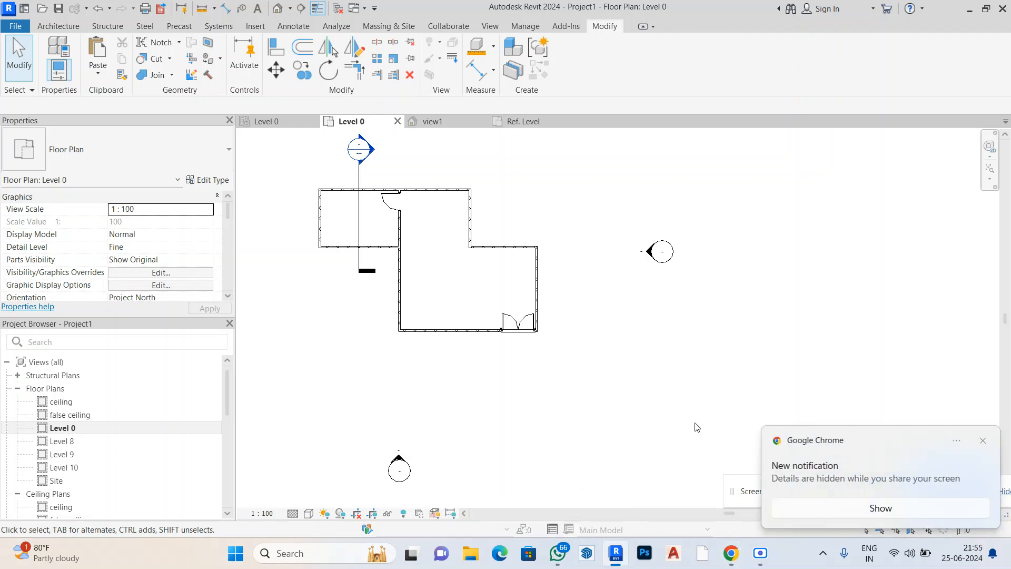
mouse_move(731, 553)
click(656, 481)
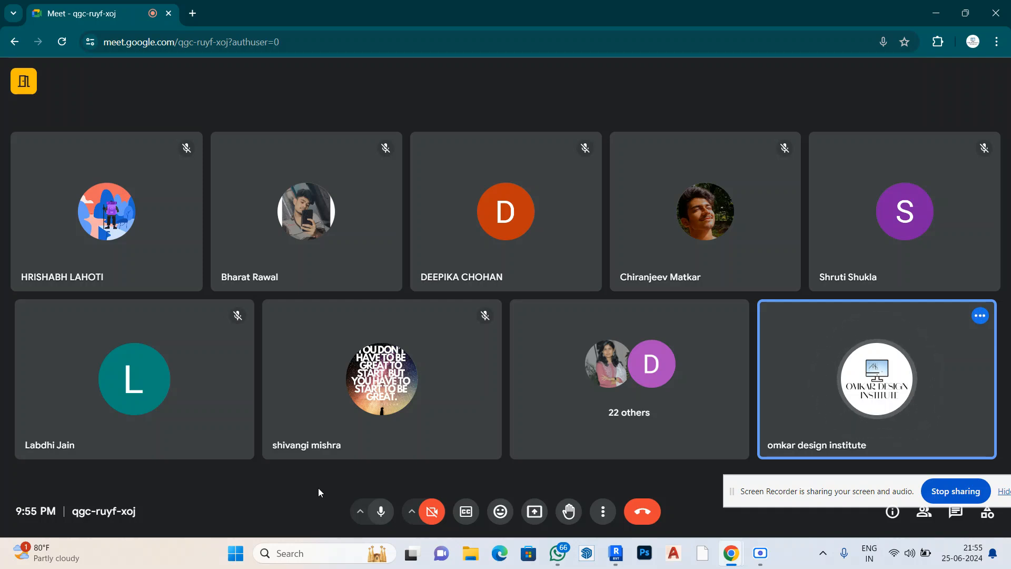
drag(735, 495, 635, 472)
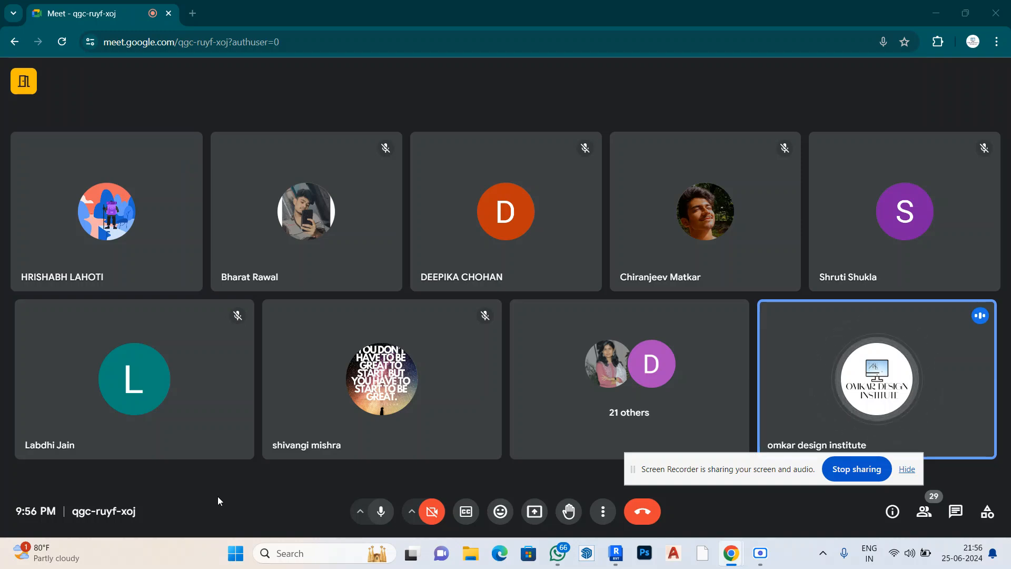
click(615, 553)
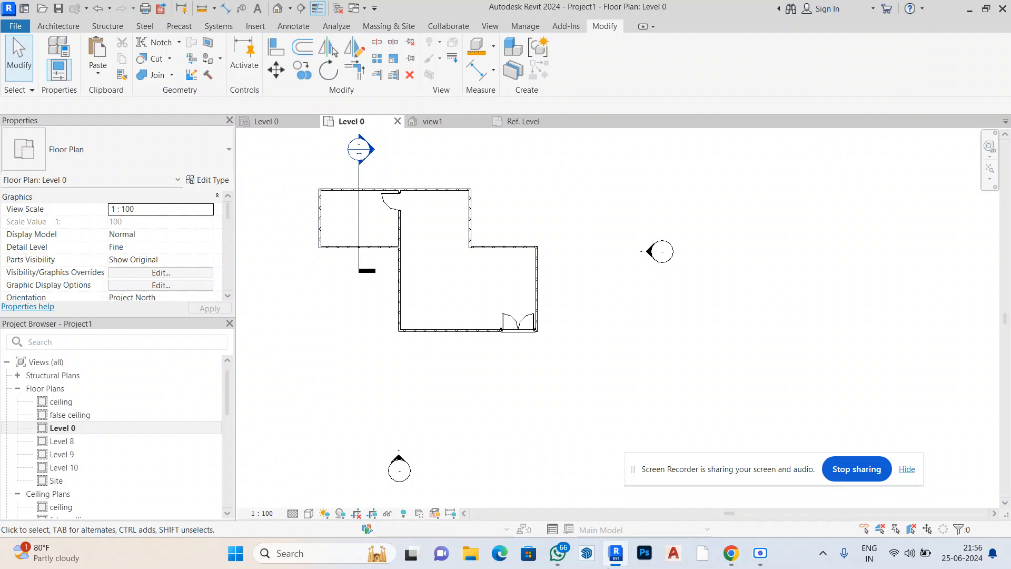
Draw a horizontal UB305x165x40 beam about 4400 mm long, starting about 3277 mm east of the building's east wall
click(59, 26)
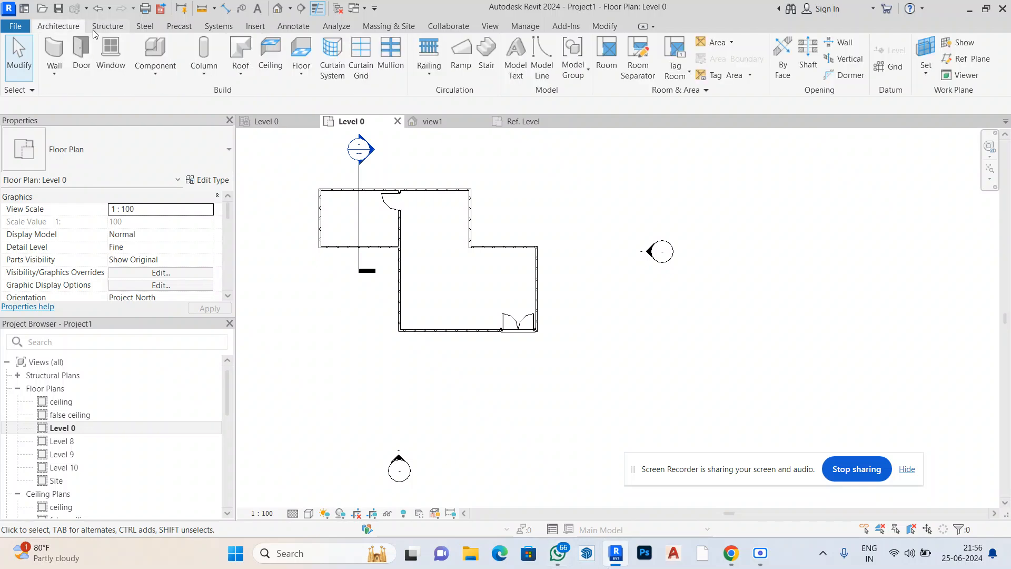
click(95, 31)
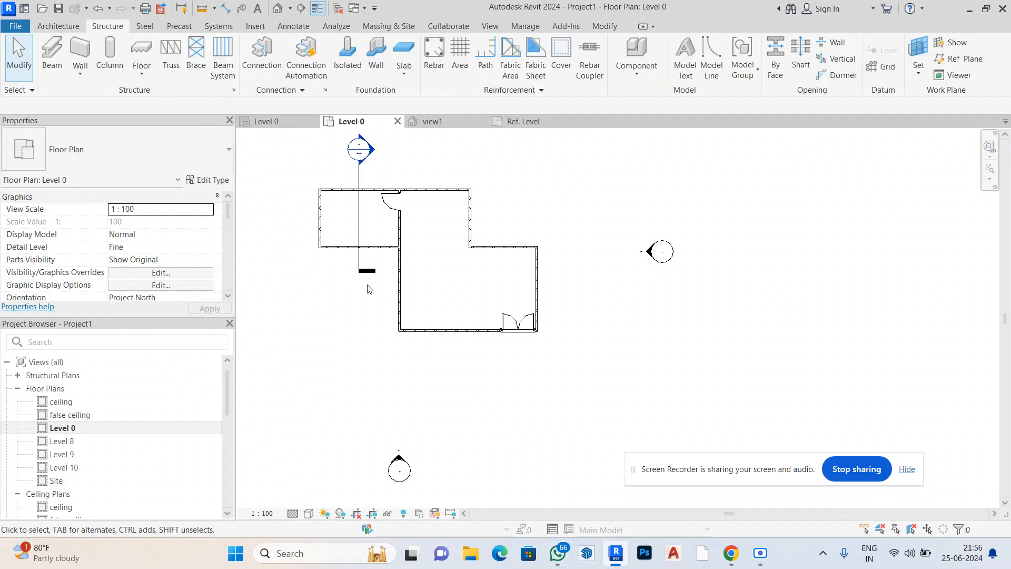
click(51, 55)
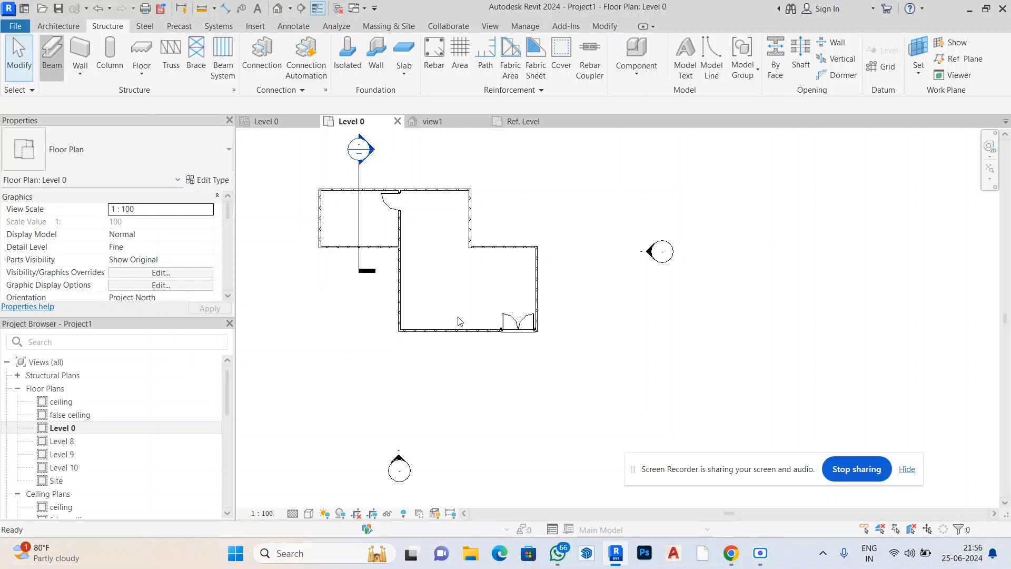
click(599, 343)
click(679, 344)
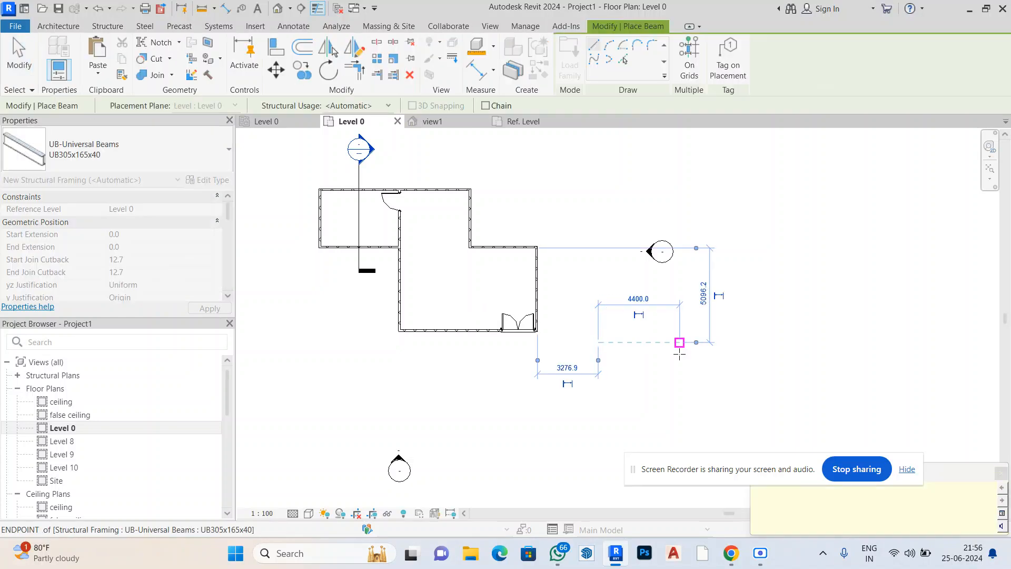
Place a UC305x305x97 structural column with 2500 mm depth, about 400 mm east and 2600 mm south of the building's southeast corner
click(108, 26)
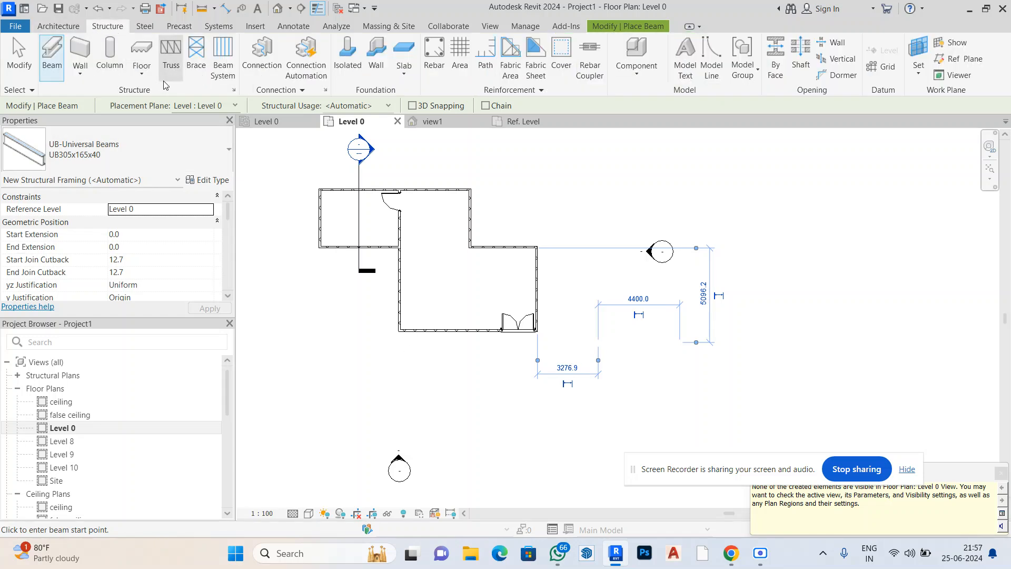
click(106, 54)
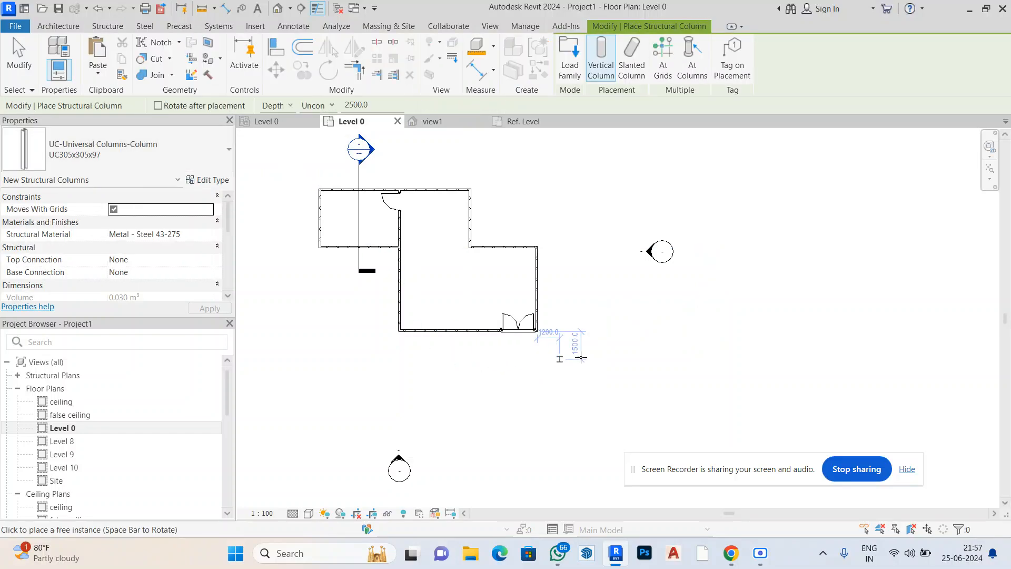
click(51, 431)
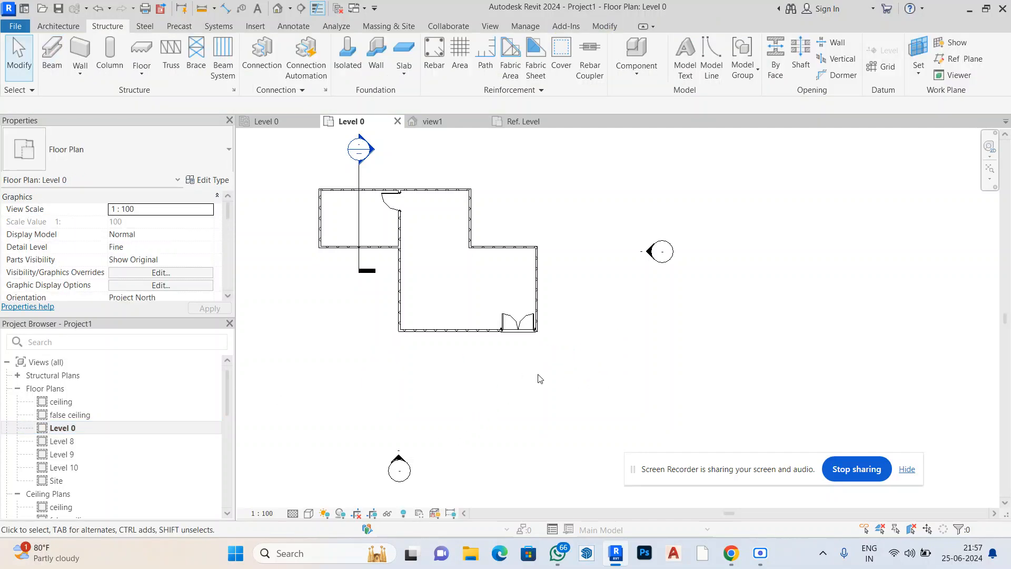
key(c)
key(l)
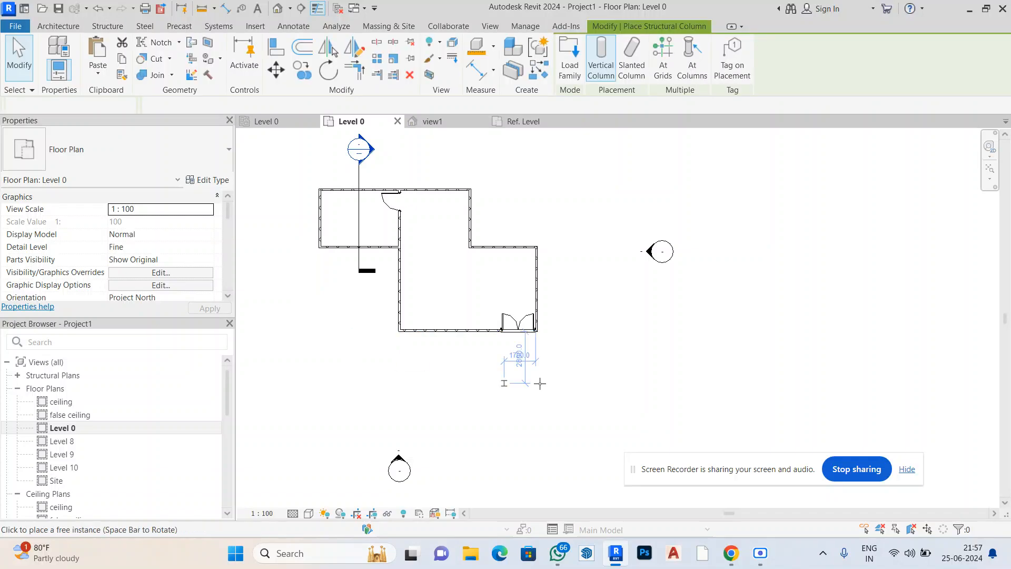
click(545, 379)
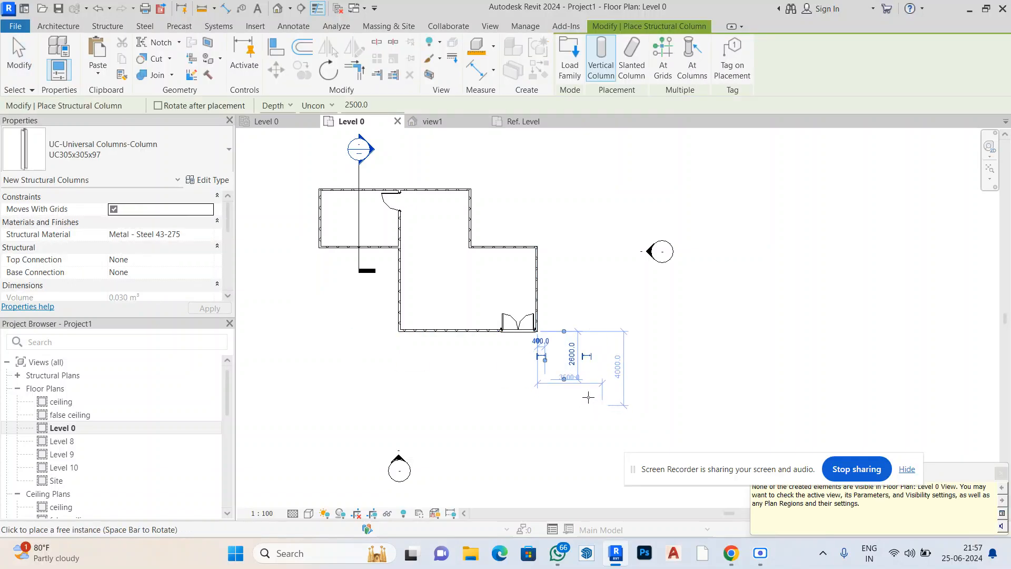
scroll(553, 392, up, 2)
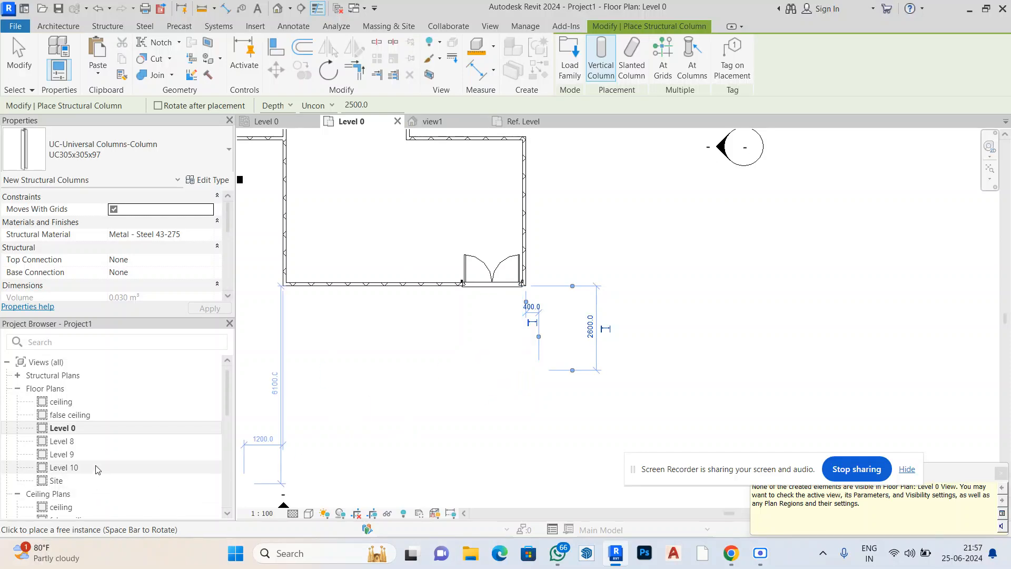
key(Escape)
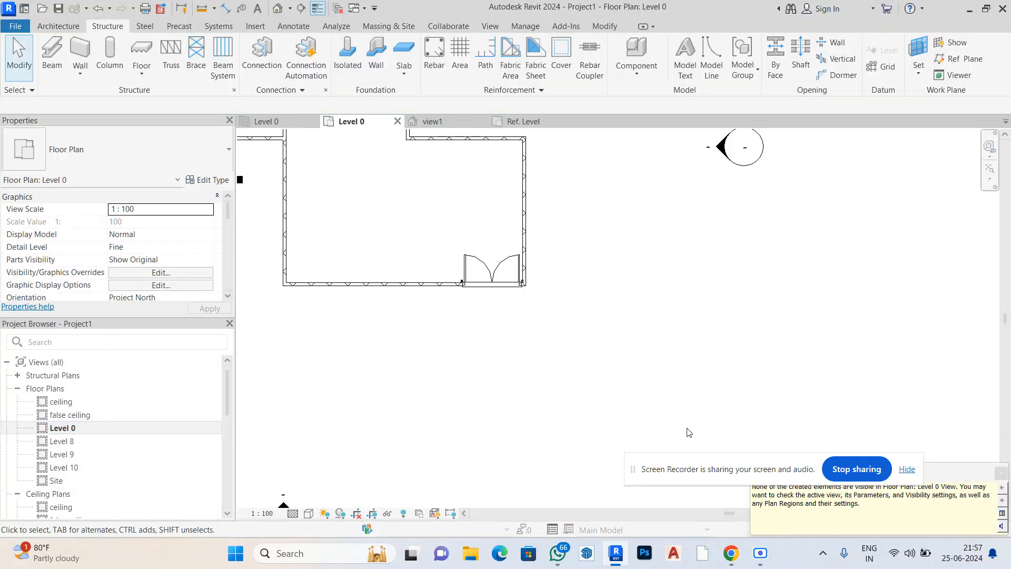
Try to select the beam and column placed outside the building
drag(702, 345, 459, 413)
drag(803, 325, 373, 407)
key(v)
key(v)
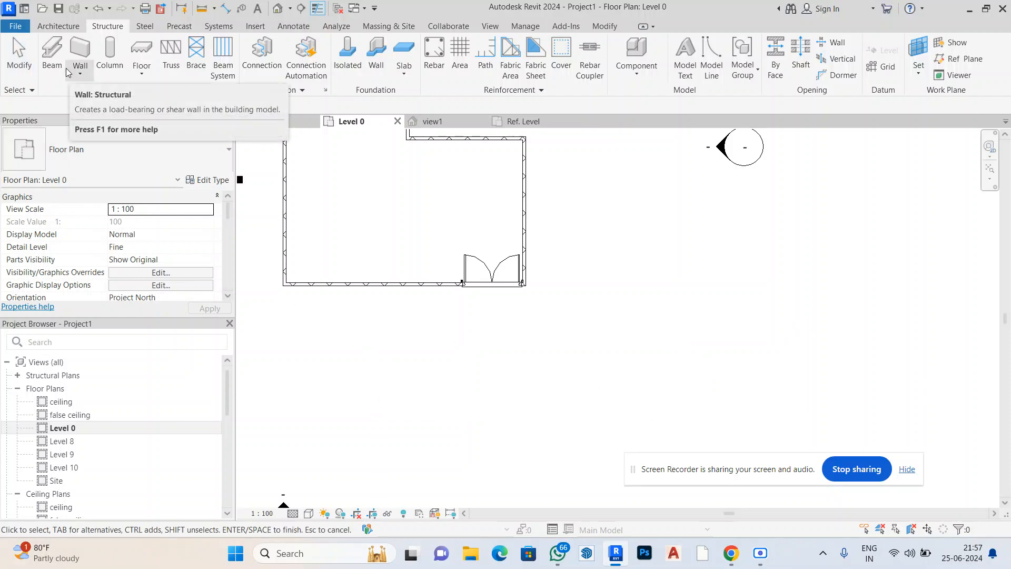
Try to set the new structural column's depth constraint to Level 0
click(107, 52)
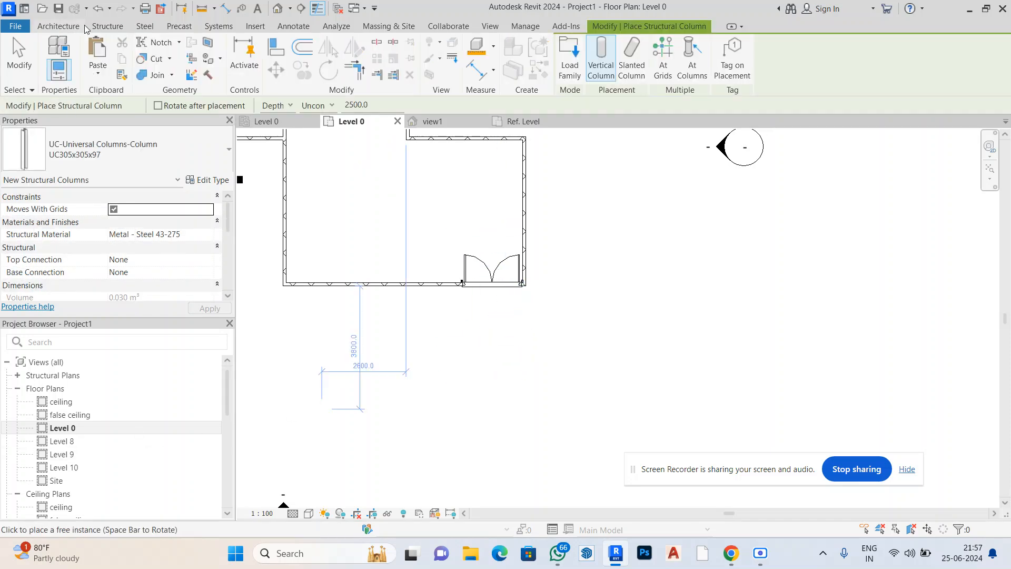
click(100, 27)
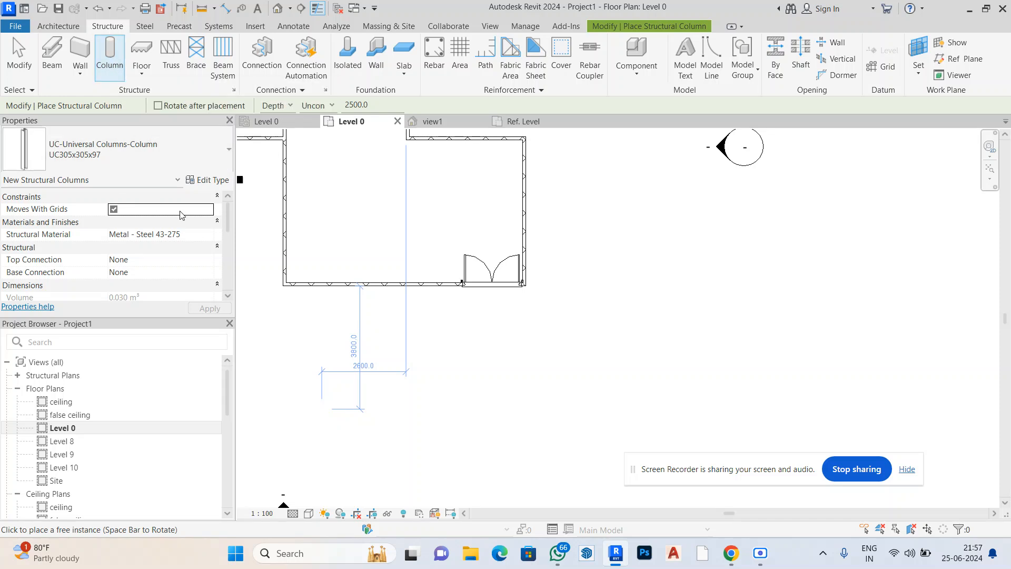
click(329, 105)
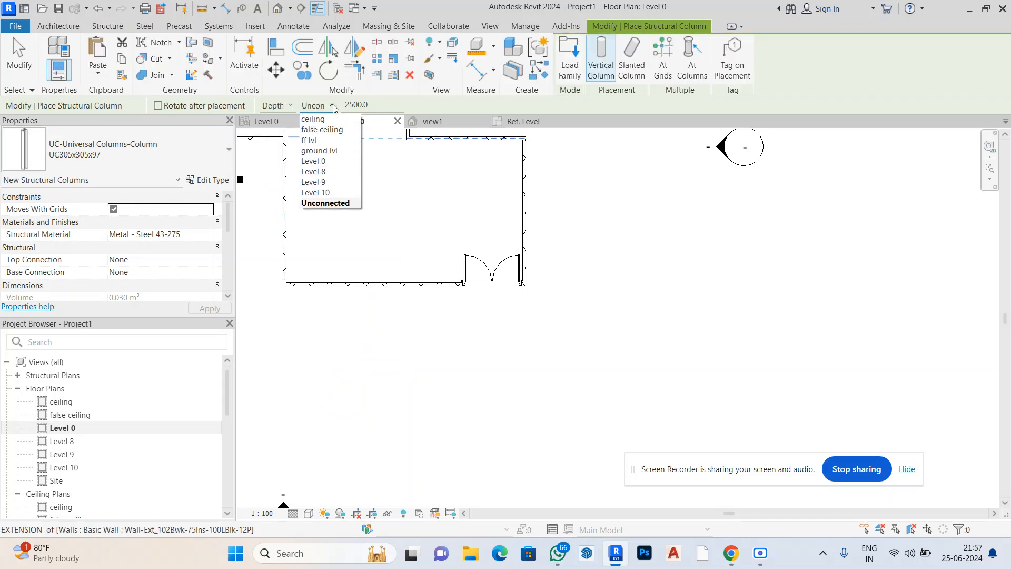
click(322, 162)
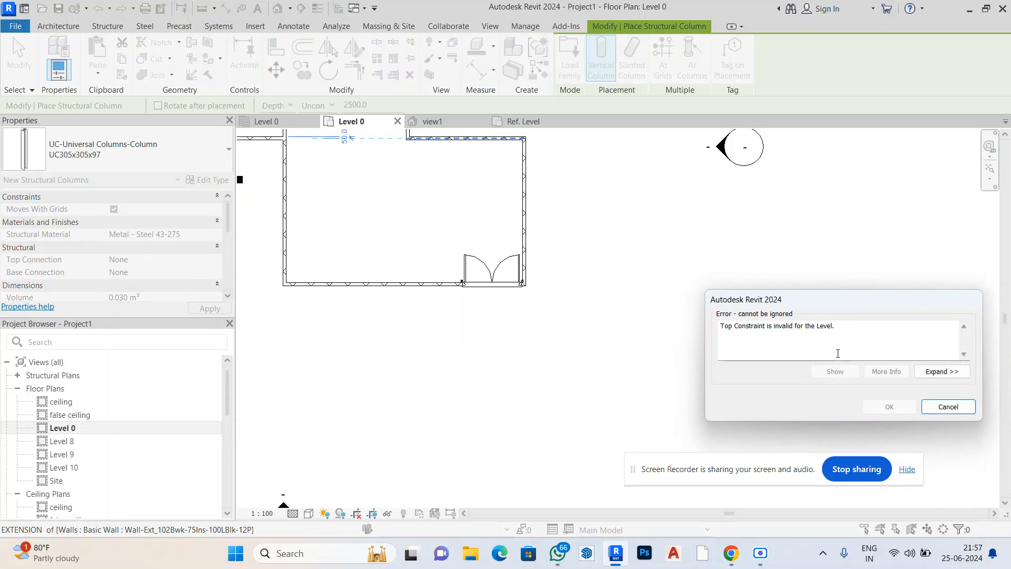
click(947, 406)
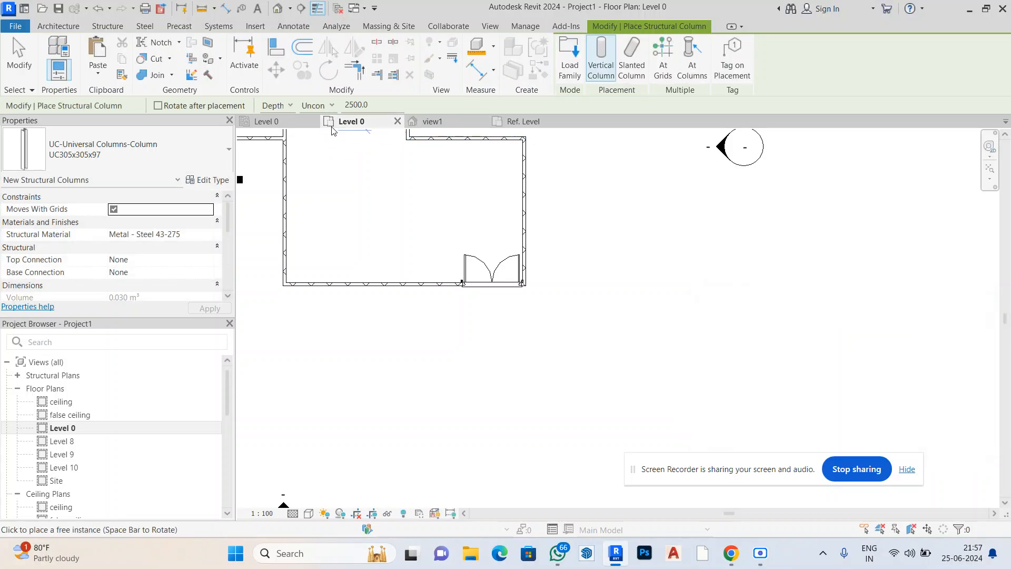
Place a UC305x305x97 structural column with 2500 mm depth, about 600 mm west and 3400 mm south of the building's southeast corner
click(503, 398)
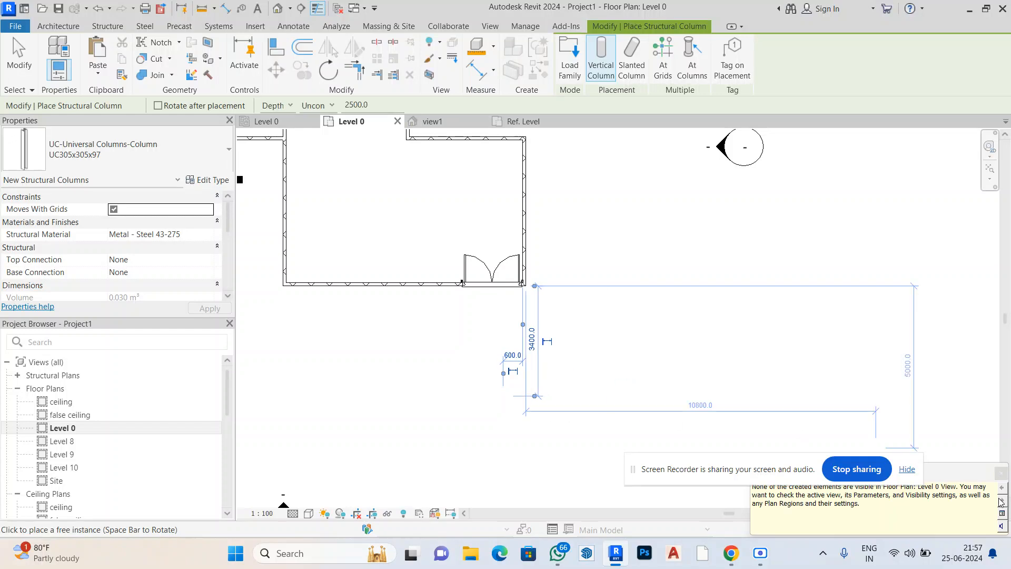
click(1001, 473)
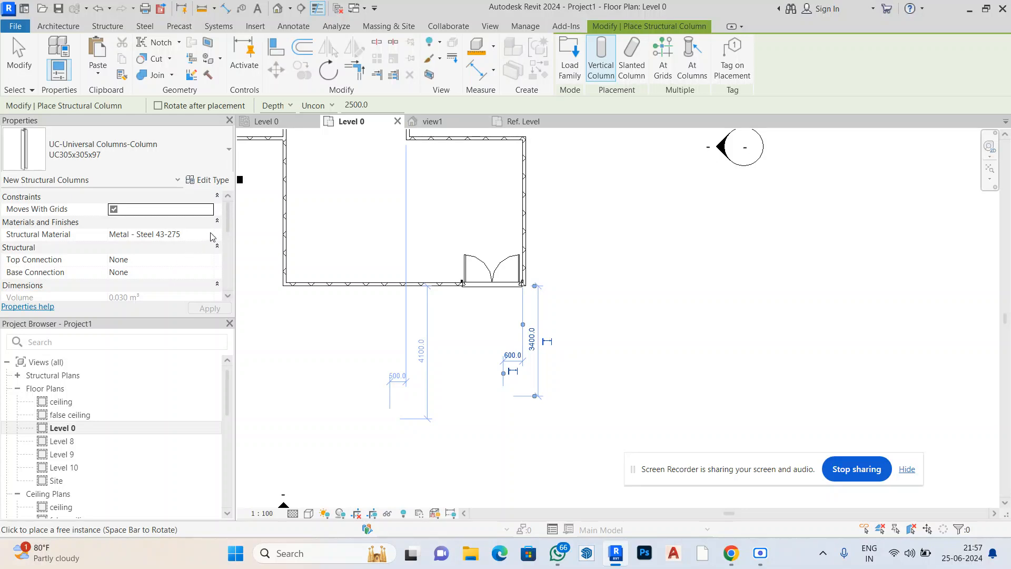
Place another UC305x305x97 column with an unconnected depth of 3000 mm, about 4400 mm west and 2500 mm south of the building's southeast corner
drag(391, 108, 328, 110)
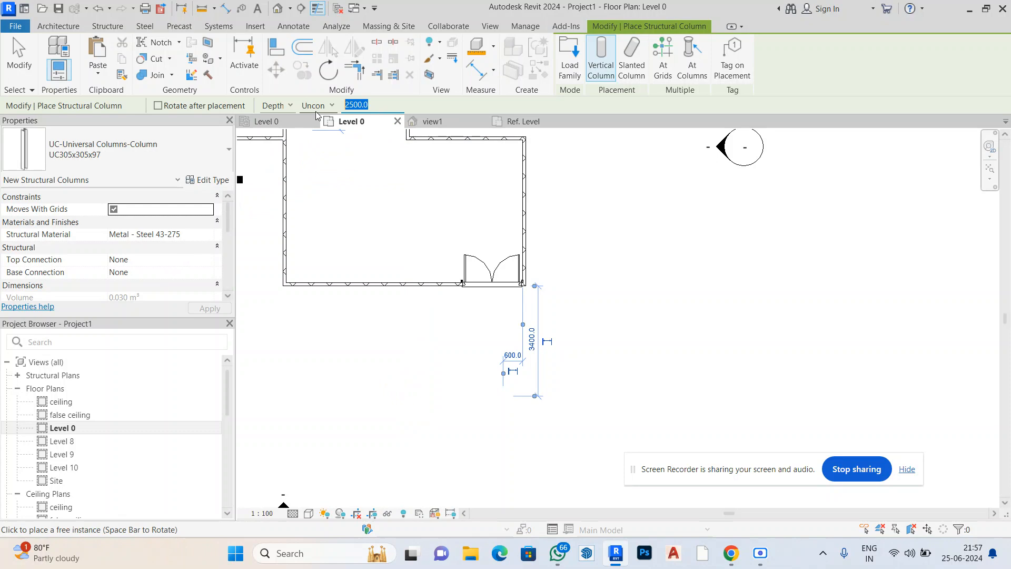
click(319, 112)
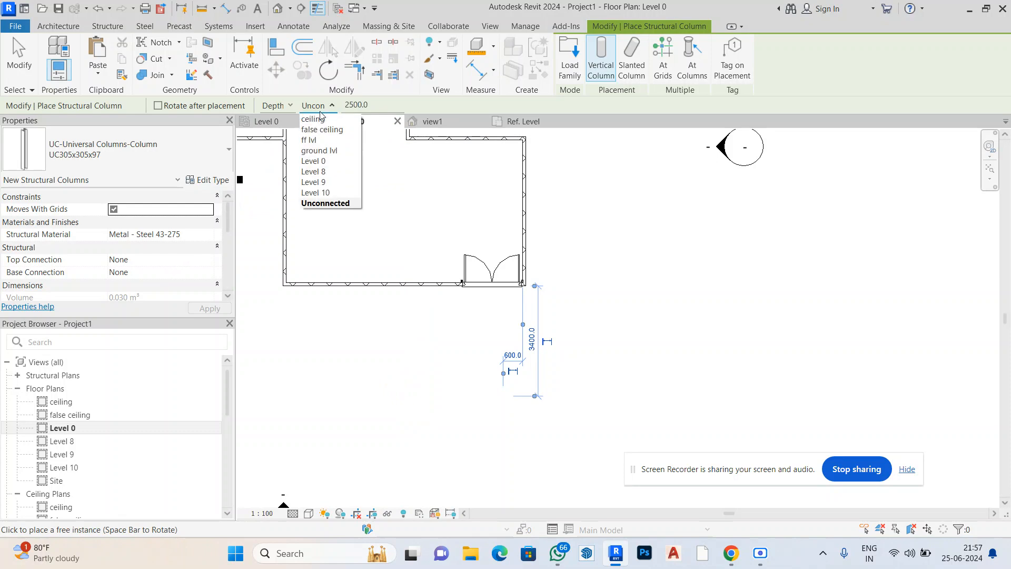
click(325, 203)
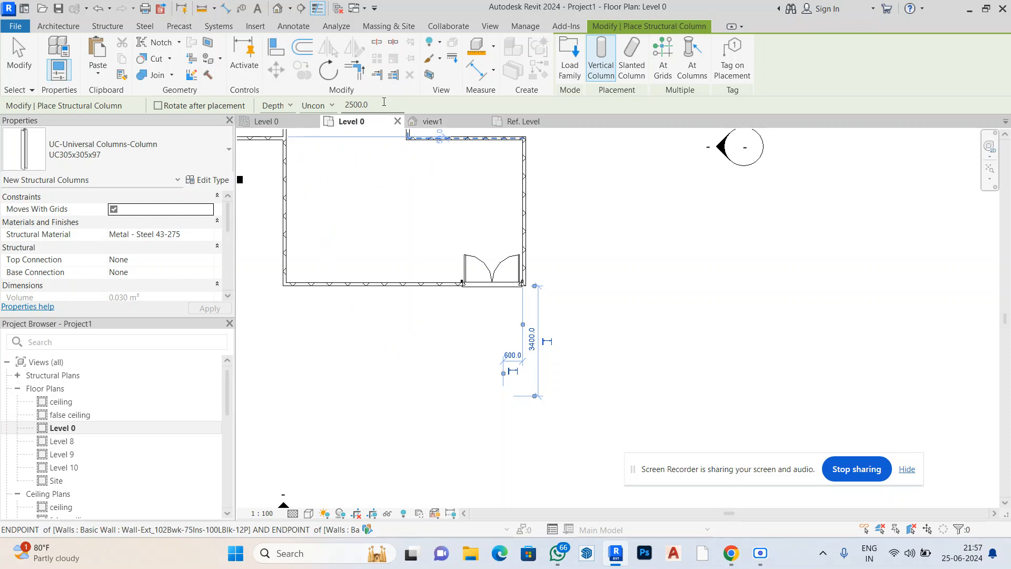
drag(379, 105, 343, 109)
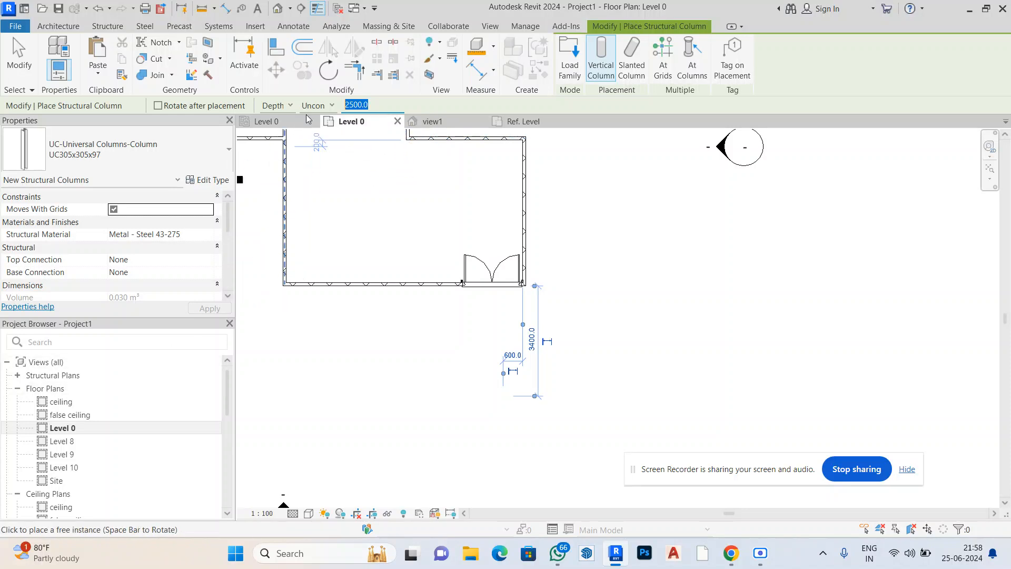
text(3000)
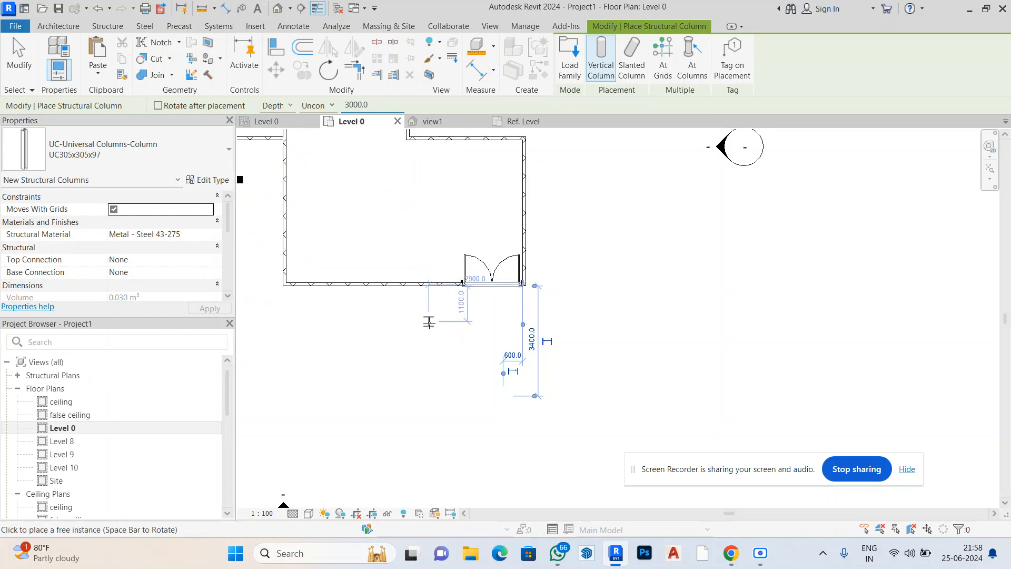
click(380, 369)
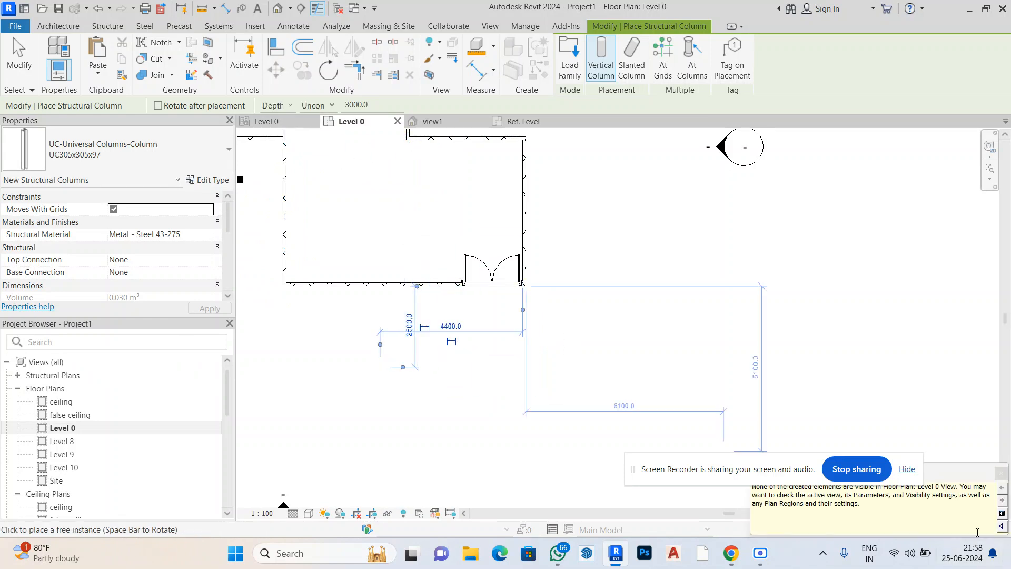
click(999, 473)
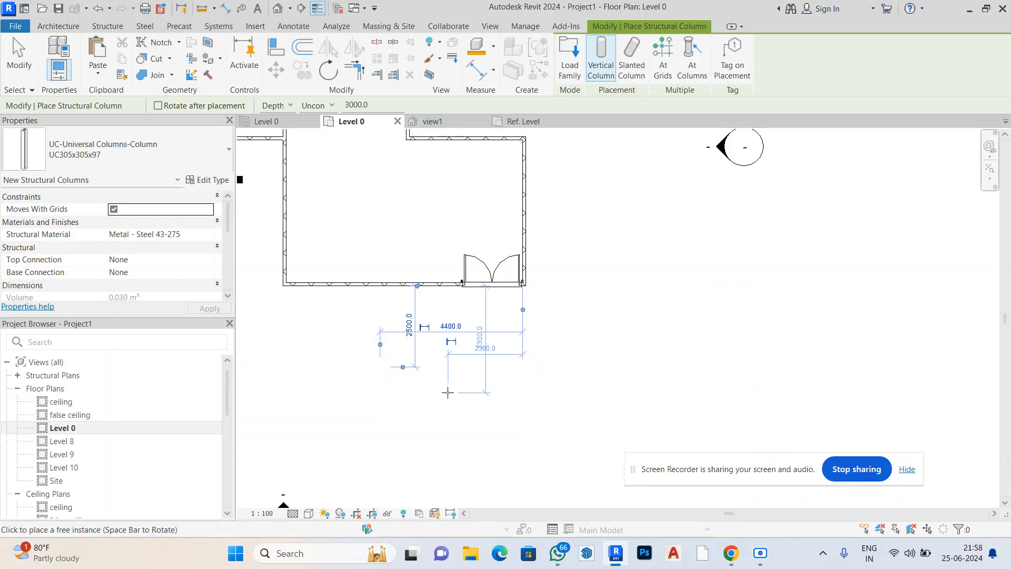
click(66, 429)
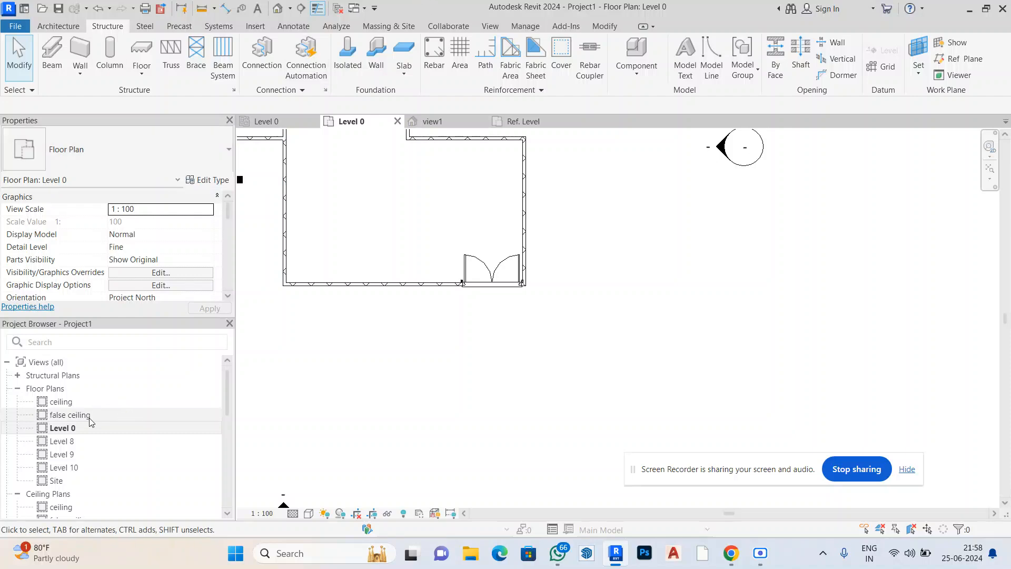
scroll(91, 425, down, 2)
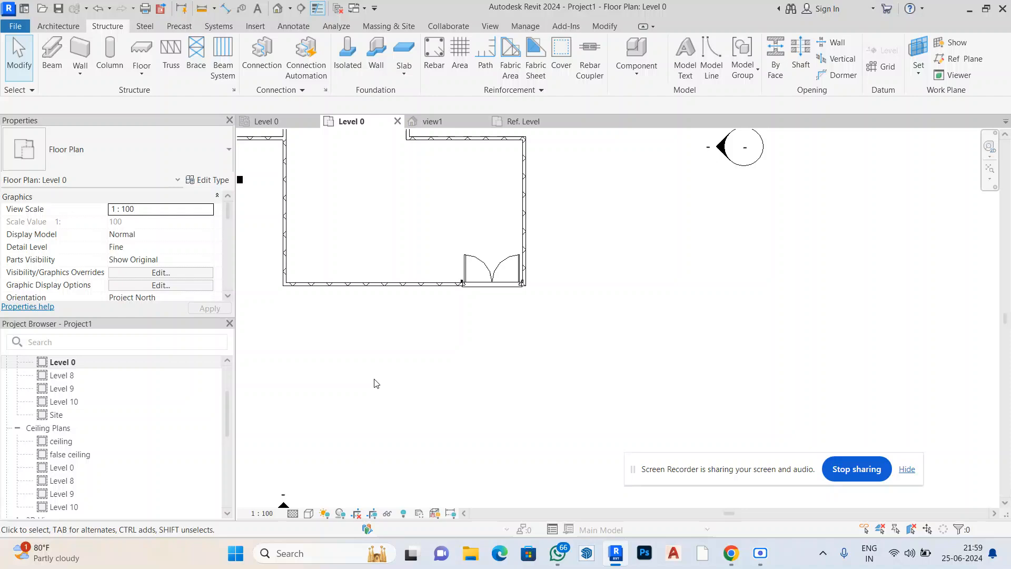
drag(373, 379, 447, 417)
scroll(454, 331, down, 3)
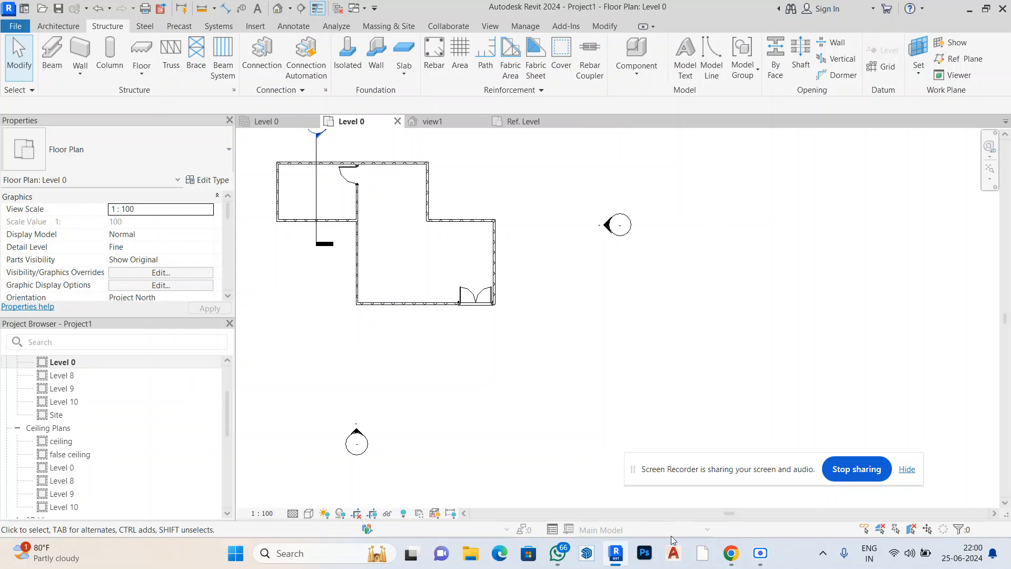
Exit the application, discarding the unsaved changes to Project1
click(1002, 9)
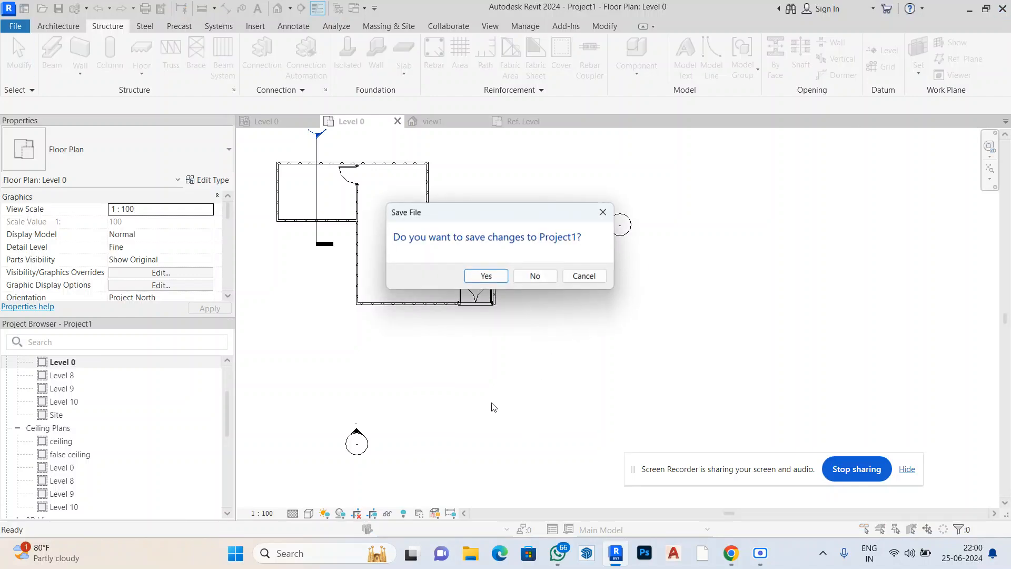
click(536, 276)
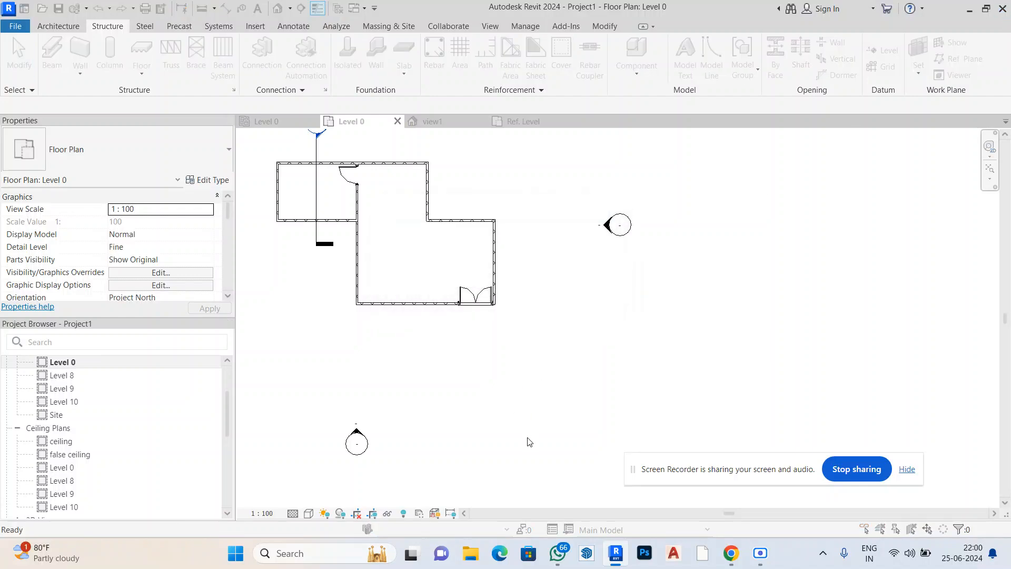
click(536, 284)
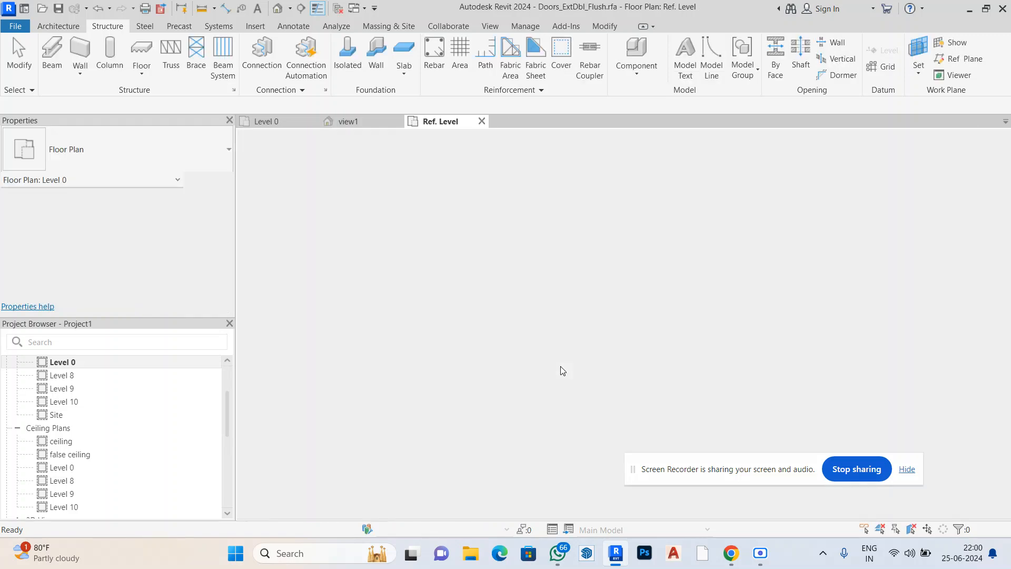